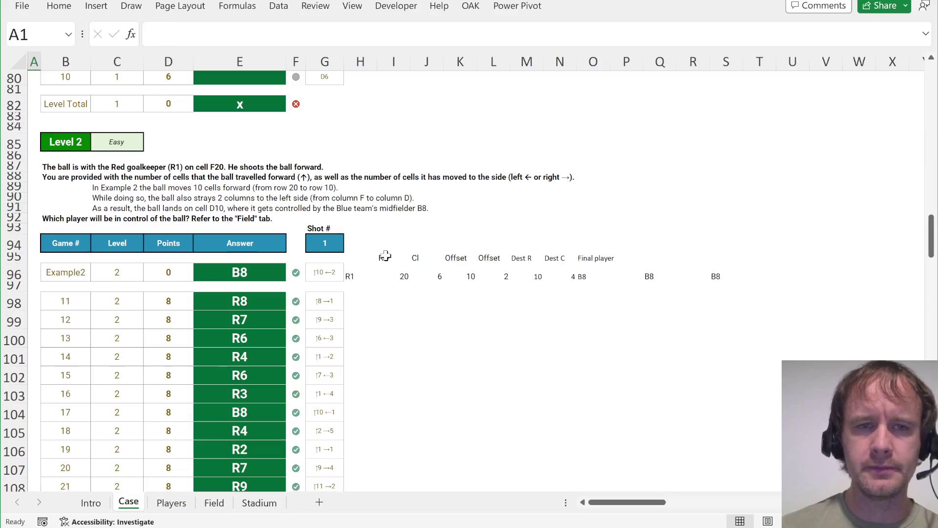
- Trace Example 2's shot on the Players sheet from the goalkeeper at F20, 10 rows forward and 2 columns left to D10
click(323, 274)
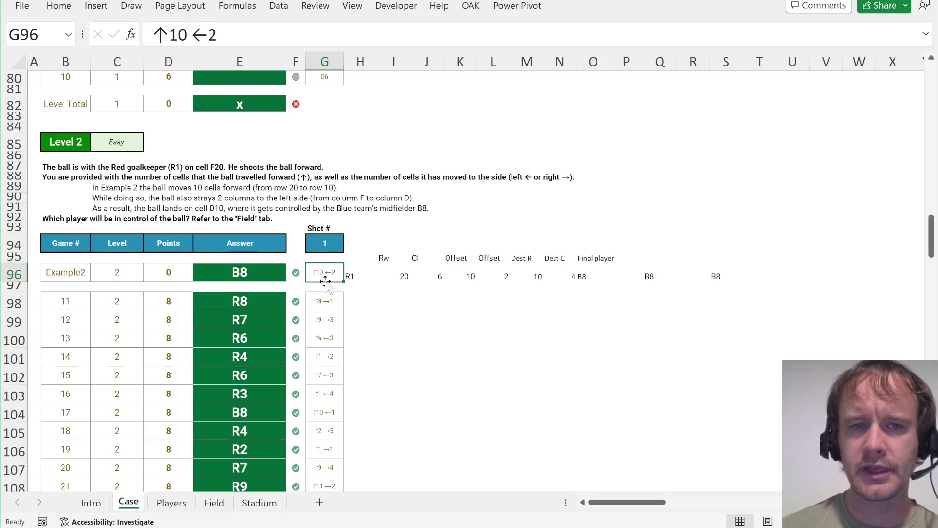
key(ctrl+Page_Down)
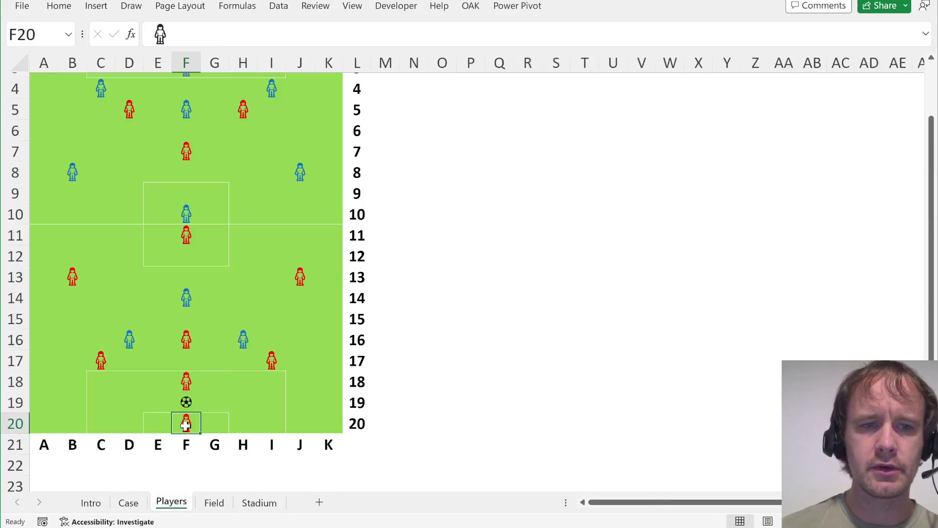
click(181, 215)
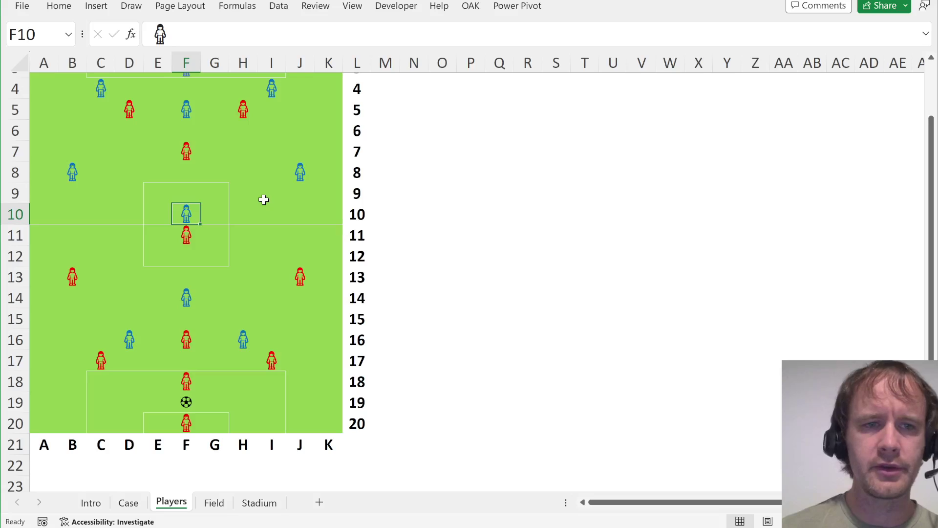
key(Left)
key(Left)
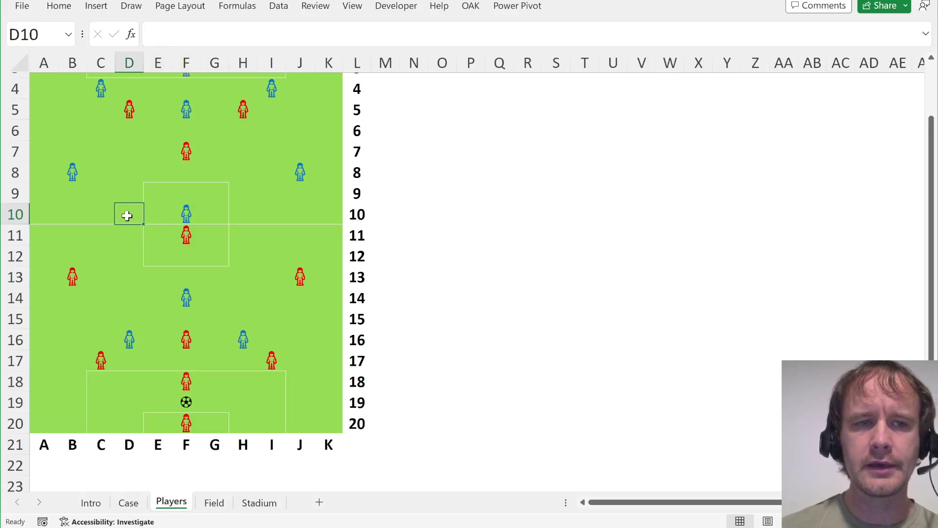
scroll(122, 216, up, 3)
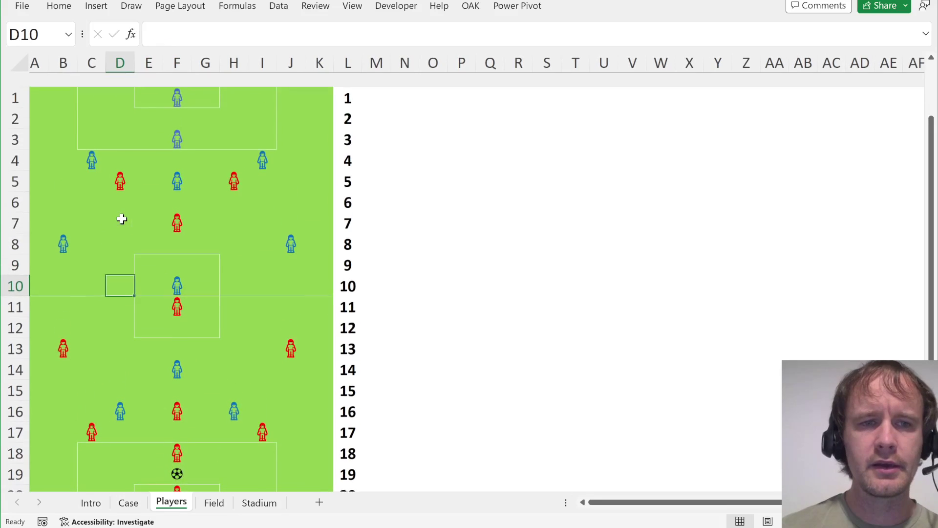
scroll(137, 147, down, 1)
- Look up which player controls cell D10 on the Field sheet and compare it with Example 2's answer on the Case sheet
key(ctrl+Page_Down)
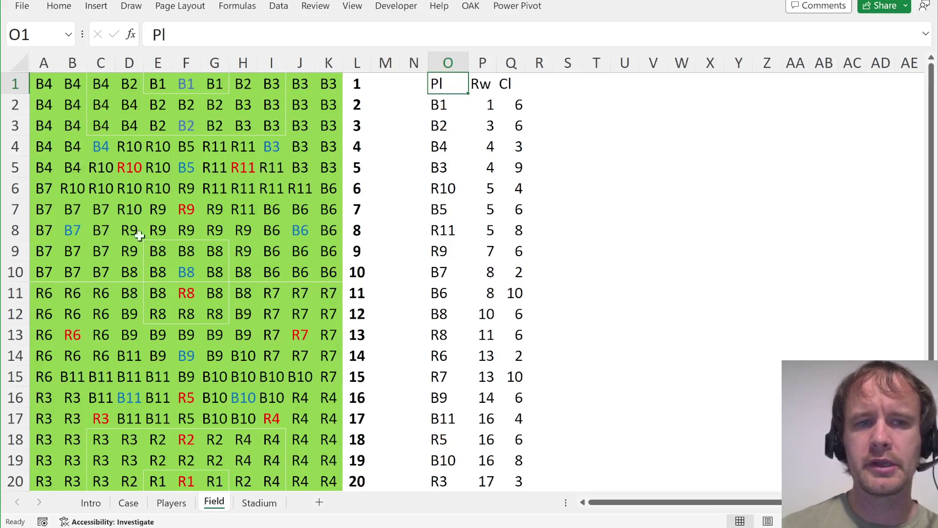
key(ctrl+Page_Up)
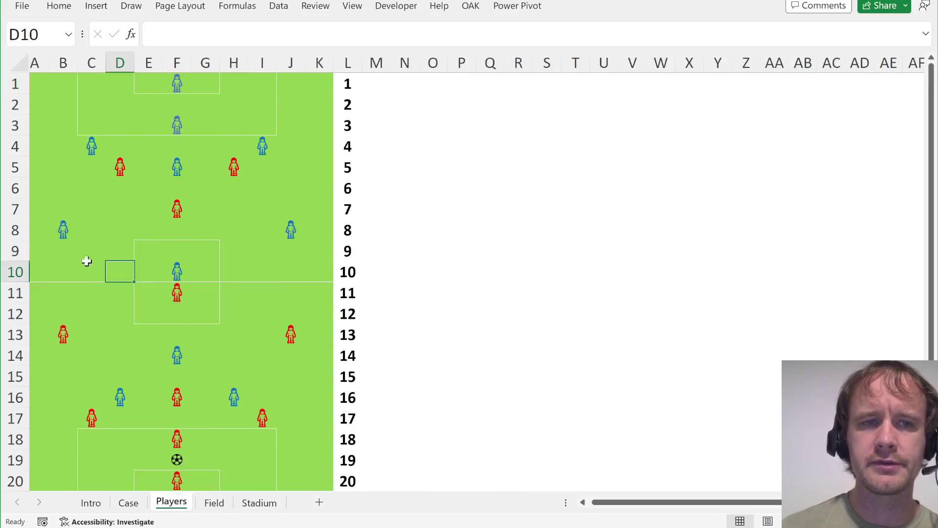
key(ctrl+Page_Down)
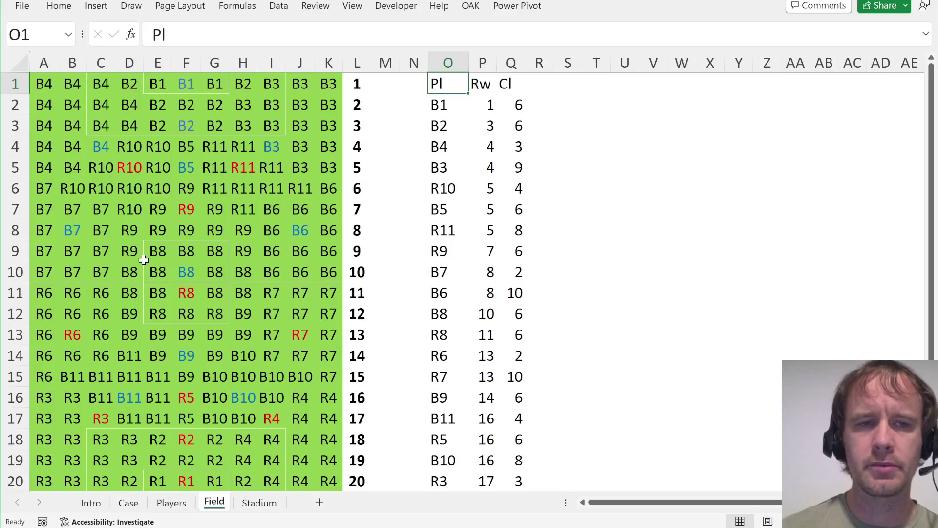
click(126, 273)
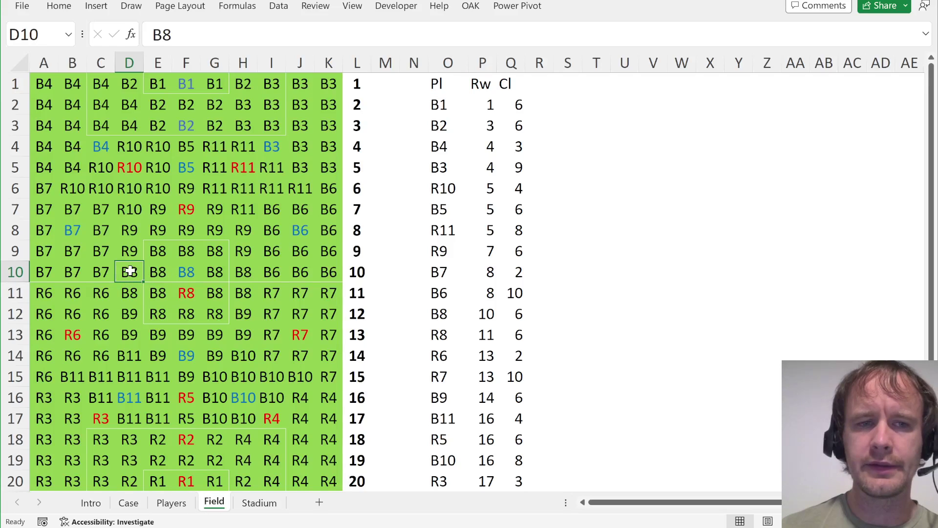
key(ctrl+Page_Up)
key(ctrl+Page_Up)
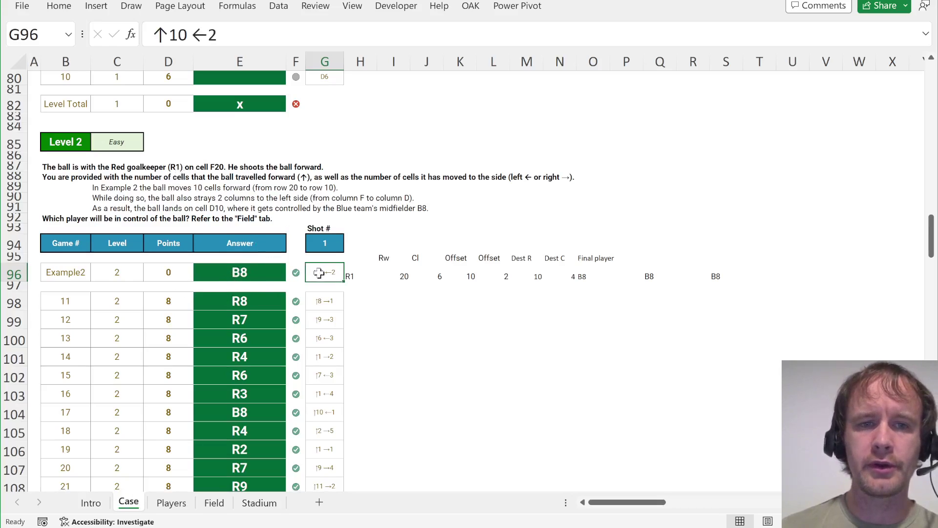
click(251, 275)
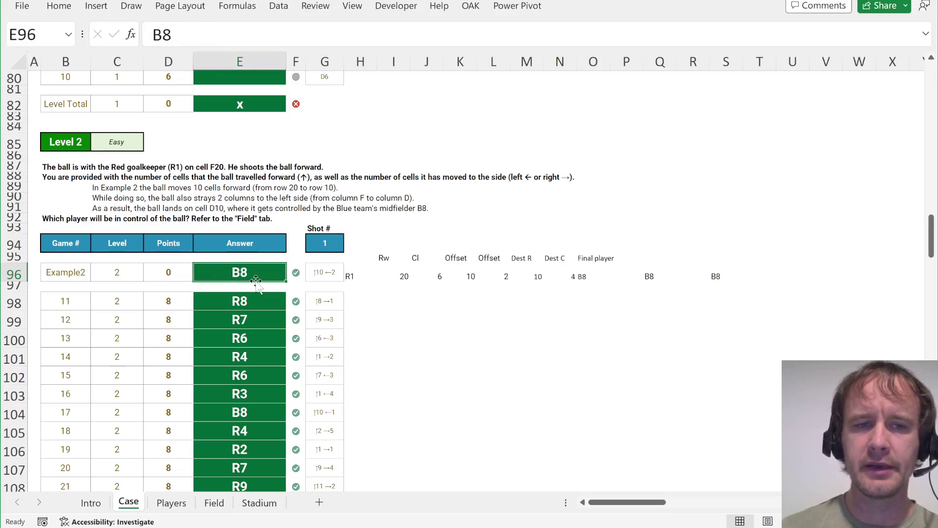
- Review the Level 4 section of the Case sheet, going through the five shots of game 51
scroll(255, 280, down, 20)
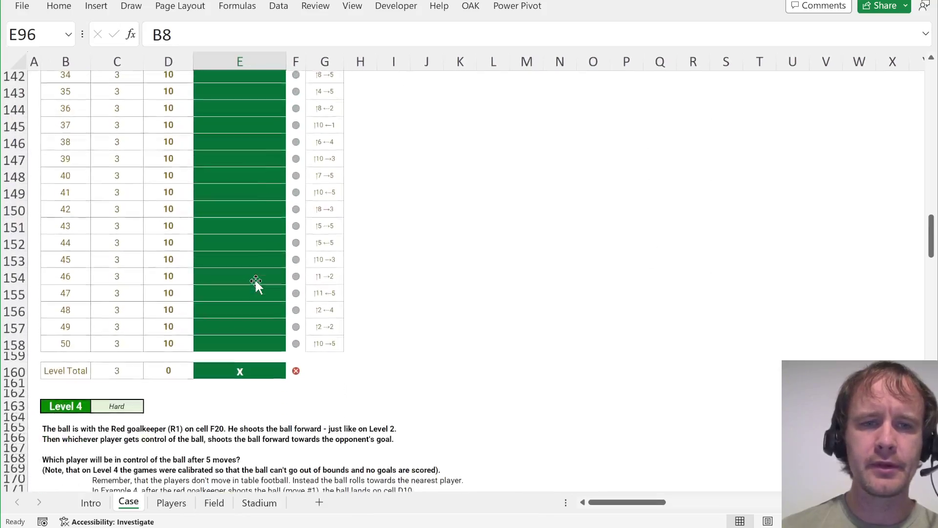
scroll(256, 280, up, 9)
scroll(255, 281, down, 8)
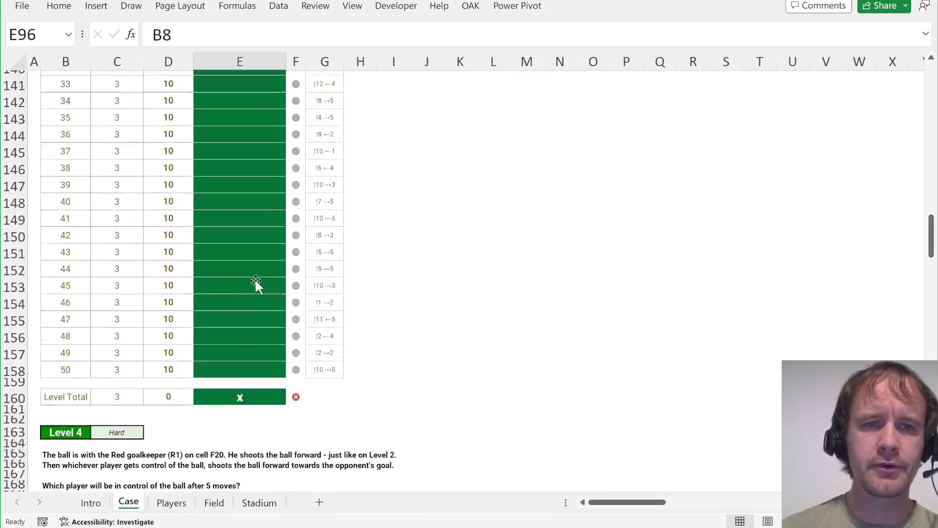
scroll(255, 280, down, 10)
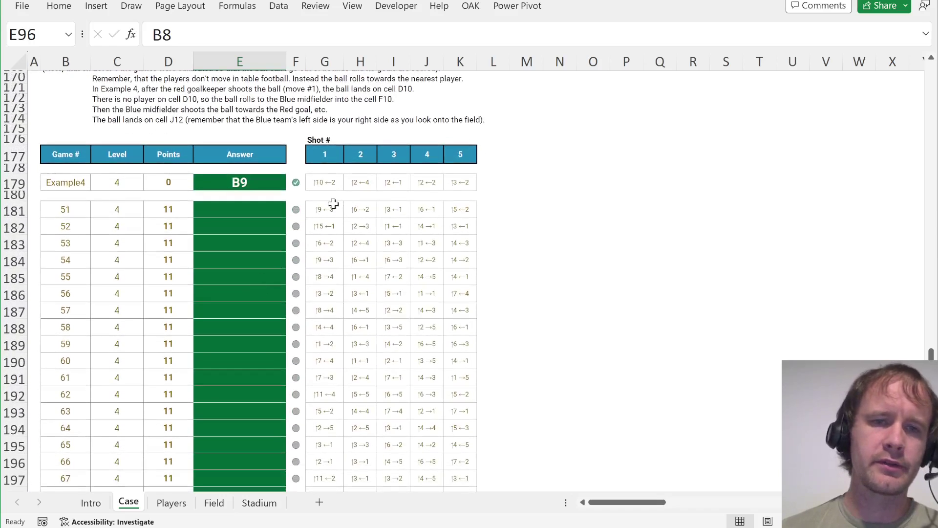
click(328, 210)
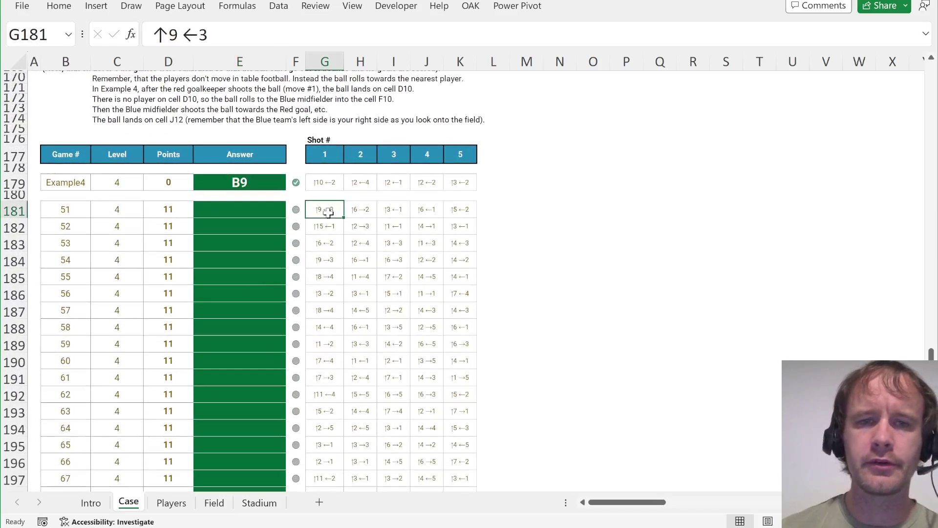
key(shift+Right)
key(shift+Right)
key(shift+Right)
key(shift+Right)
click(323, 209)
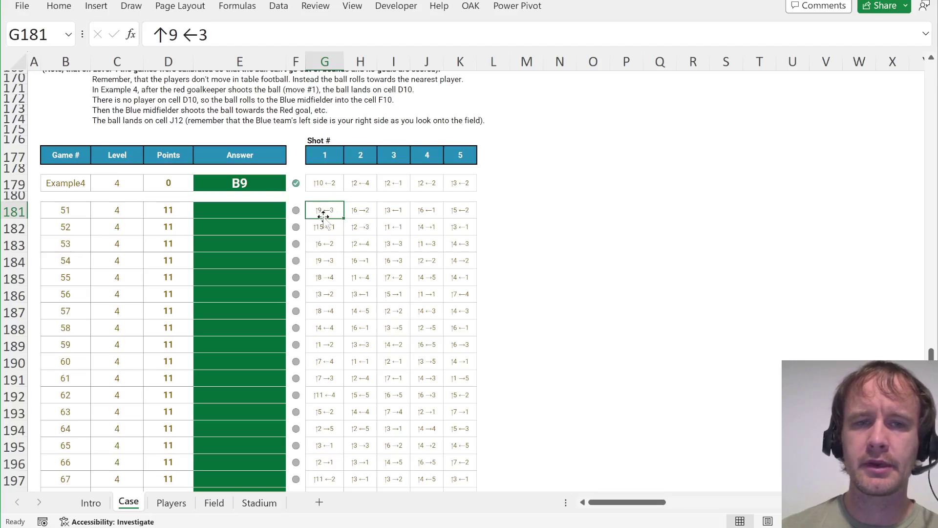
click(351, 214)
click(395, 210)
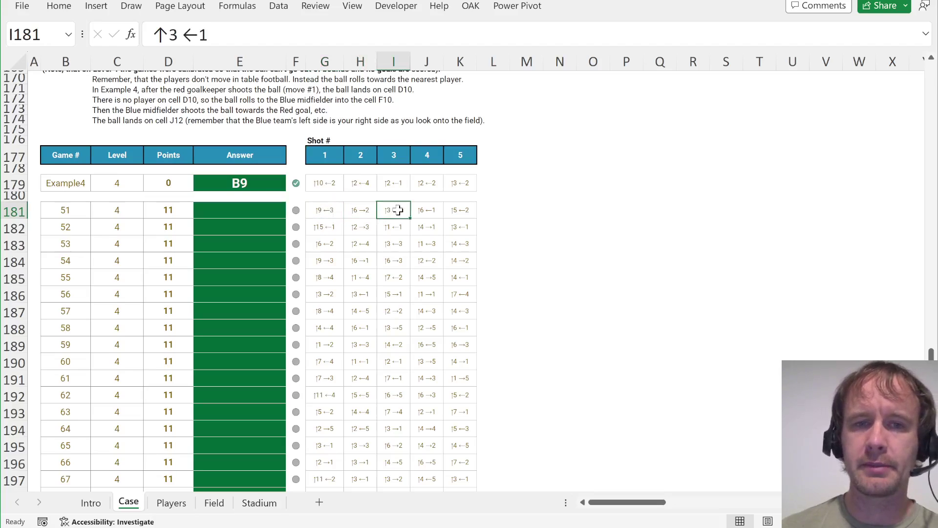
click(425, 210)
click(446, 210)
- Examine the Level 5 section and the full row of 90 shots for game 71
scroll(342, 315, down, 12)
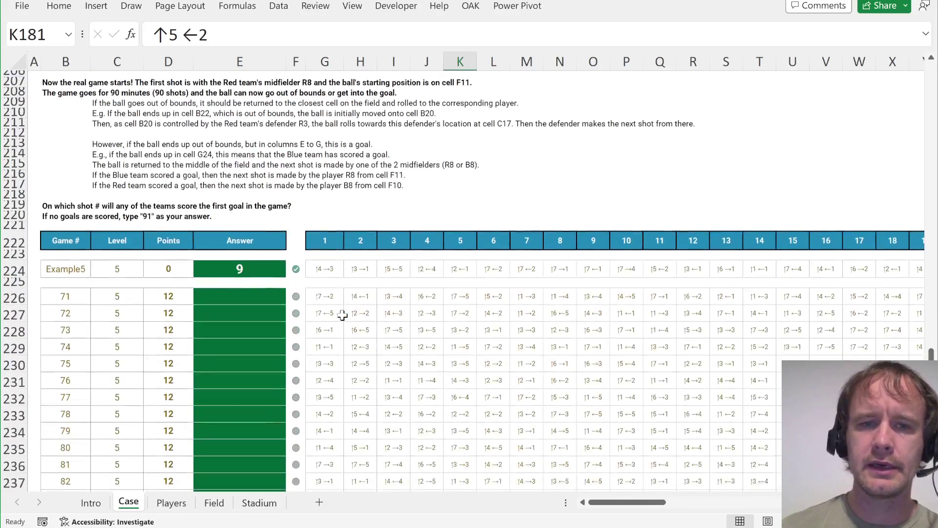
click(329, 303)
key(ctrl+shift+Right)
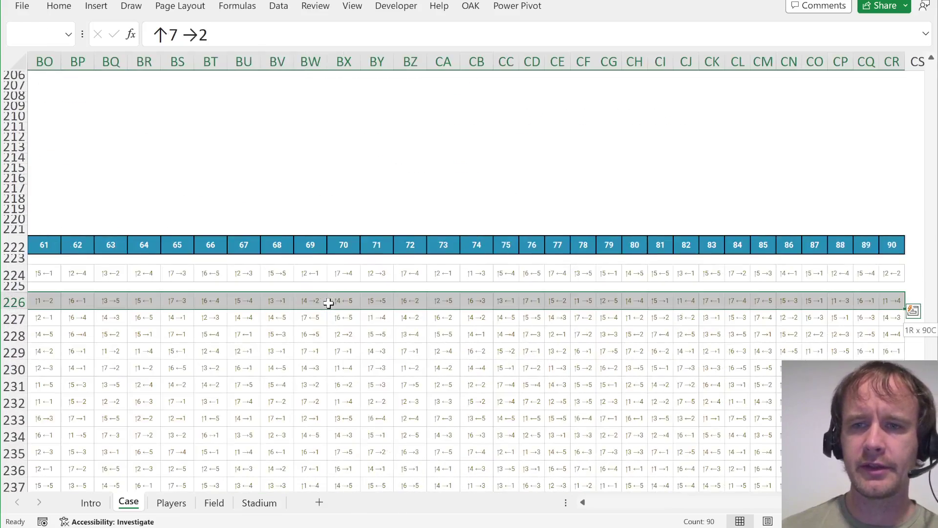
key(ctrl+shift+Left)
key(ctrl+Left)
key(ctrl+Left)
key(ctrl+Left)
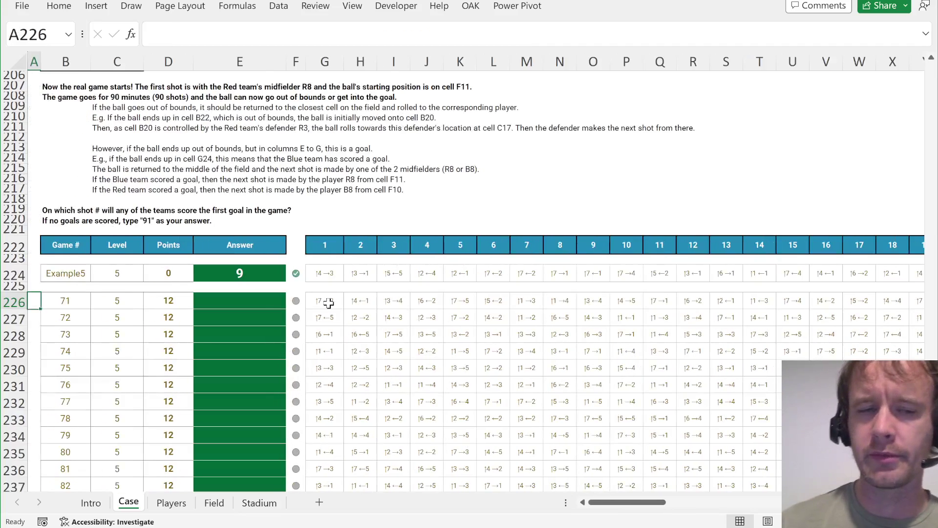
- Go back to the Level 2 section and consult the "Solve problem" item on the Intro sheet
key(ctrl+Up)
key(ctrl+Up)
key(ctrl+Up)
key(ctrl+Up)
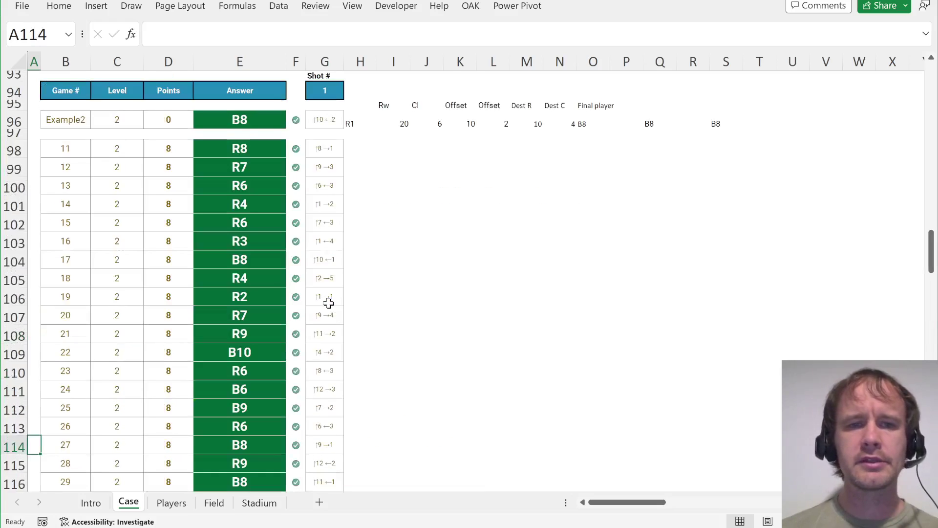
scroll(371, 179, up, 3)
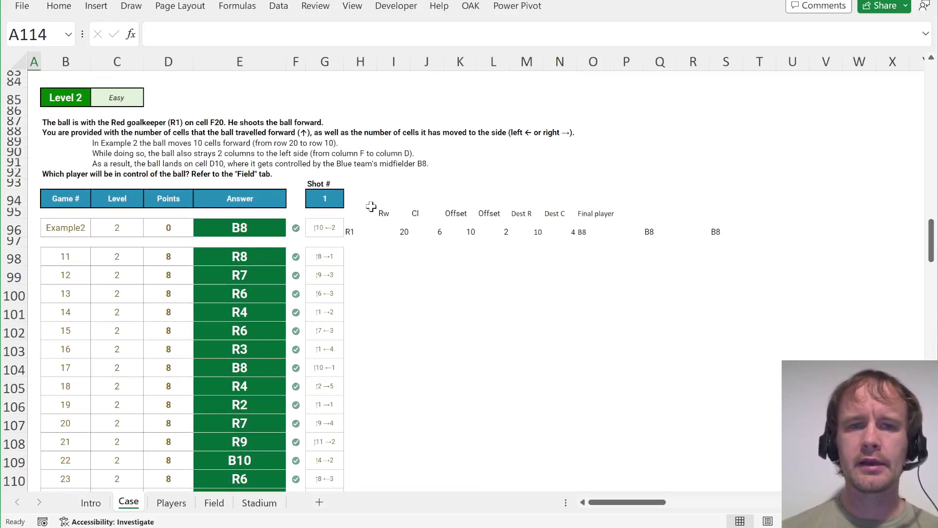
key(ctrl+Page_Up)
click(16, 180)
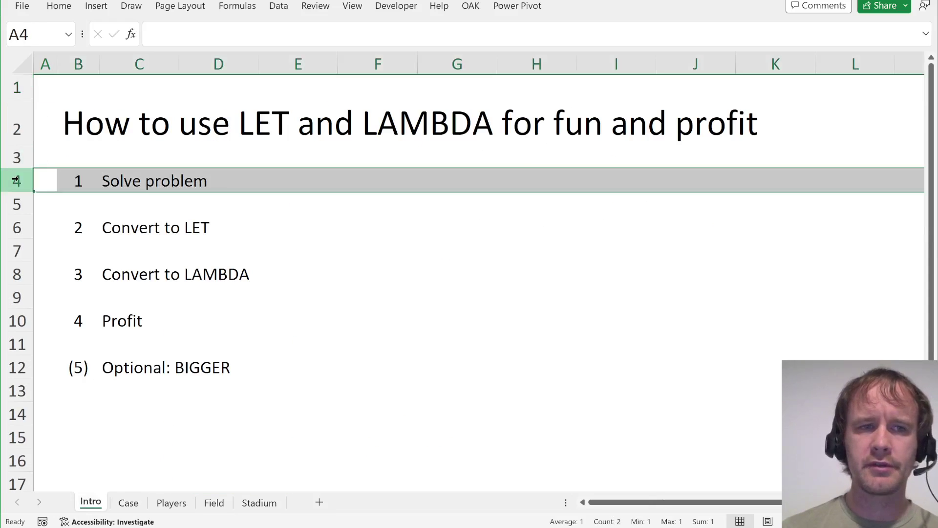
key(ctrl+Page_Down)
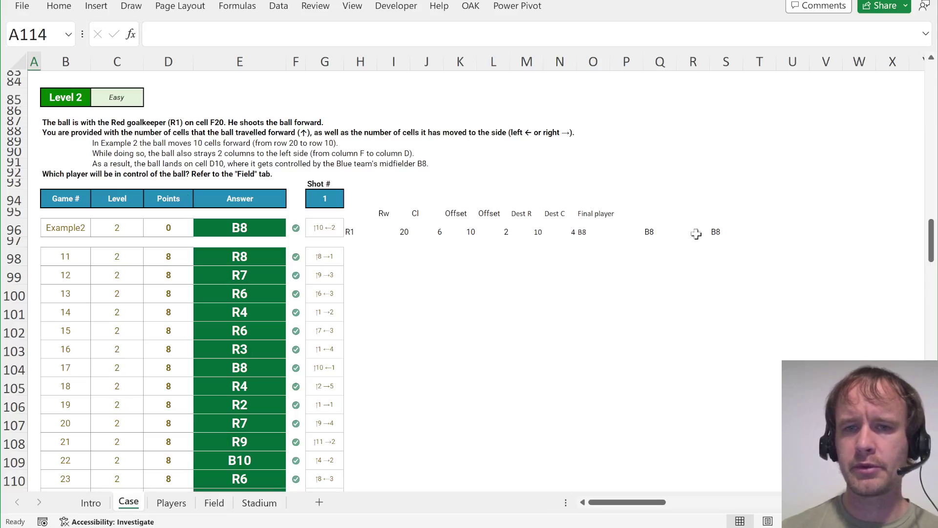
- Examine the formulas behind the player, row and column lists starting in O2:Q2 on the Field sheet
click(349, 233)
key(ctrl+Page_Down)
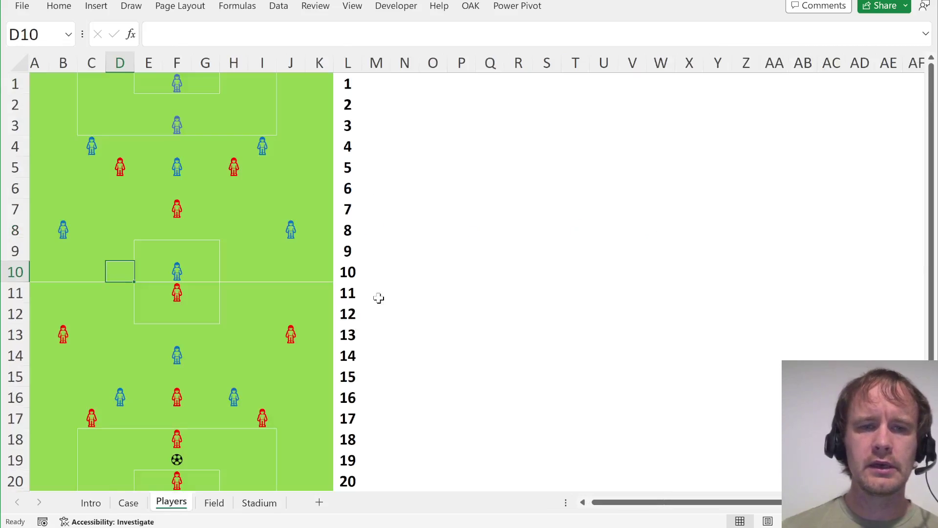
key(ctrl+Page_Down)
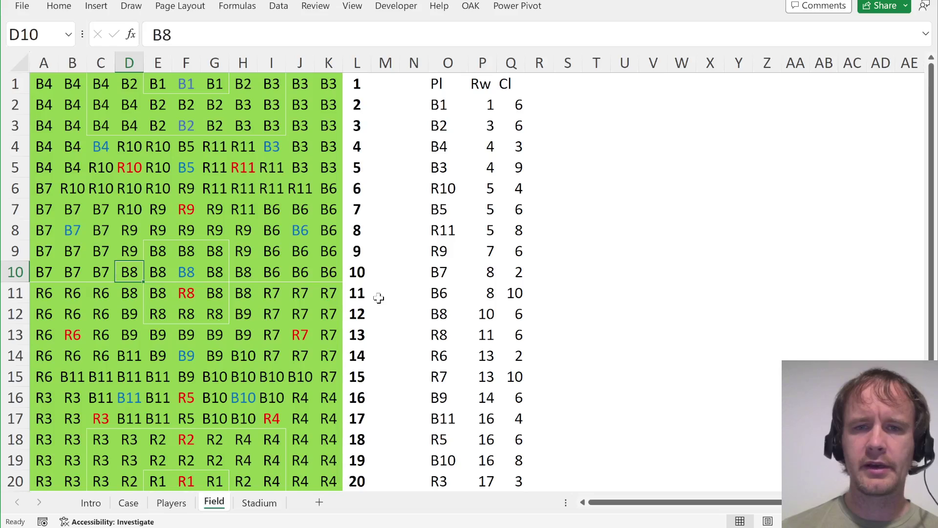
click(445, 107)
key(ctrl+Down)
key(ctrl+Up)
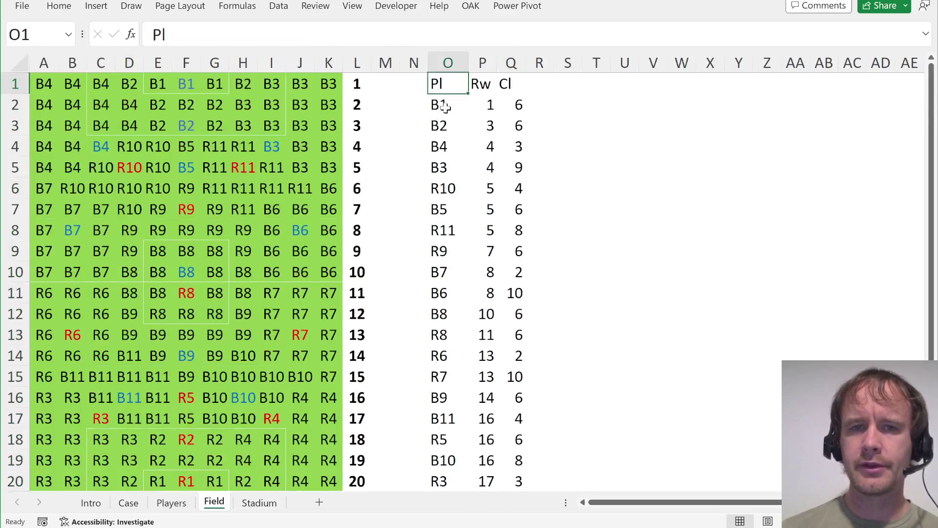
key(Down)
key(Right)
key(Right)
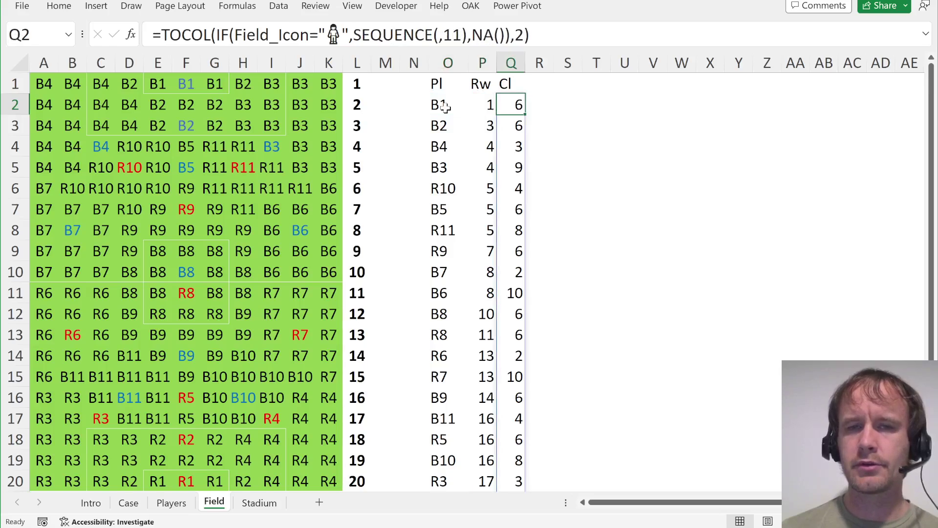
key(Left)
key(Left)
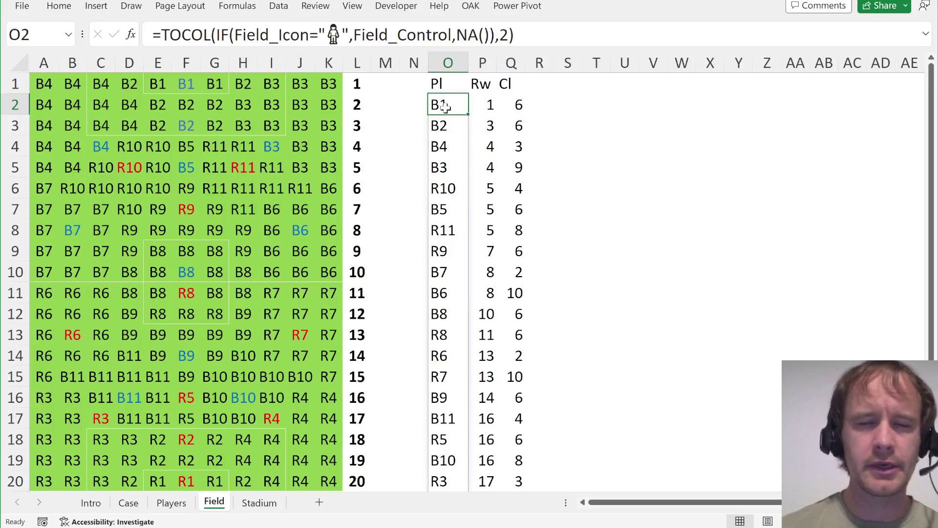
key(ctrl+Page_Up)
key(ctrl+Page_Up)
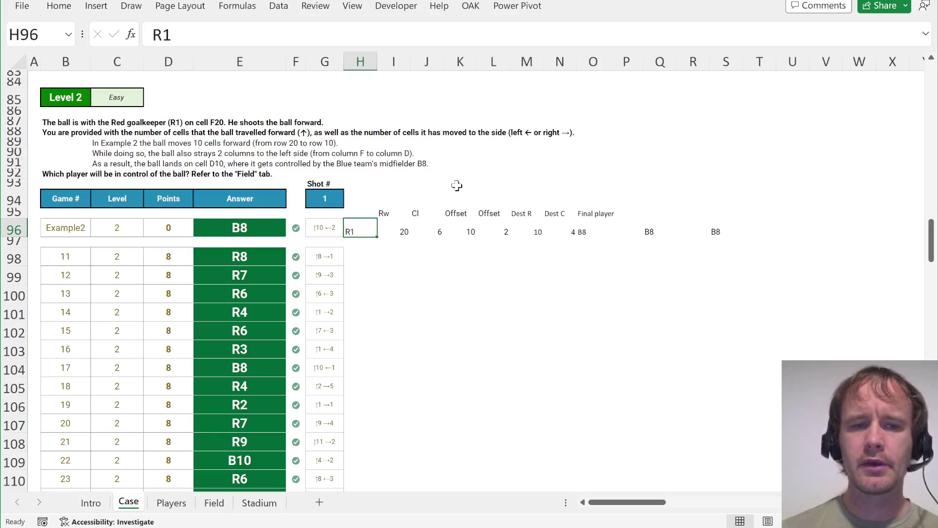
key(ctrl+Page_Down)
key(ctrl+Page_Down)
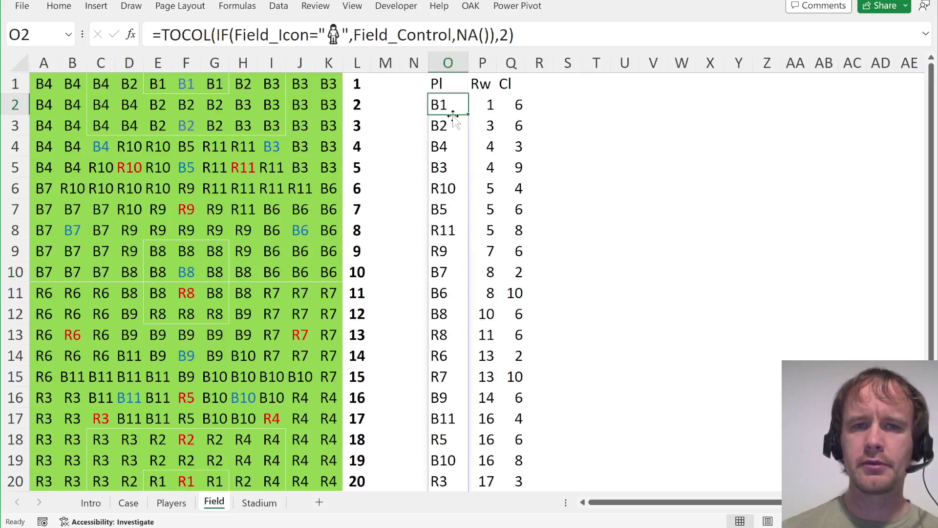
- Check the range names assigned to the player, row and column lists in columns O to Q of the Field sheet
key(ctrl+shift+Down)
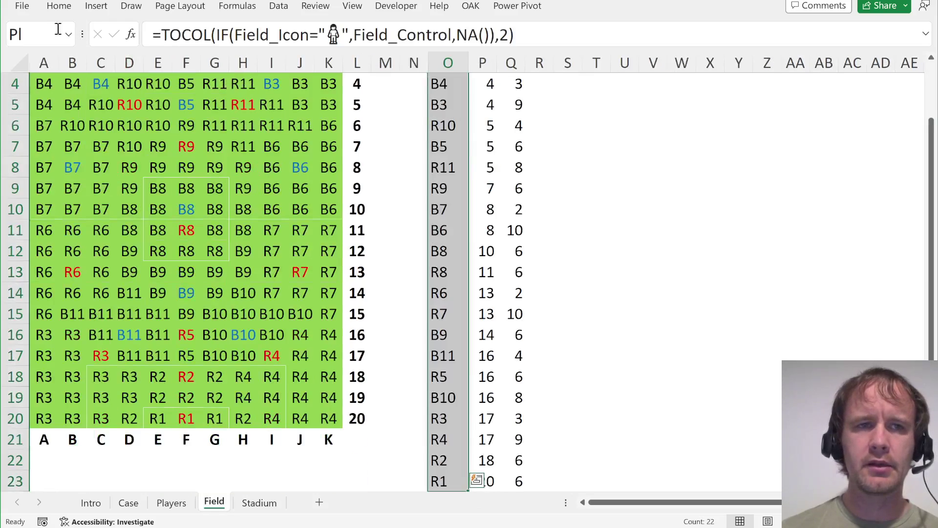
click(32, 25)
key(Escape)
key(Right)
click(35, 22)
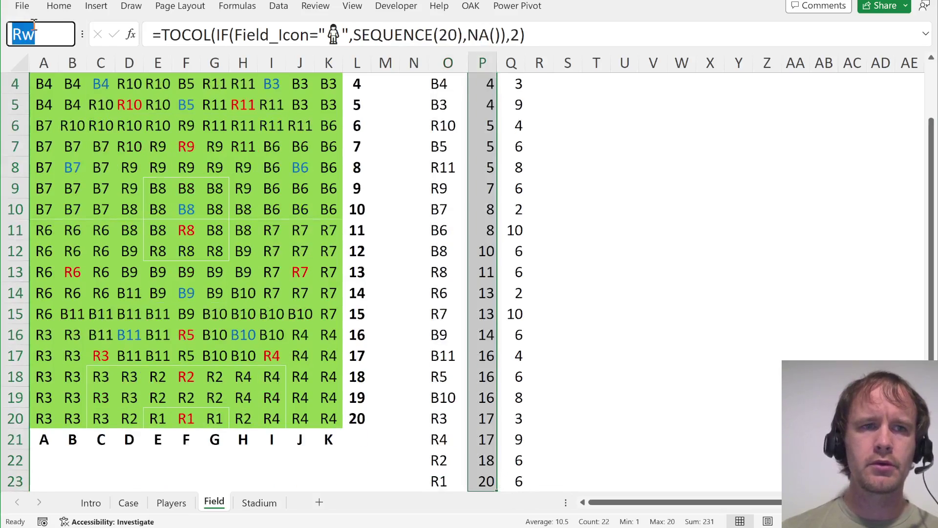
key(Escape)
key(Right)
key(ctrl+shift+Down)
click(34, 25)
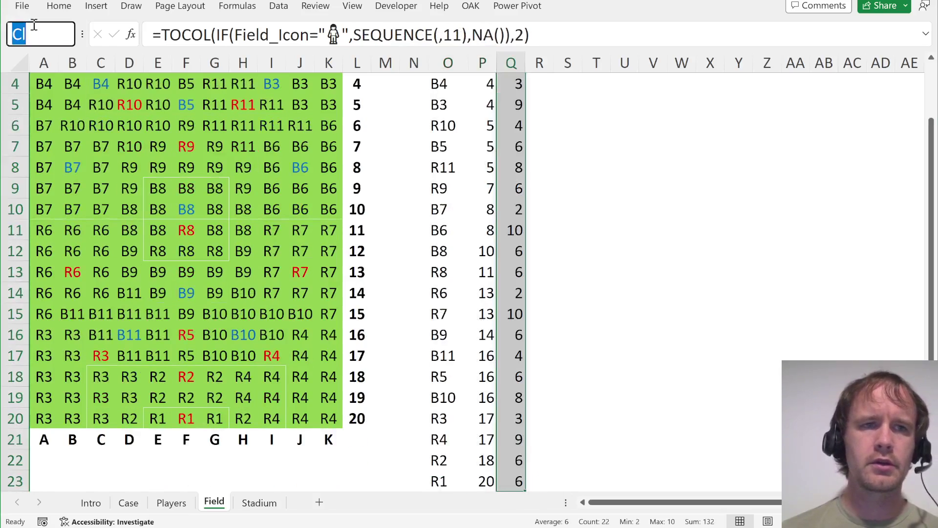
key(Escape)
key(Up)
key(Left)
key(Left)
key(Down)
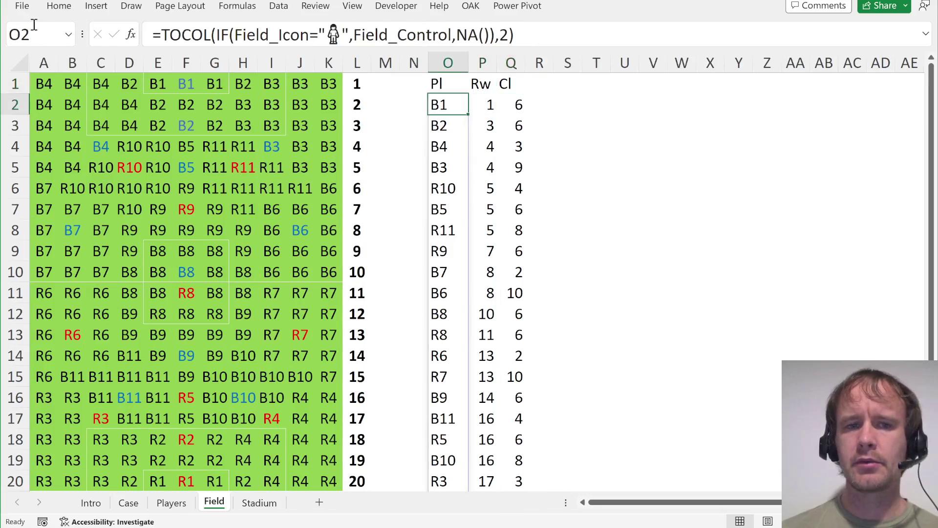
- Return to the Case sheet and examine the XLOOKUP formulas for the starting row and column in I96 and J96
key(ctrl+Page_Up)
key(ctrl+Page_Up)
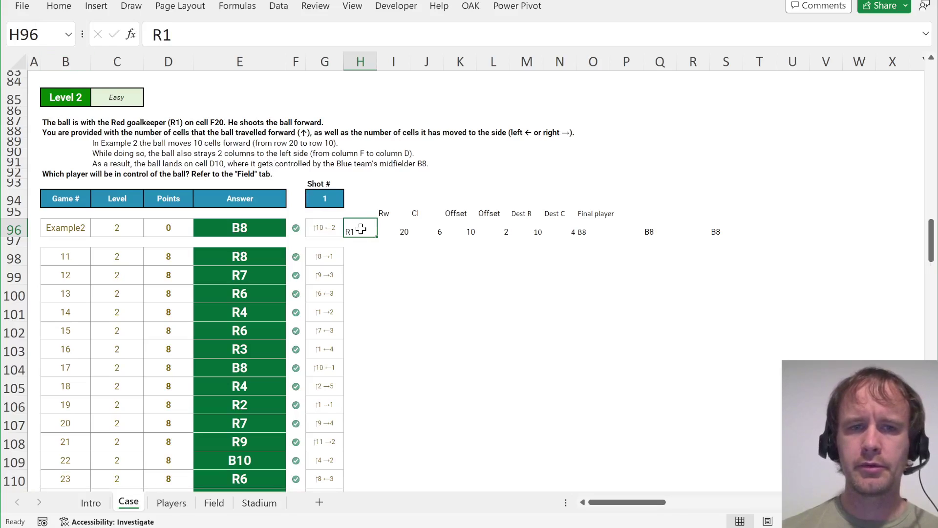
key(Right)
key(Right)
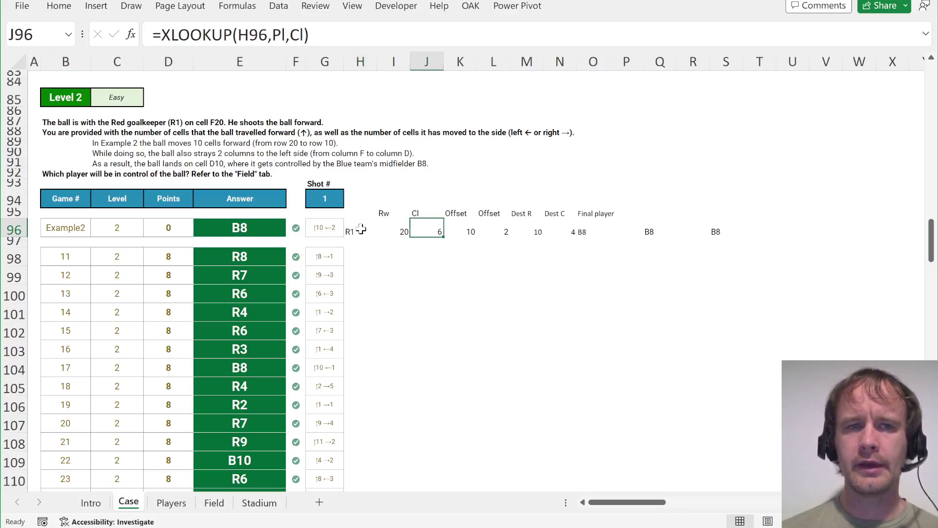
click(287, 36)
key(Escape)
key(Left)
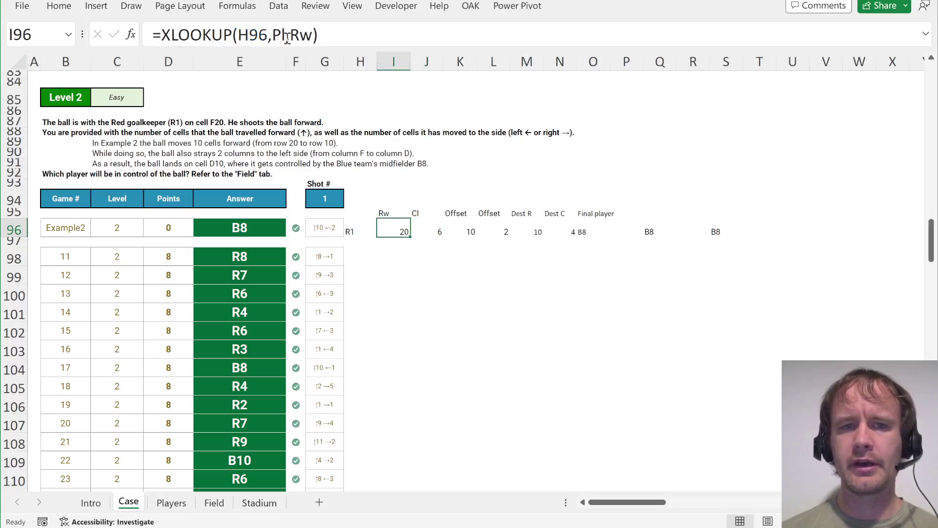
key(Right)
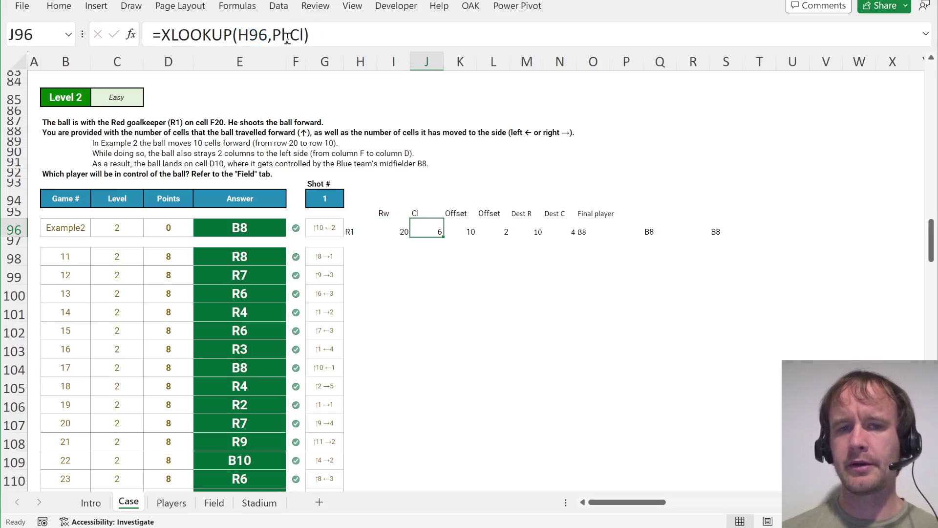
- Examine the Example2 shot text in G96 part by part, separating the direction arrows from the distances
key(Right)
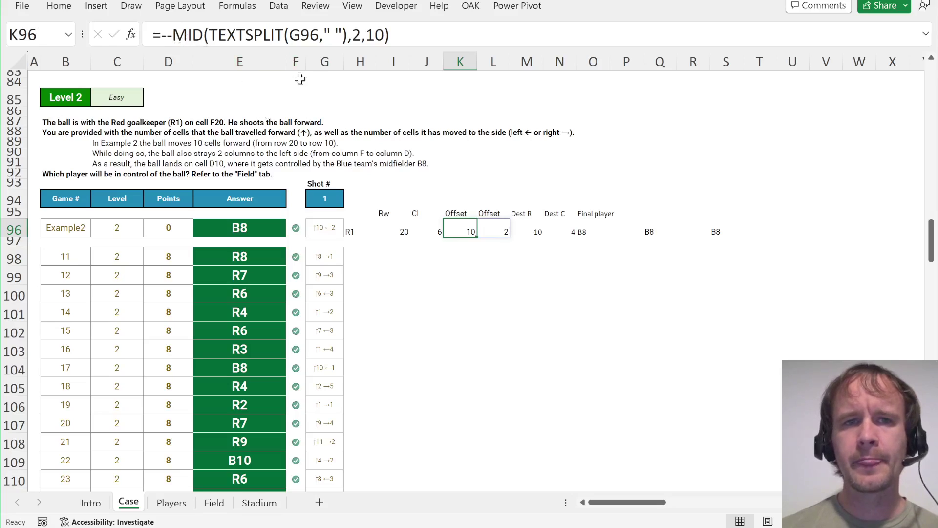
click(318, 228)
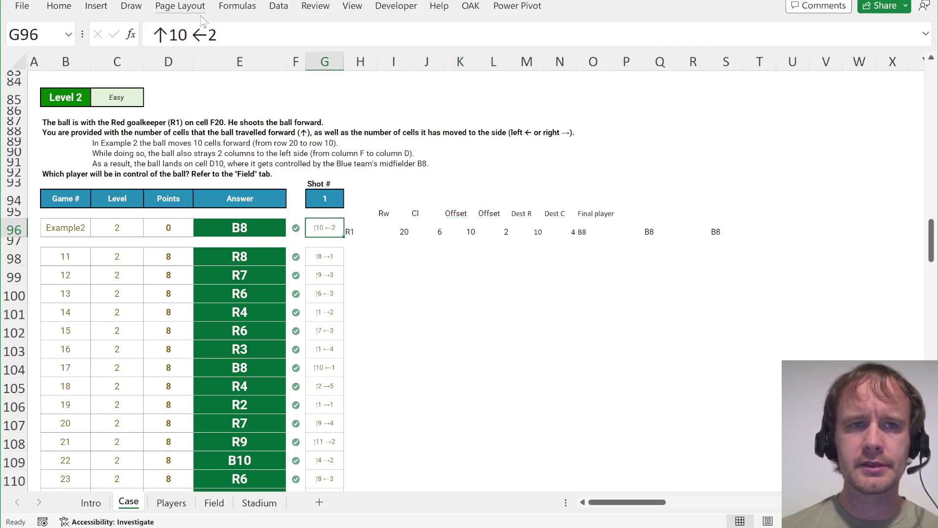
click(192, 35)
key(Left)
key(Left)
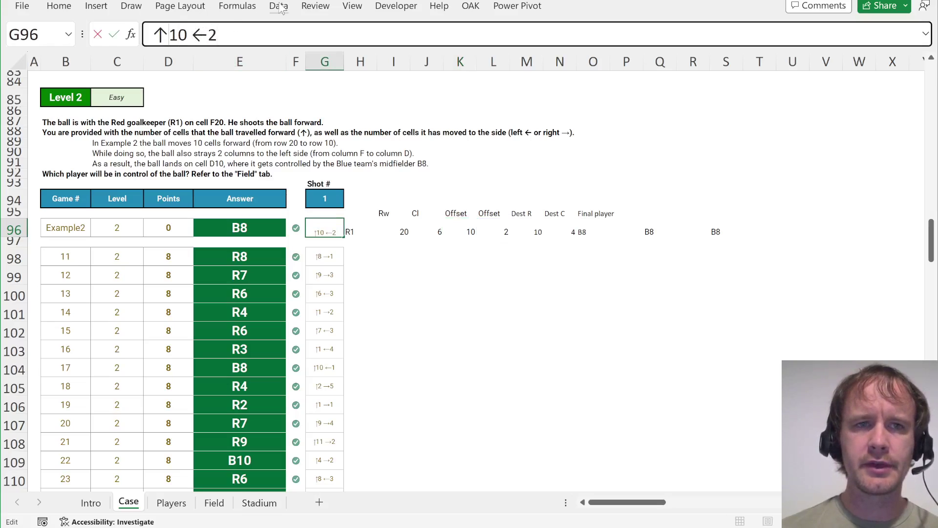
key(shift+Left)
key(shift+Right)
key(shift+Right)
key(shift+Right)
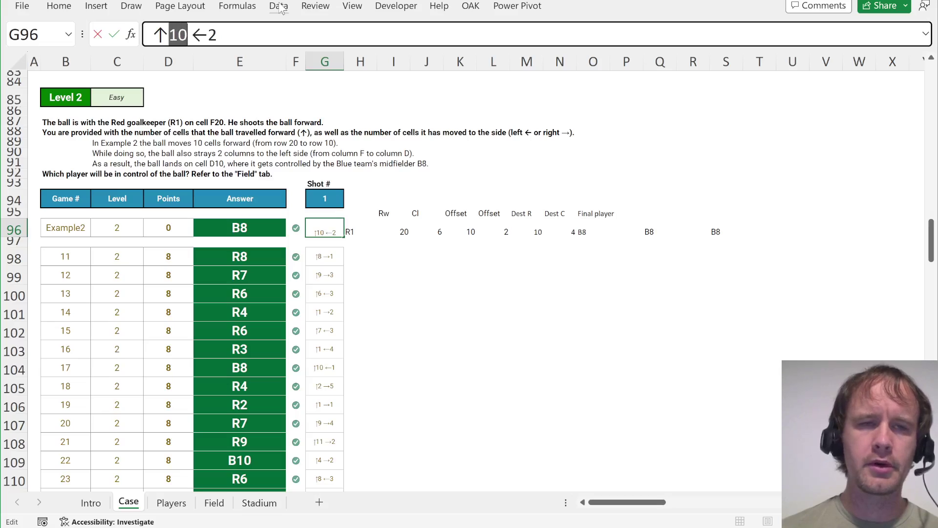
key(Right)
key(shift+Right)
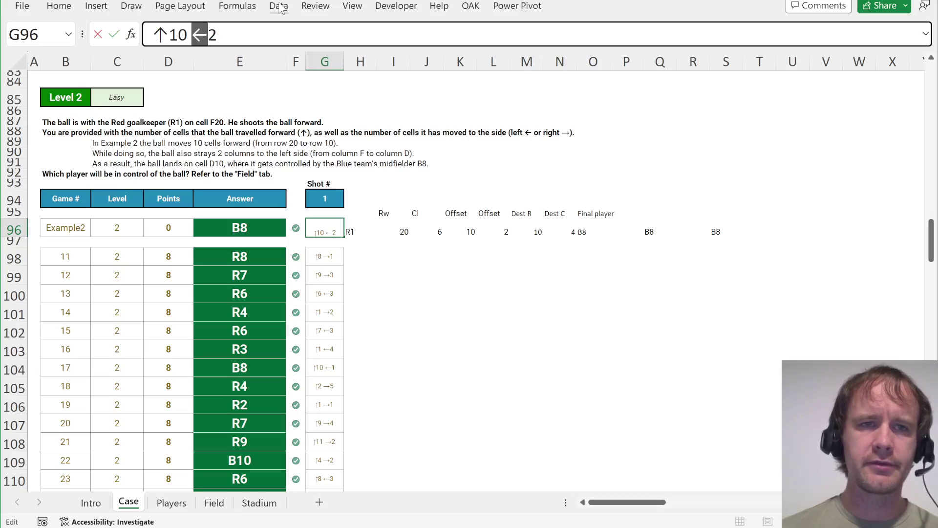
key(Right)
key(shift+Right)
key(Escape)
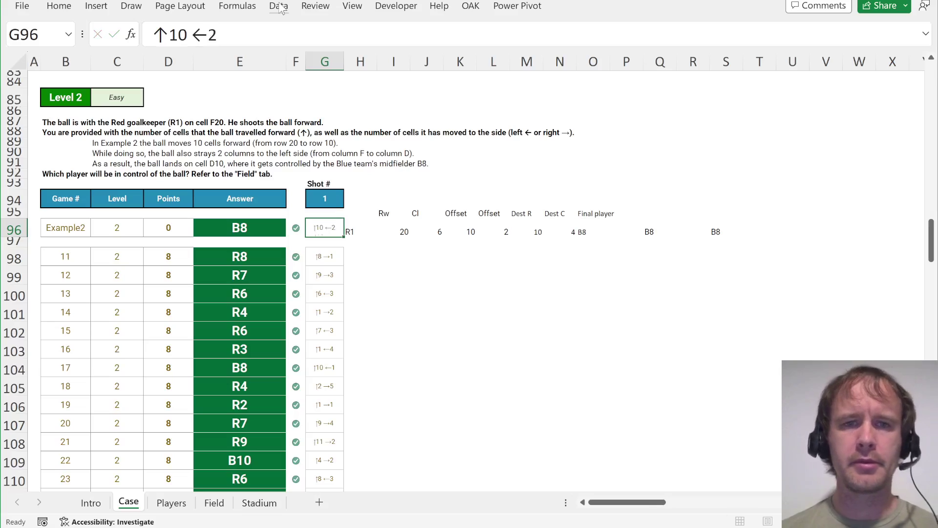
- Examine the MID and TEXTSPLIT offset formula in K96, including its start position argument
key(Right)
key(Right)
key(Right)
key(Right)
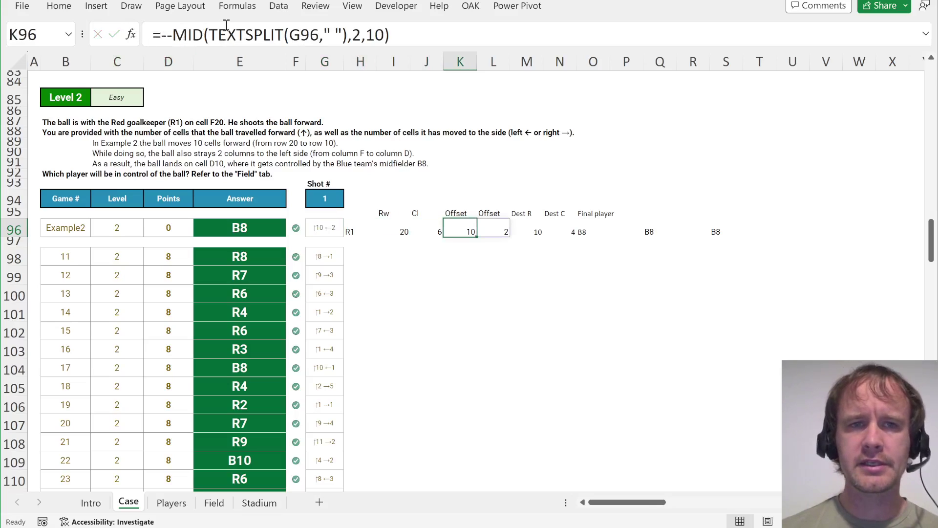
double_click(357, 36)
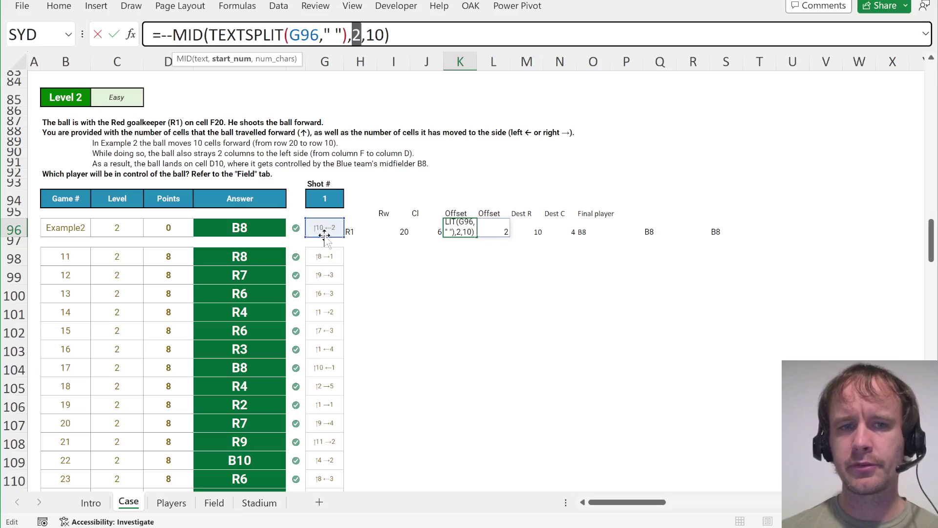
key(Escape)
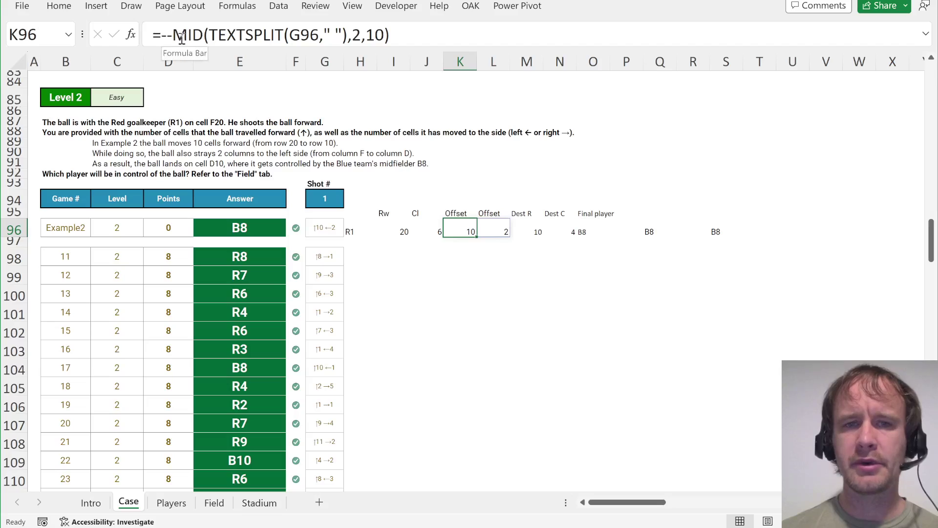
- Examine the destination row formula in M96 and check the forward direction on the Players sheet
key(Right)
key(Right)
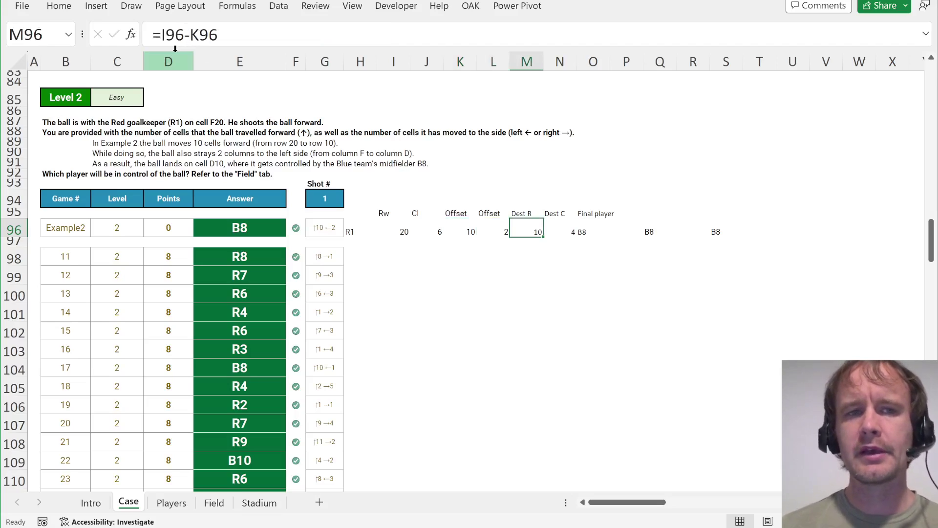
click(250, 40)
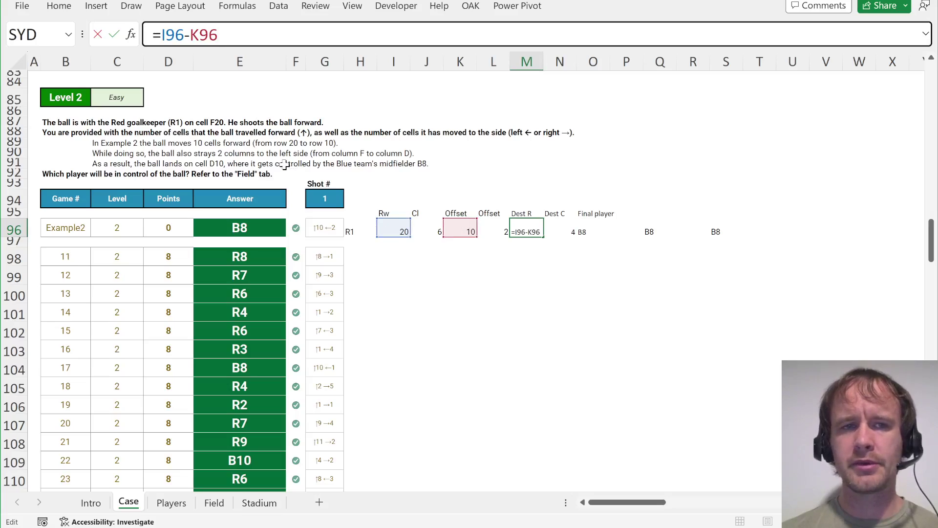
key(Escape)
key(ctrl+Page_Down)
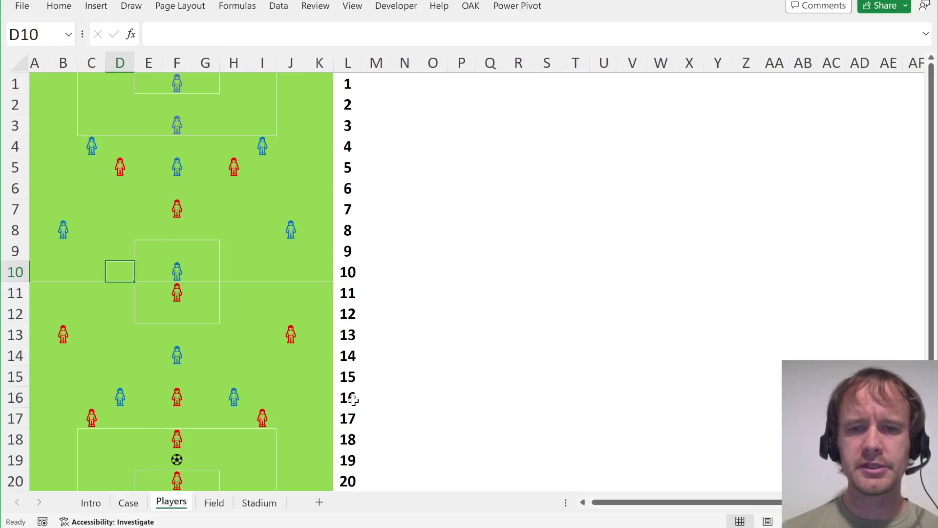
key(ctrl+Page_Up)
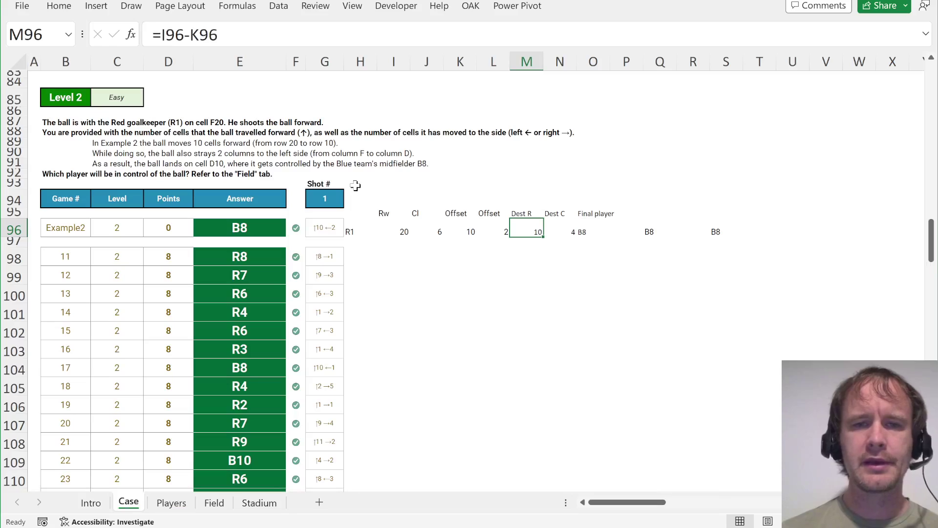
- Examine the destination column formula in N96, covering the starting column, the left-arrow test, the sign values and the sideways offset
click(575, 233)
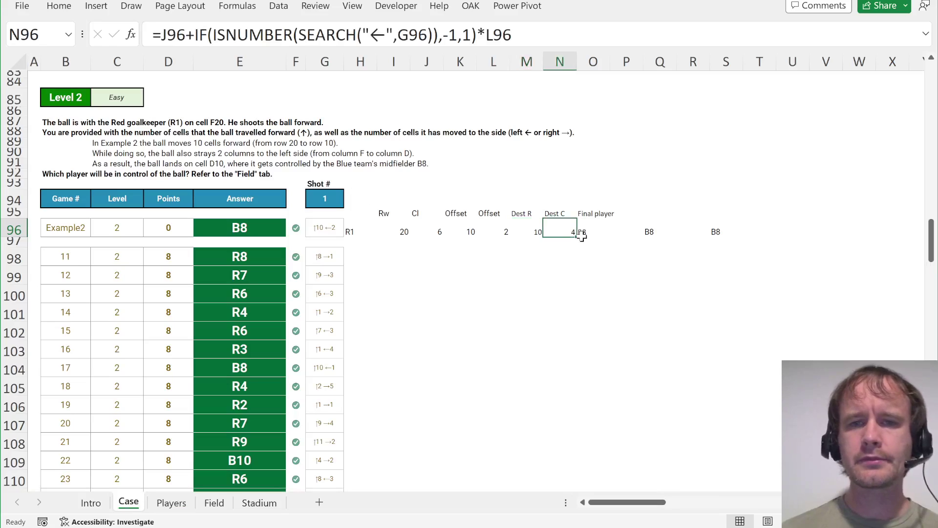
click(217, 34)
double_click(173, 34)
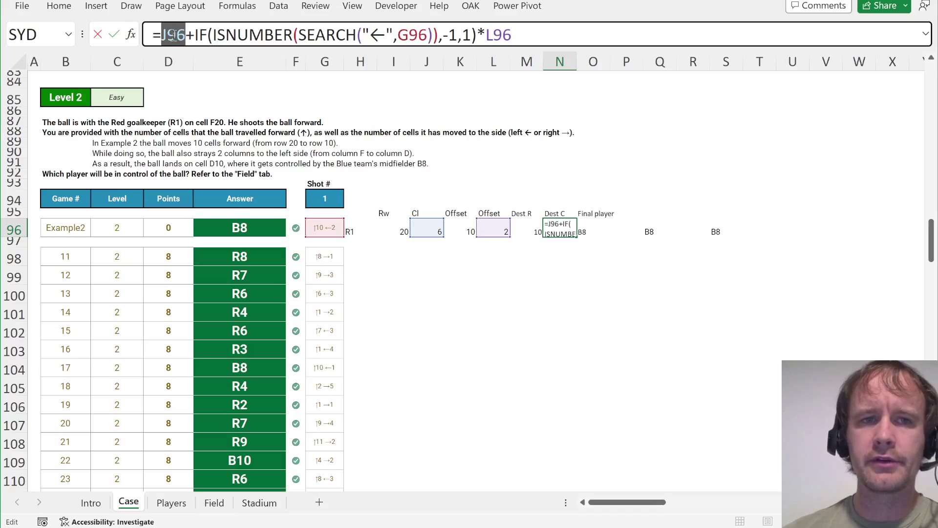
click(252, 36)
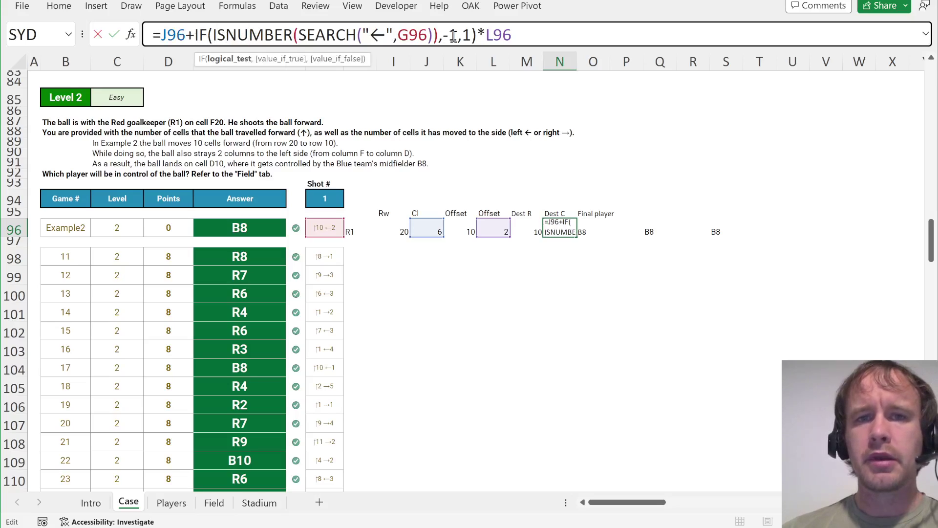
double_click(501, 35)
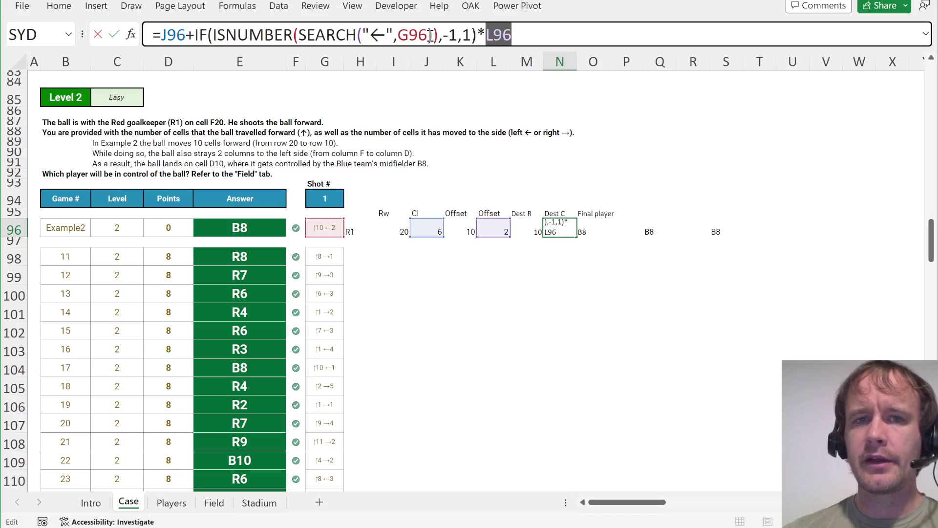
drag(443, 35, 458, 35)
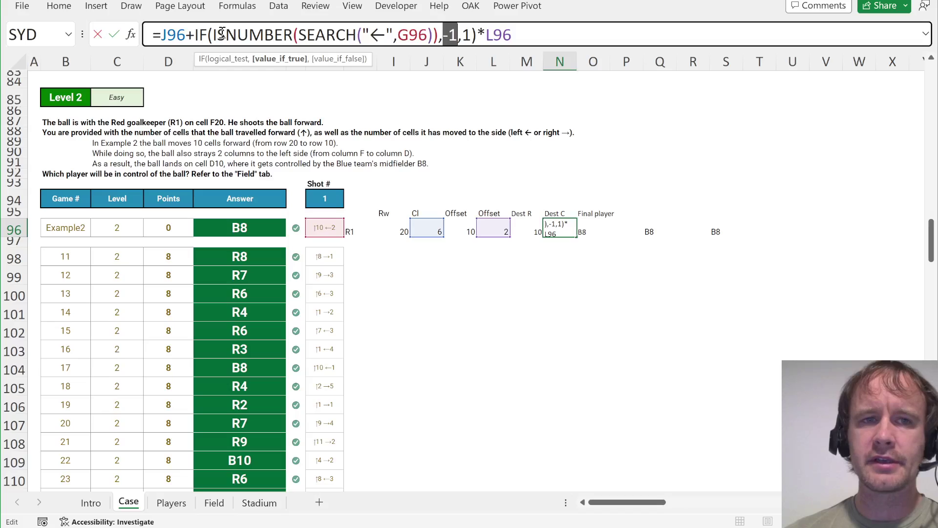
drag(213, 35, 433, 36)
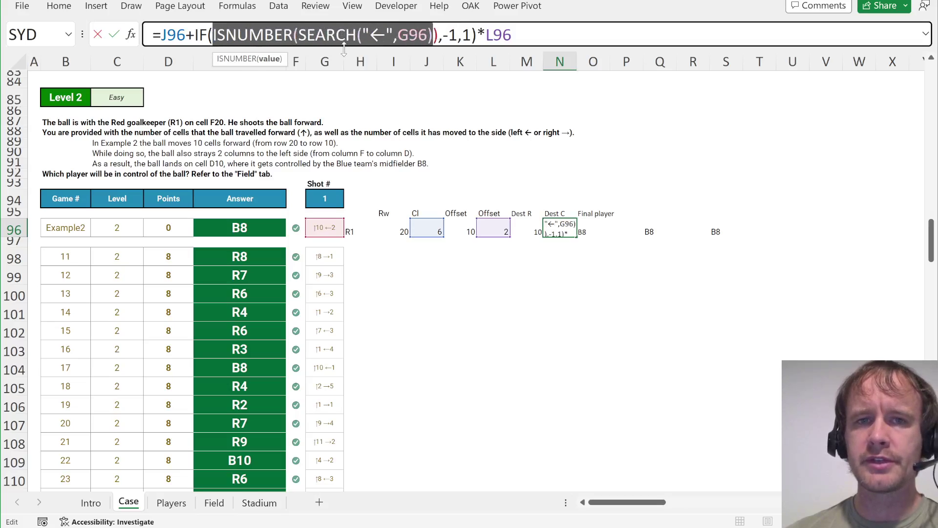
double_click(373, 35)
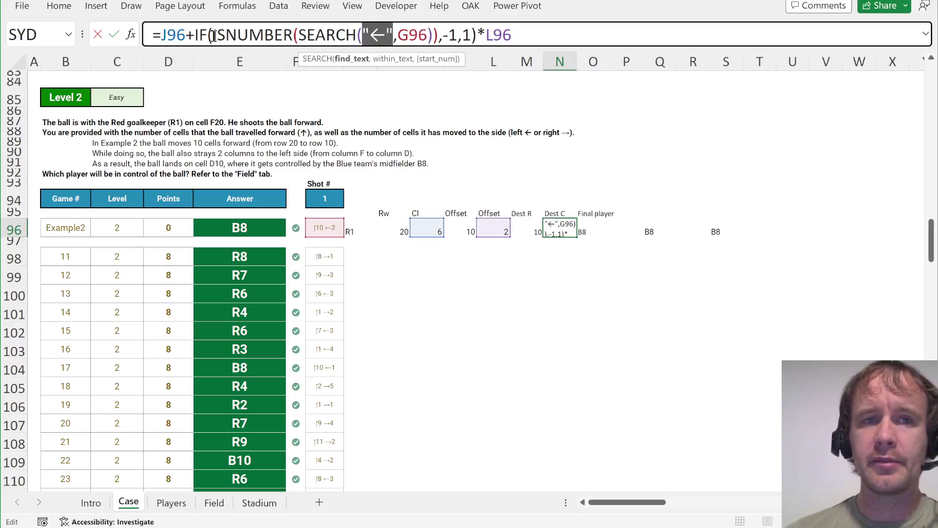
double_click(457, 35)
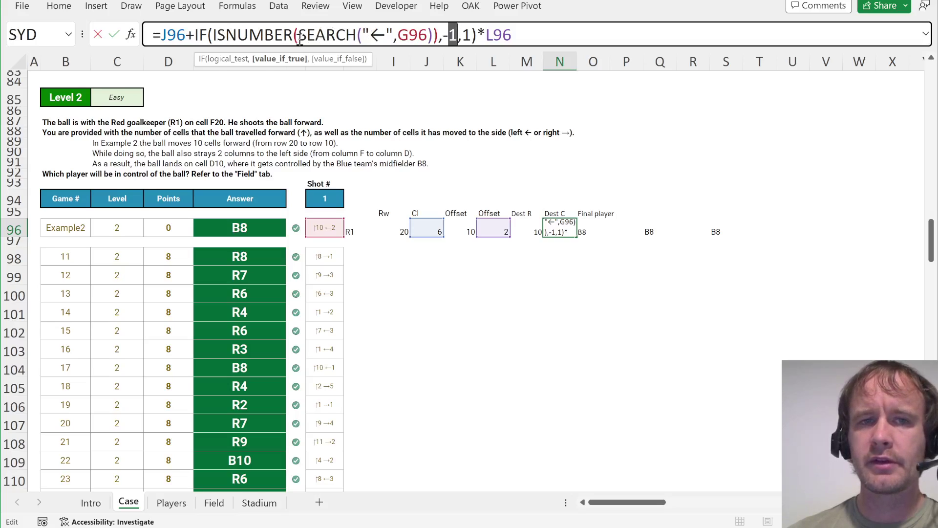
drag(298, 36, 431, 43)
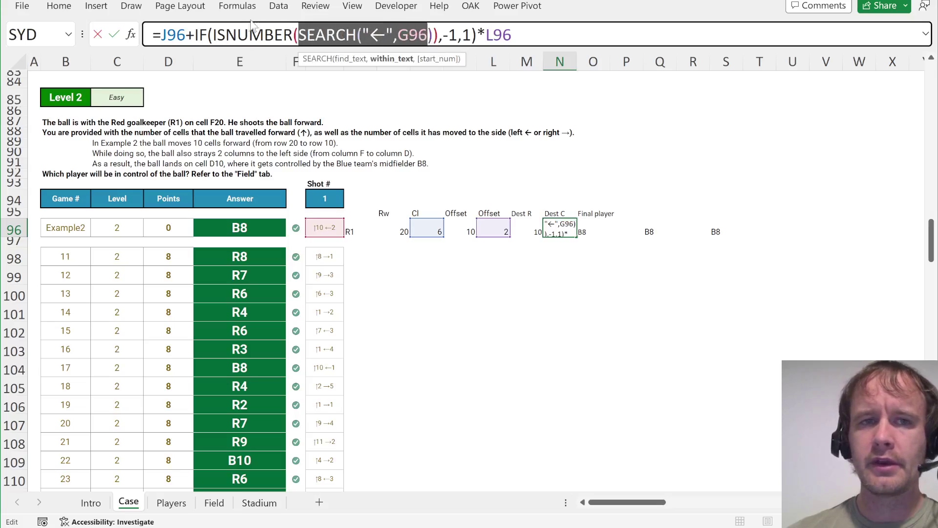
double_click(467, 35)
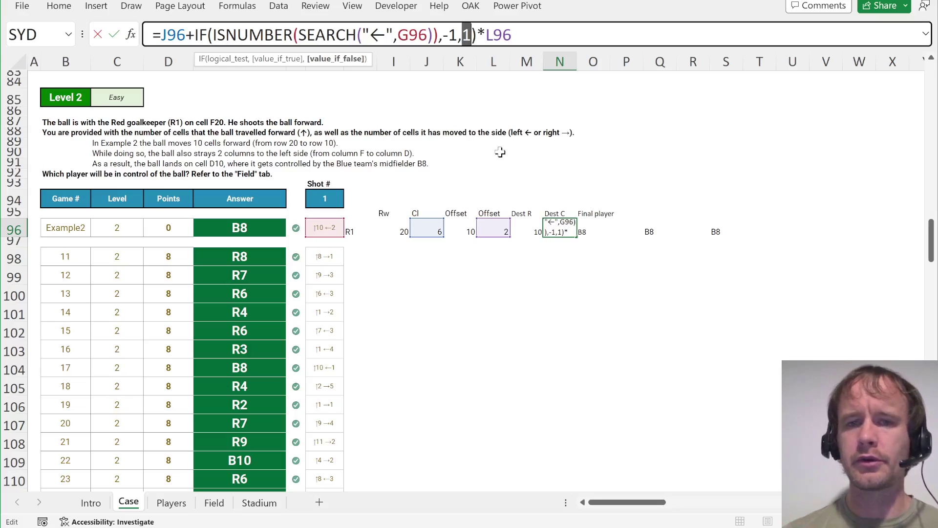
key(Escape)
- Examine the final player INDEX formula in O96, its inputs M96:N96 and the control grid on the Field sheet
key(Left)
key(shift+Right)
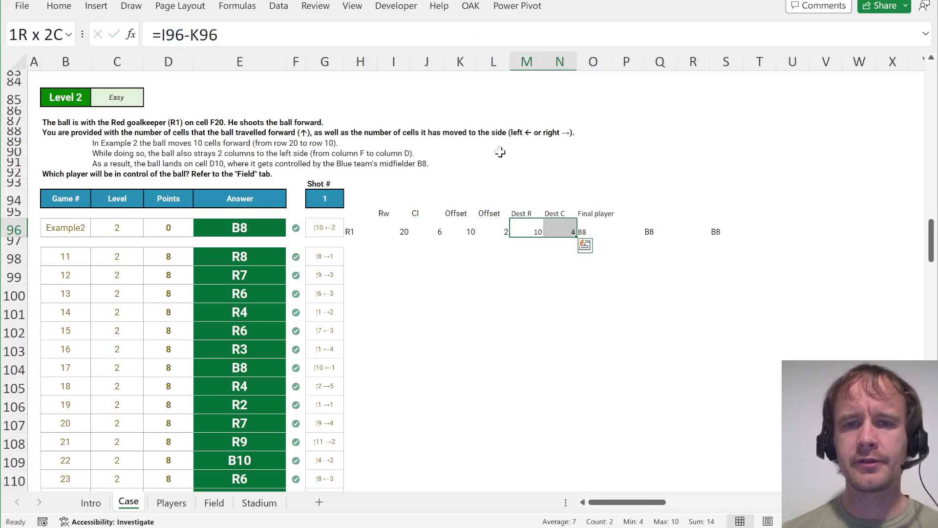
key(Right)
key(Right)
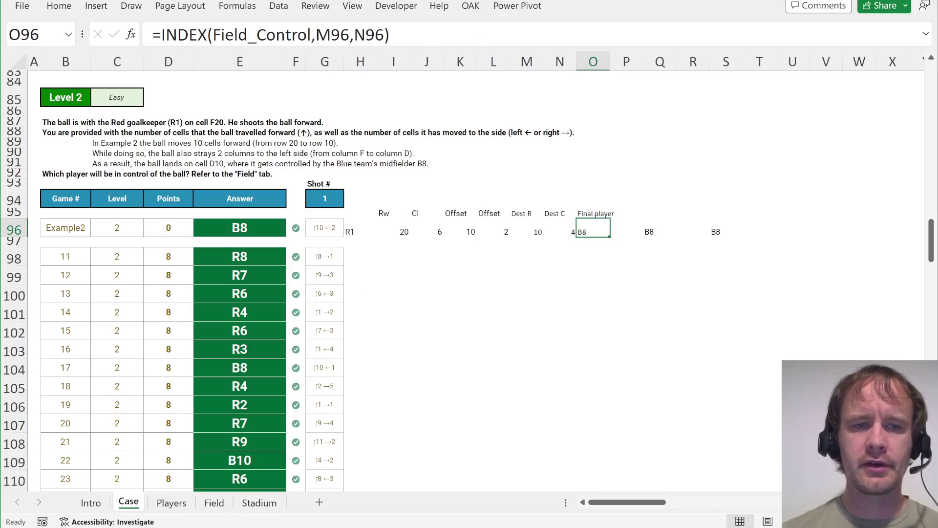
click(214, 503)
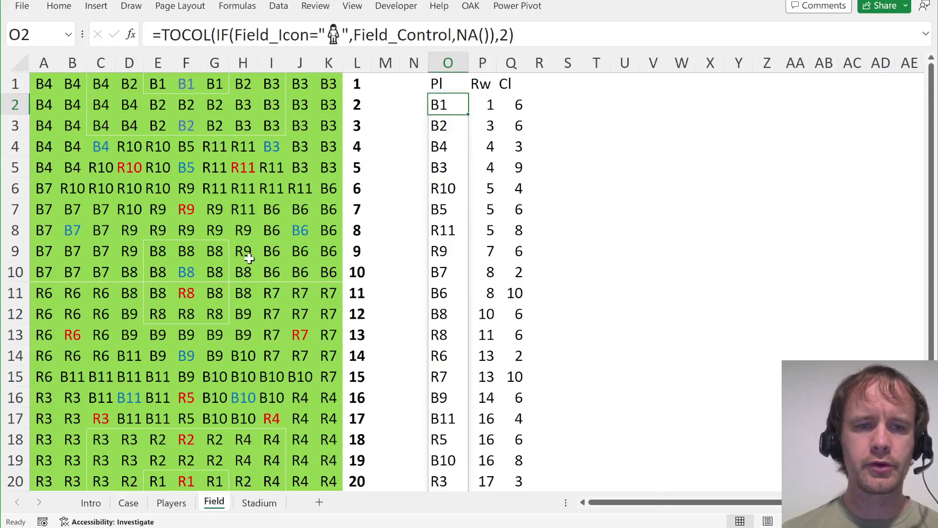
key(ctrl+Page_Up)
key(ctrl+Page_Up)
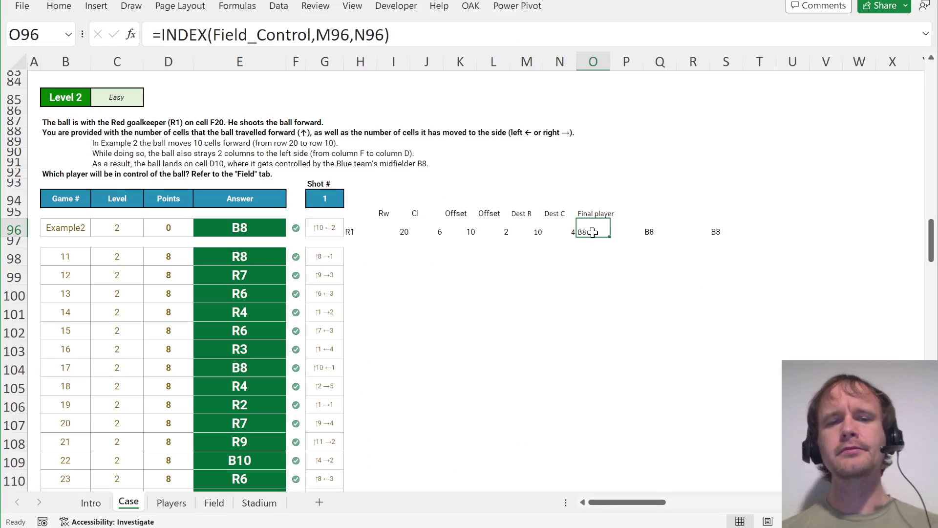
- Review the chain of helper calculations in I96:O96 from the starting row to the final player
key(shift+Left)
key(shift+Left)
key(shift+Left)
key(shift+Left)
key(shift+Left)
key(shift+Left)
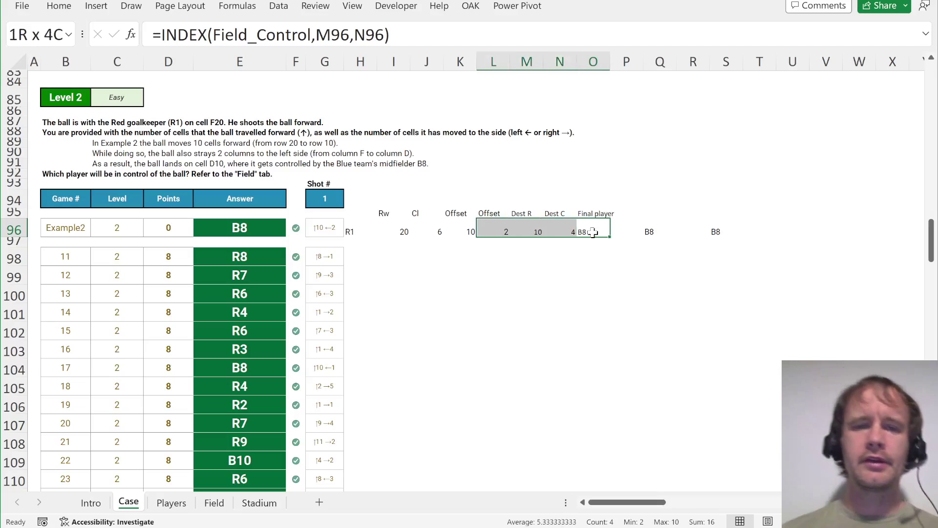
key(shift+Left)
key(shift+Right)
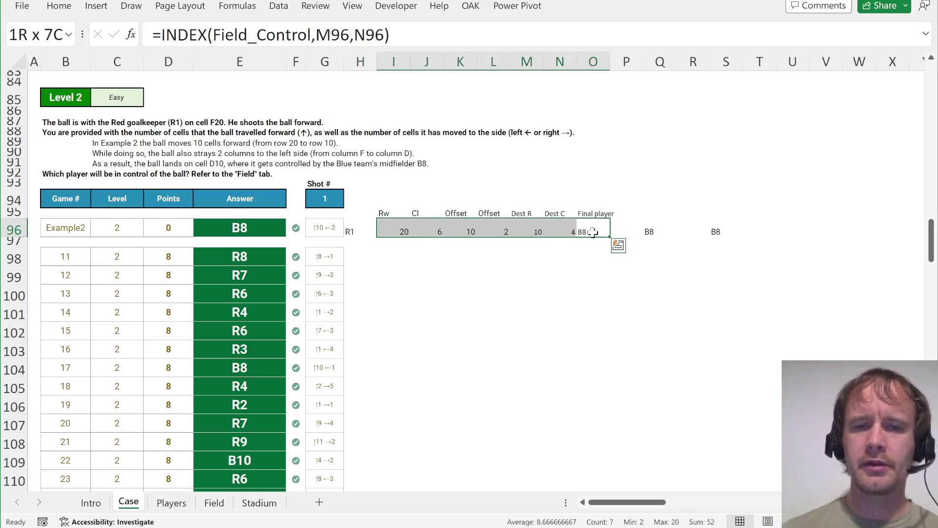
key(Tab)
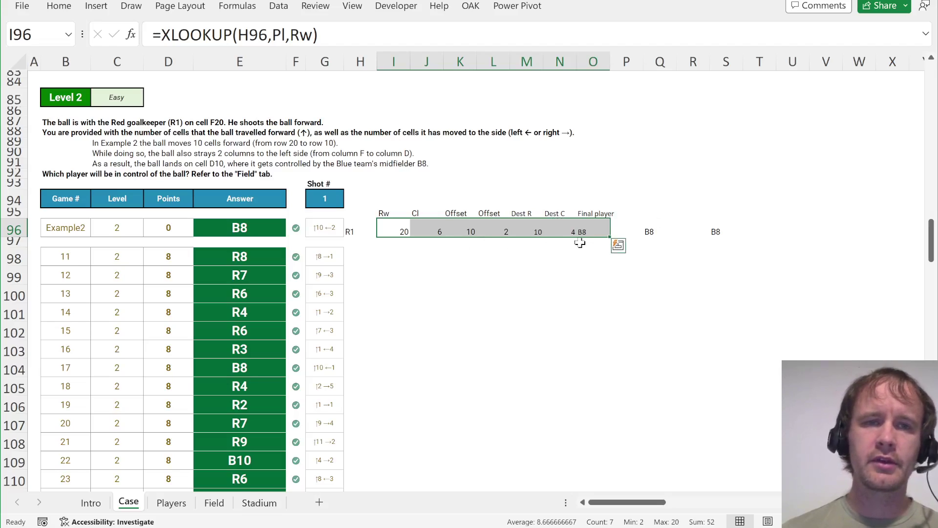
key(Right)
key(Right)
key(Right)
key(Right)
key(Right)
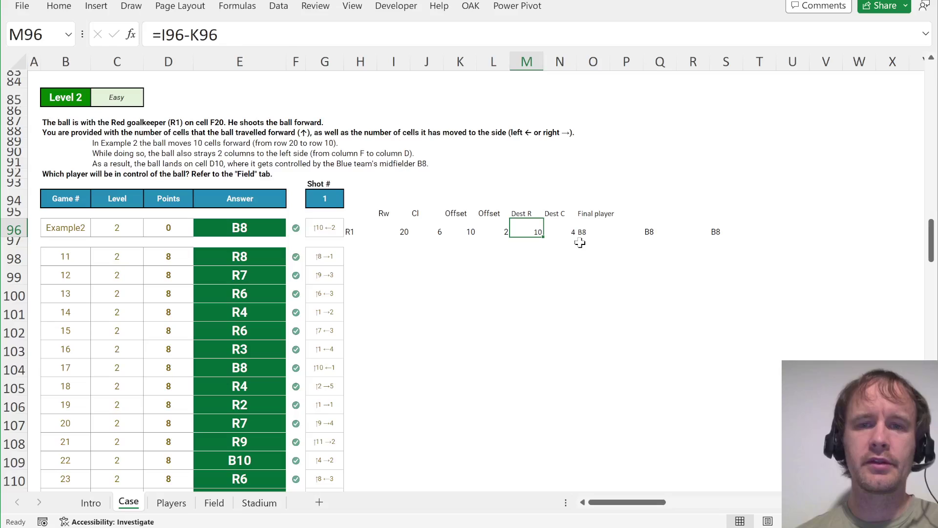
- Check the final player formula in O96 and copy the I96-K96 expression from the destination row formula in M96
key(Right)
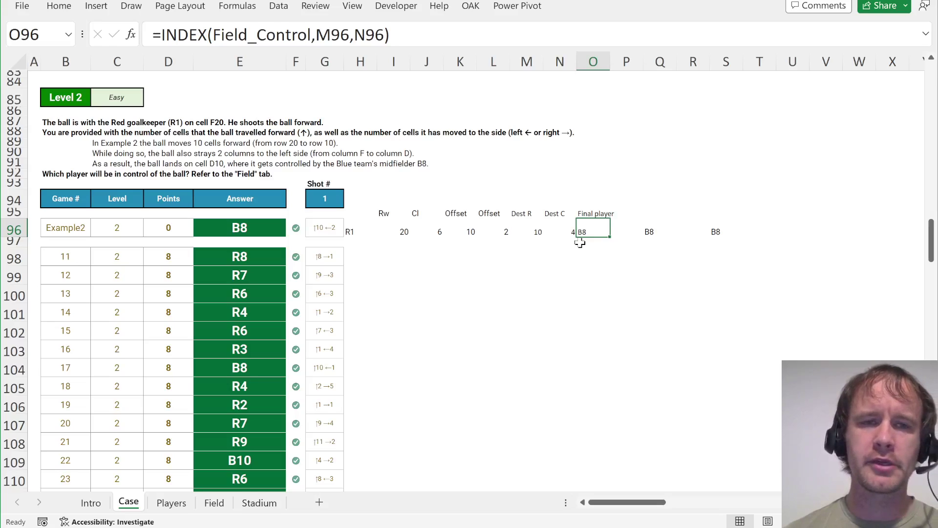
double_click(330, 36)
key(Escape)
key(Left)
key(Left)
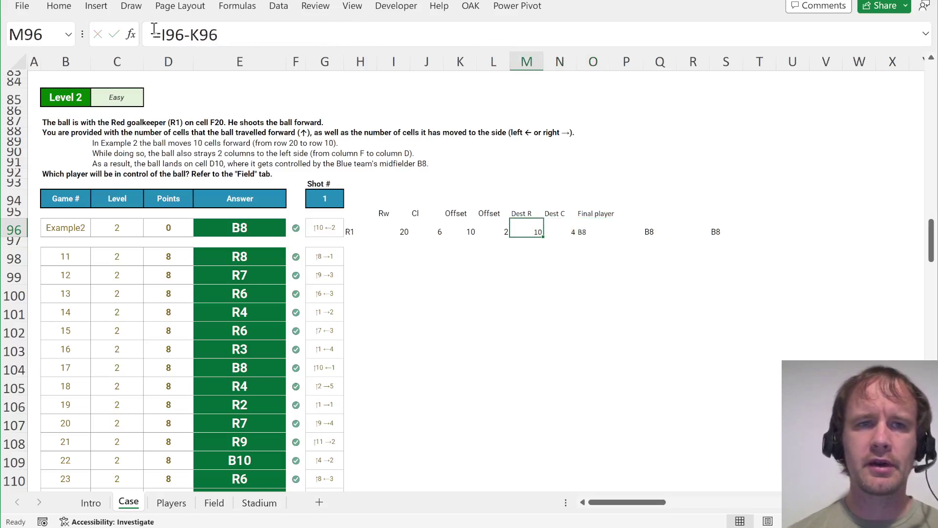
drag(157, 34, 241, 34)
key(ctrl+c)
key(Escape)
key(Right)
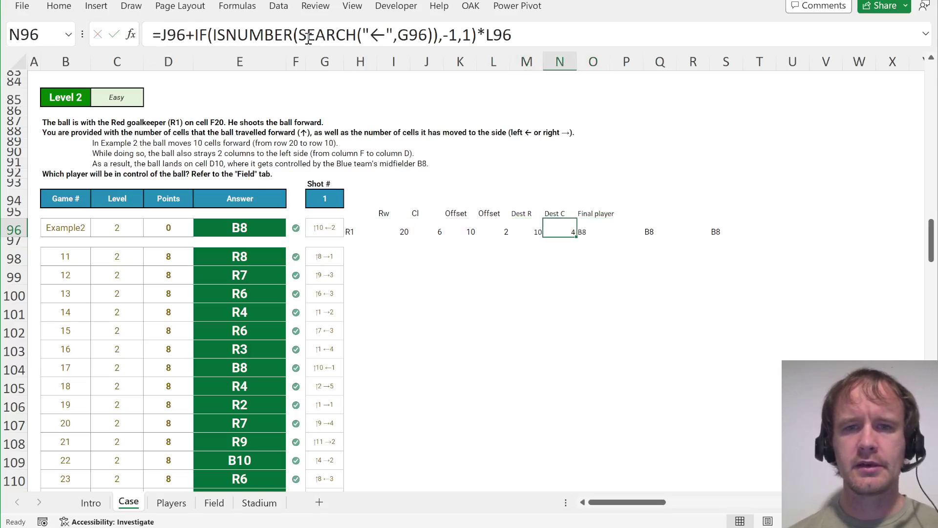
- Replace the M96 reference in the INDEX formula in O96 with I96-K96
key(Right)
click(334, 35)
key(ctrl+v)
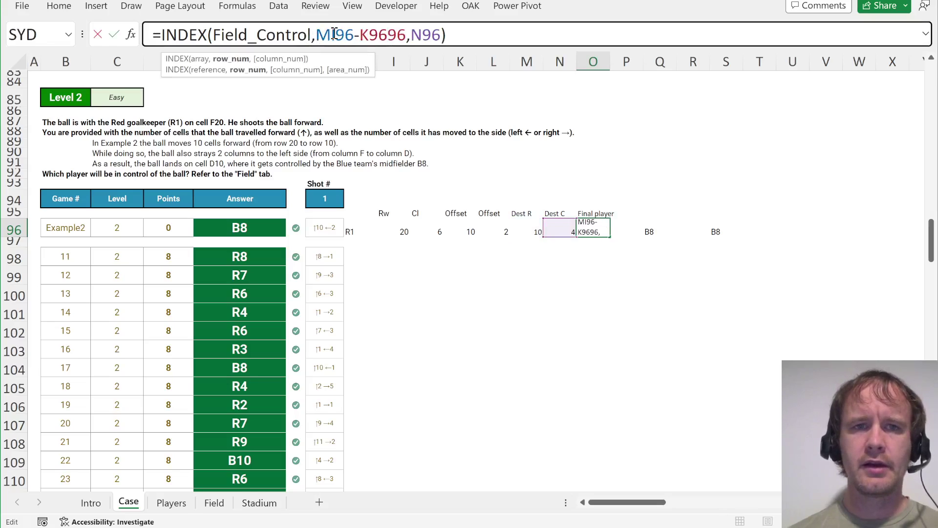
double_click(334, 34)
key(shift+Right)
key(ctrl+shift+Right)
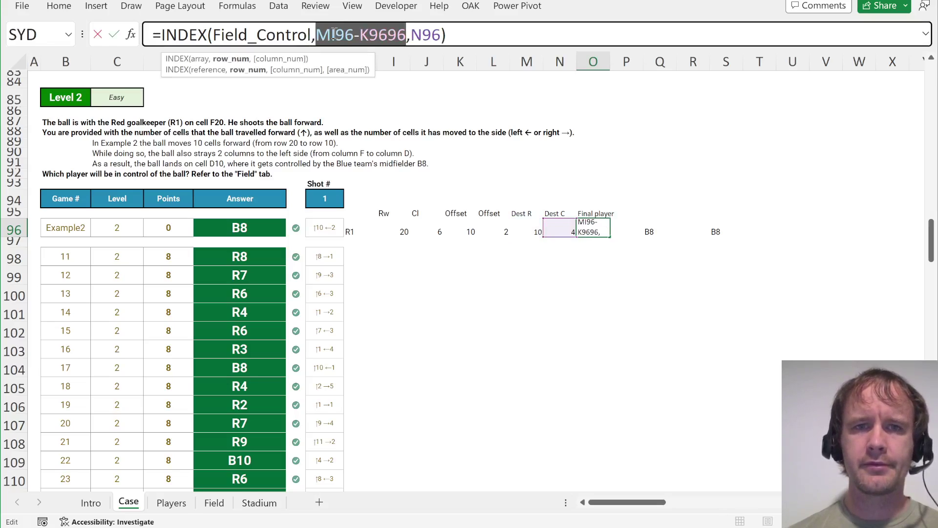
key(ctrl+v)
key(ctrl+Return)
- Replace the N96 reference in O96's INDEX formula with the full destination column expression from N96, without its equals sign
key(Left)
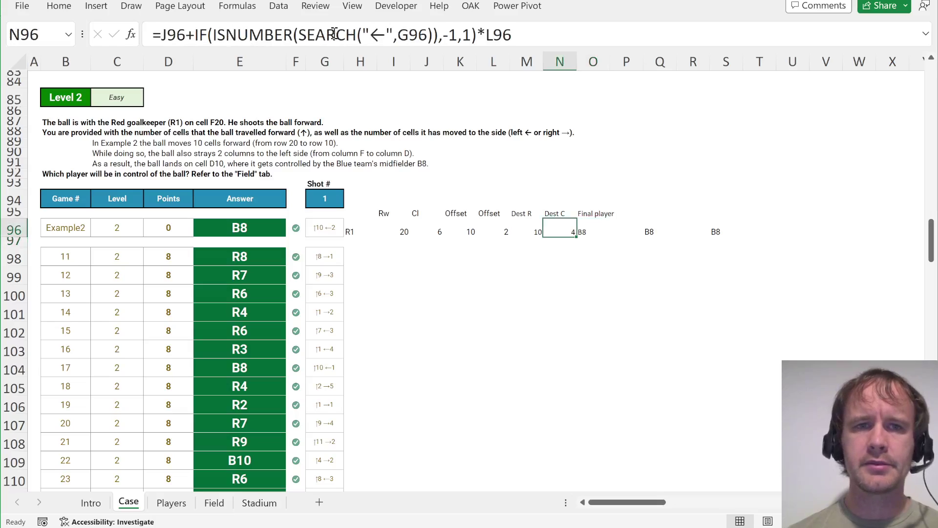
key(Right)
key(Left)
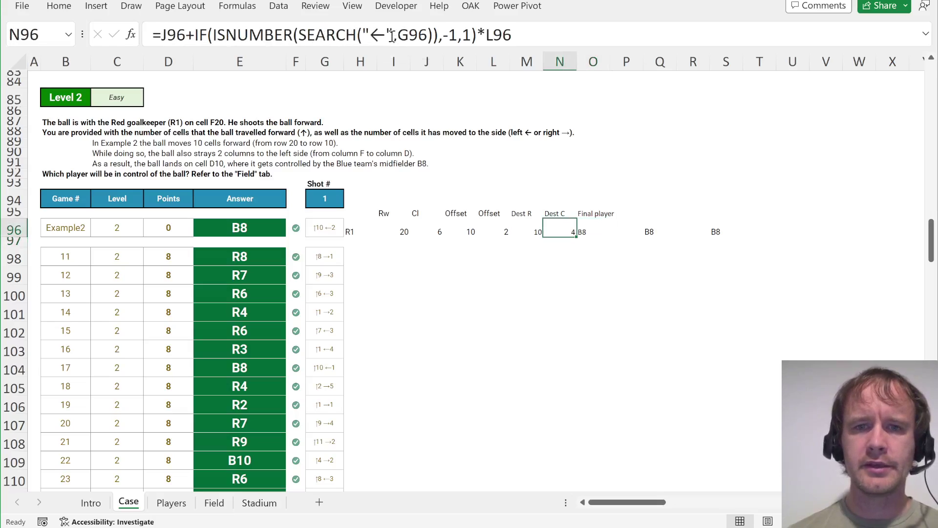
drag(159, 36, 530, 7)
key(ctrl+c)
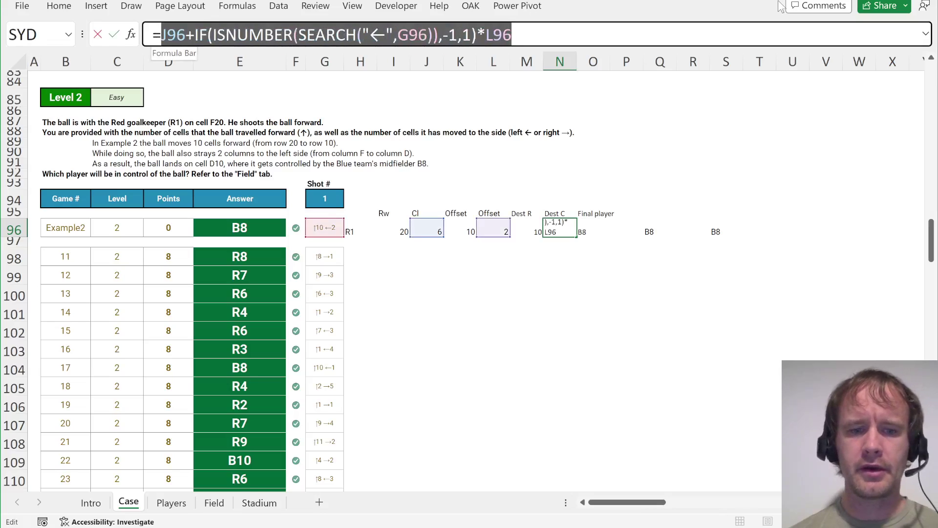
key(Tab)
double_click(388, 35)
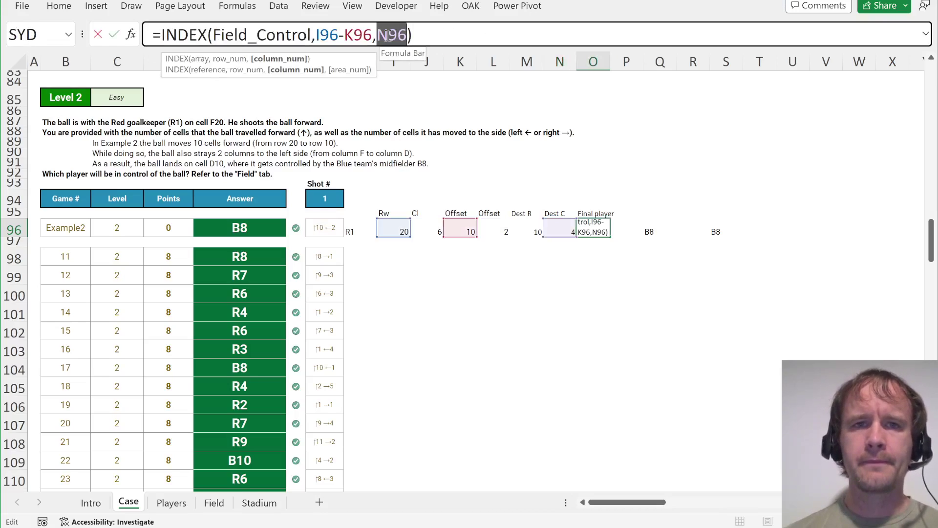
key(ctrl+v)
key(Return)
- Undo both substitutions in the final player formula in O96
key(Up)
key(ctrl+z)
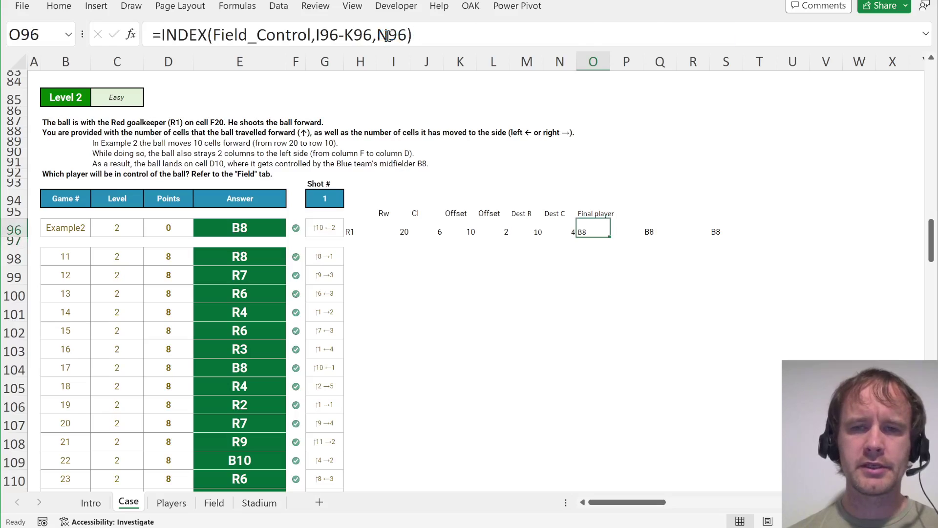
key(ctrl+z)
- Enlarge the formula bar to show the whole nested INDEX formula in Q96
key(Right)
key(Right)
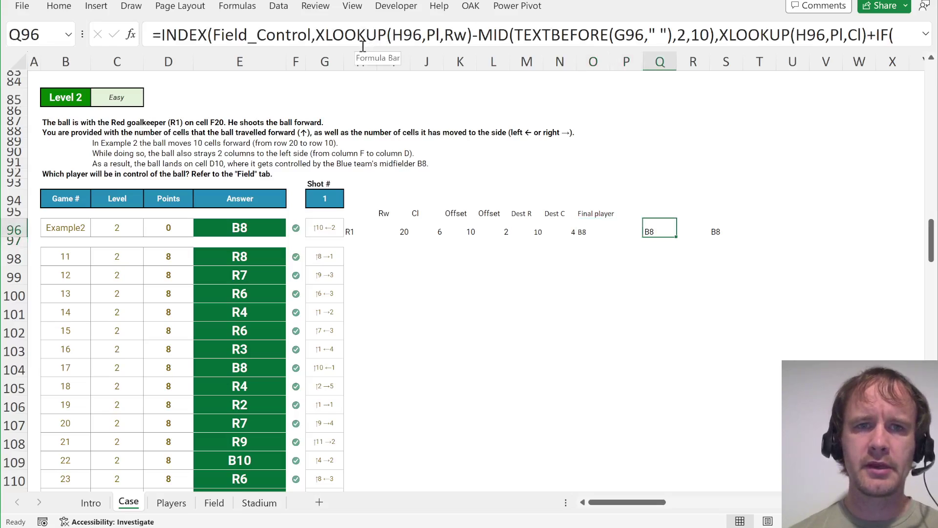
drag(358, 48, 371, 100)
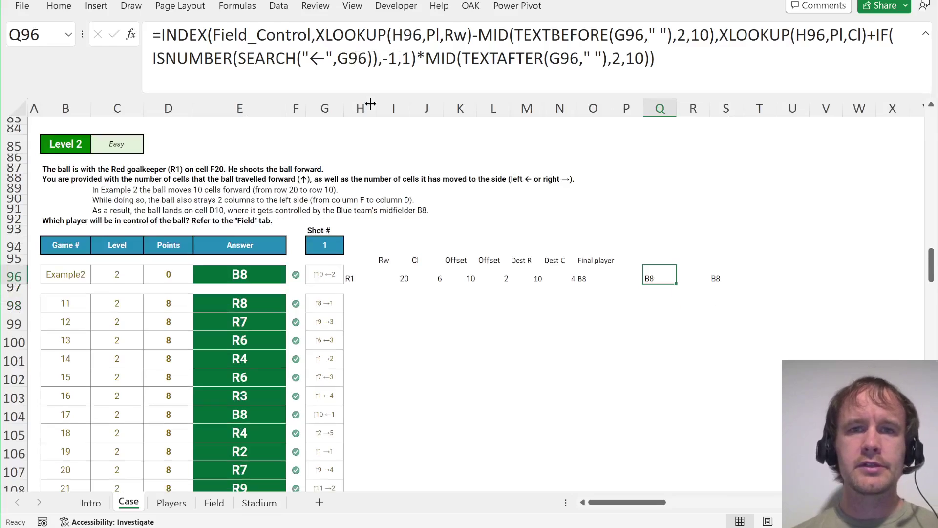
click(737, 42)
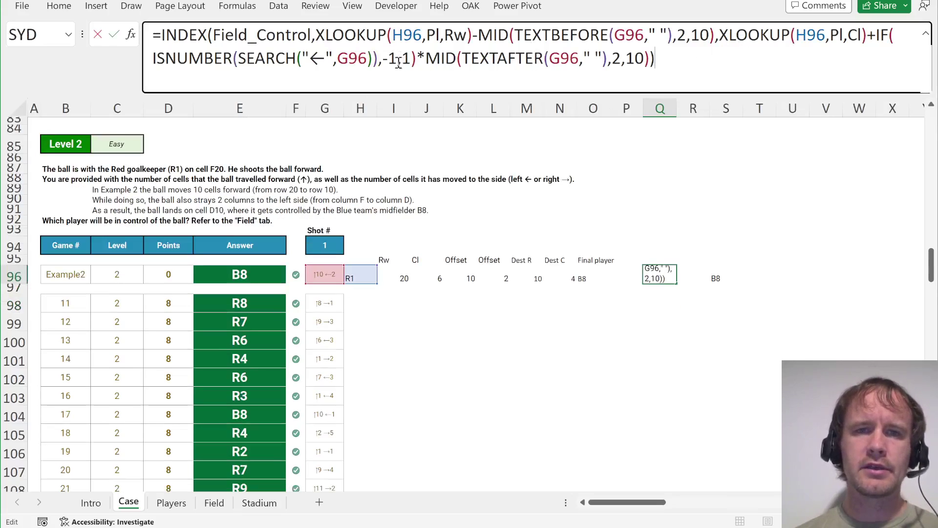
key(Escape)
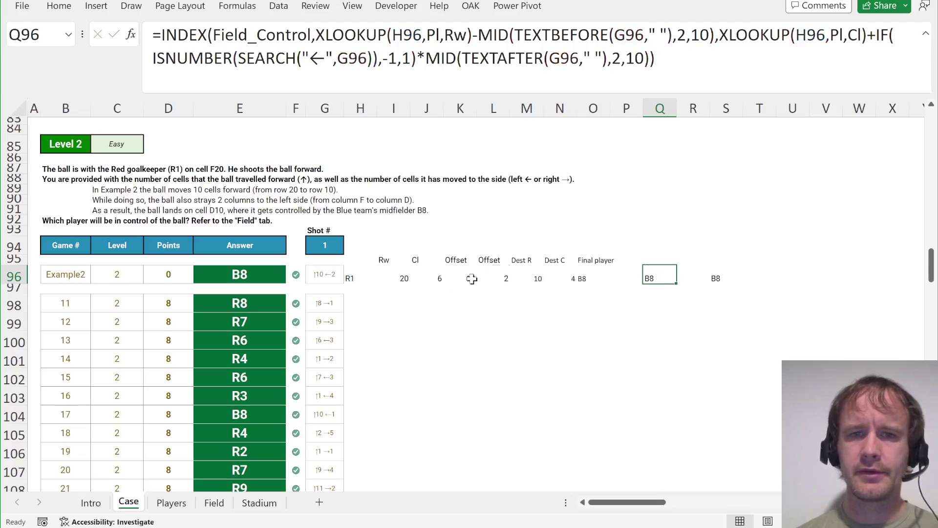
- Compare the TEXTSPLIT offset formula in K96:L96 with the TEXTBEFORE and TEXTAFTER parts of the nested formula in Q96
click(462, 279)
key(Right)
key(Right)
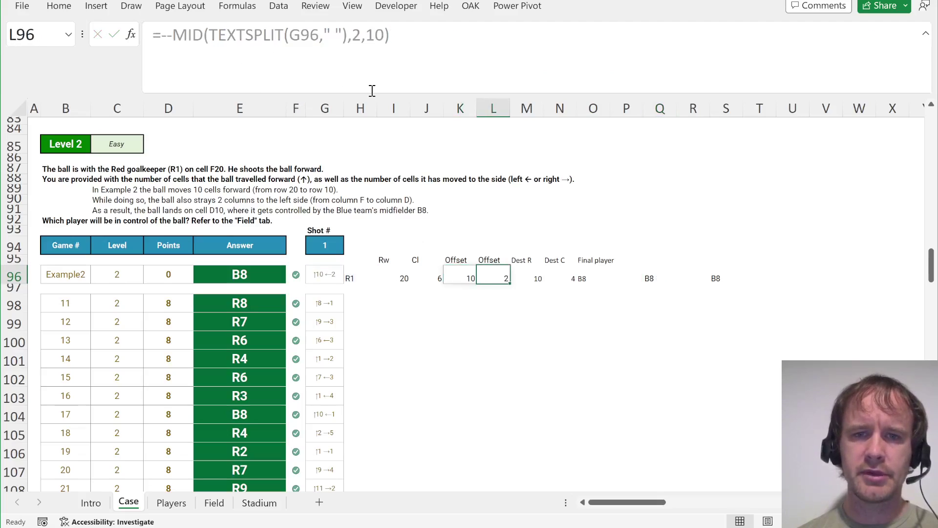
key(Right)
key(Right)
key(Right)
key(Right)
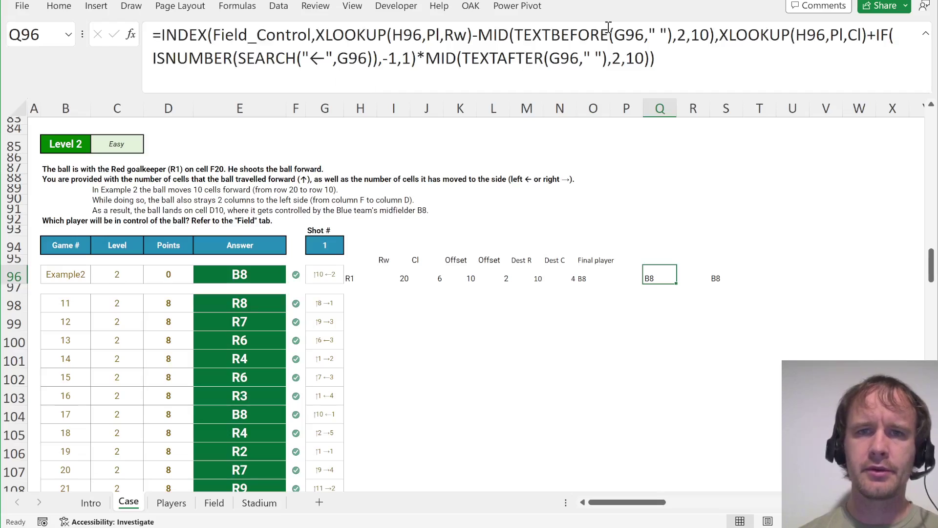
click(578, 39)
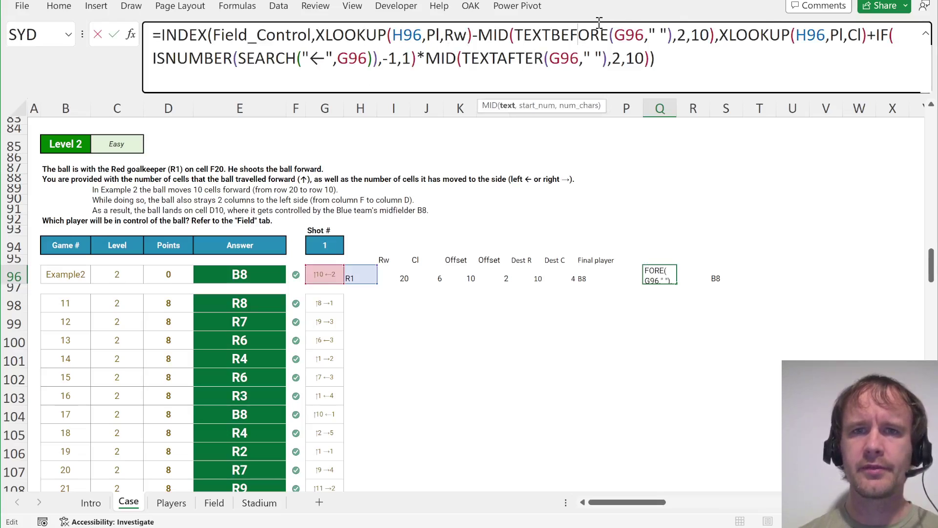
click(488, 58)
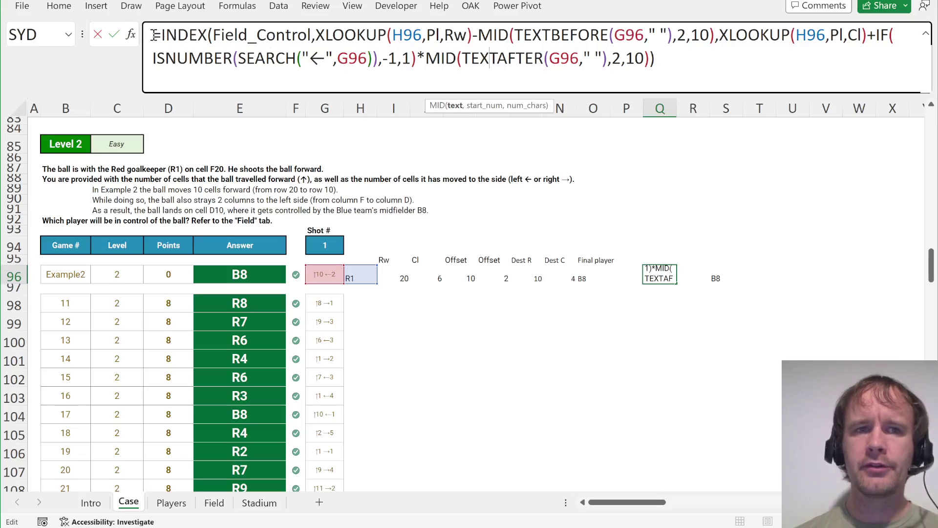
- Examine the nested formula in Q96 as a whole, including the Field_Control array and the starting row XLOOKUP arguments
drag(151, 35, 678, 77)
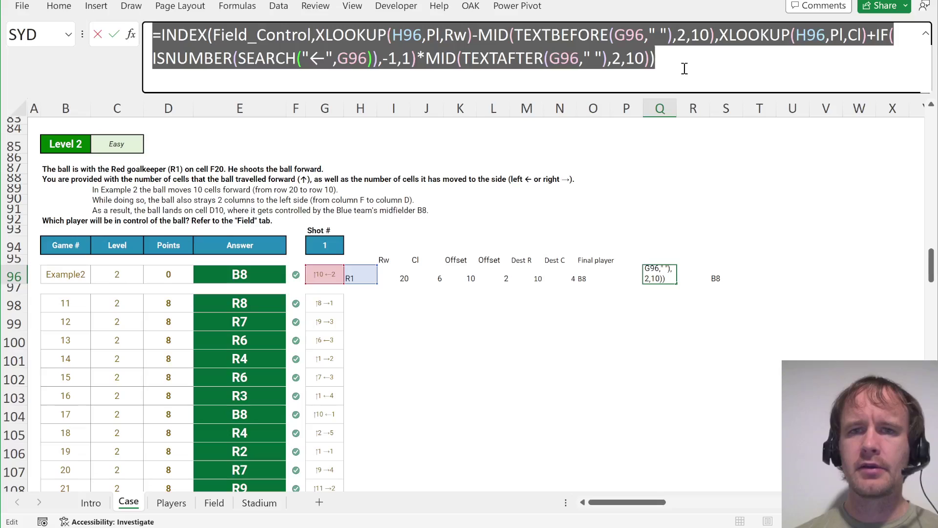
click(684, 68)
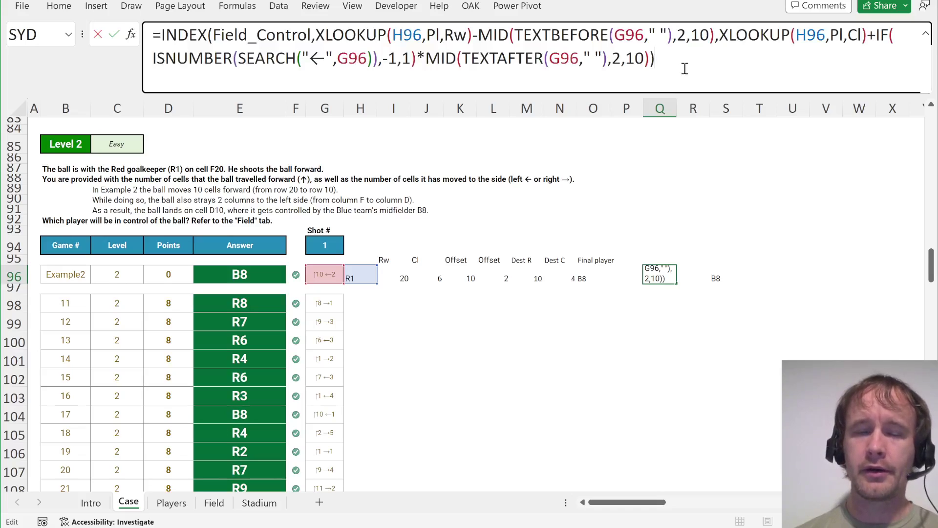
click(171, 35)
click(266, 44)
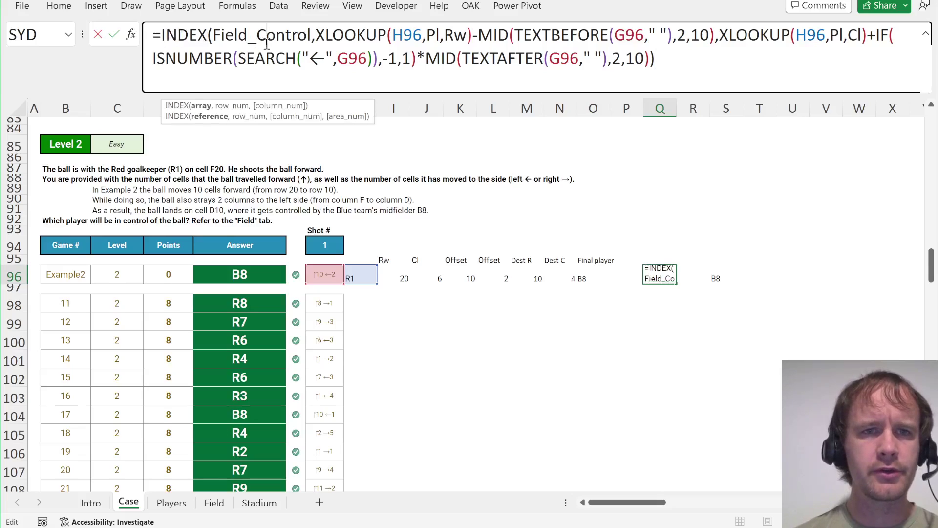
click(358, 38)
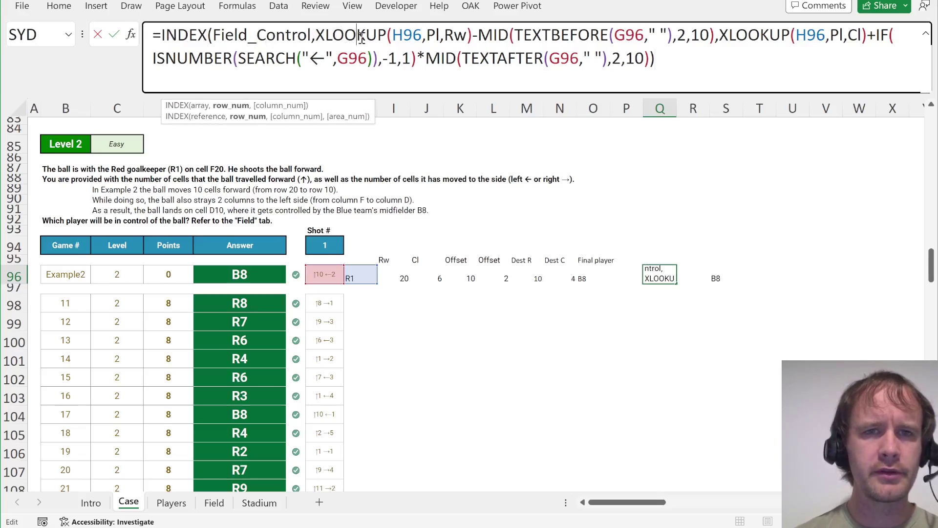
click(413, 36)
click(435, 36)
click(455, 37)
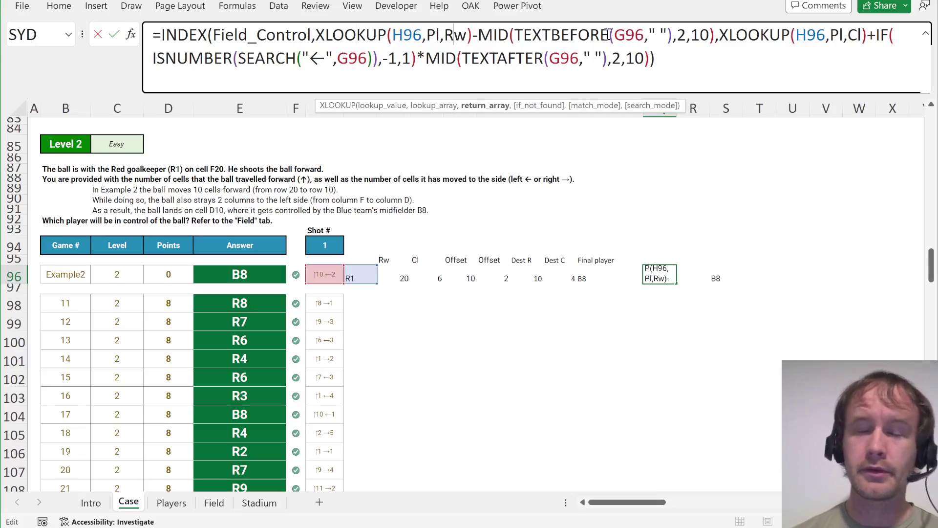
key(Escape)
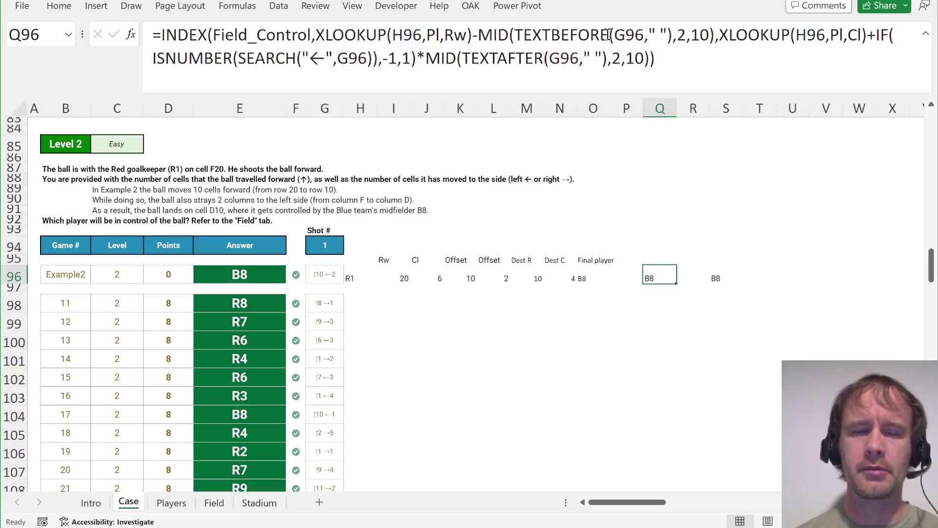
drag(657, 58, 153, 35)
key(Escape)
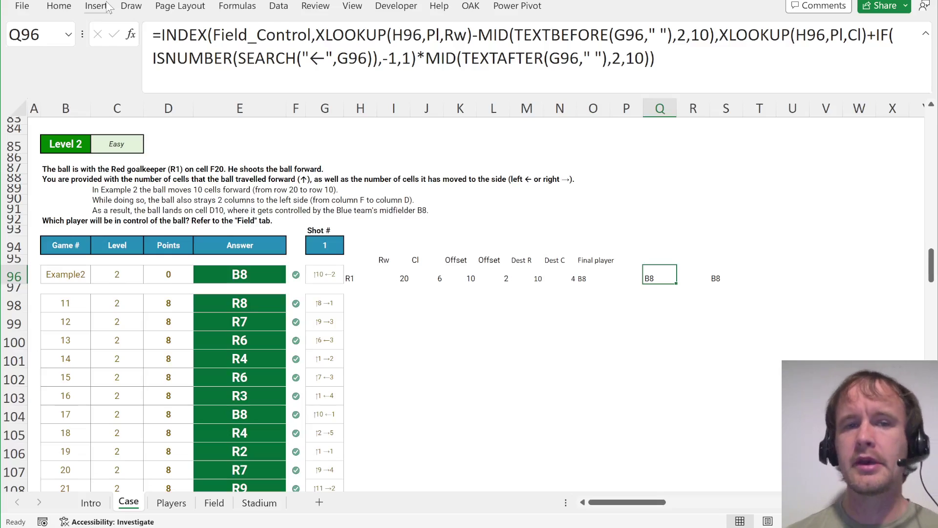
- Select the helper calculations I96:O96, from the starting row to the final player, for comparison with the nested formula
key(Left)
key(Left)
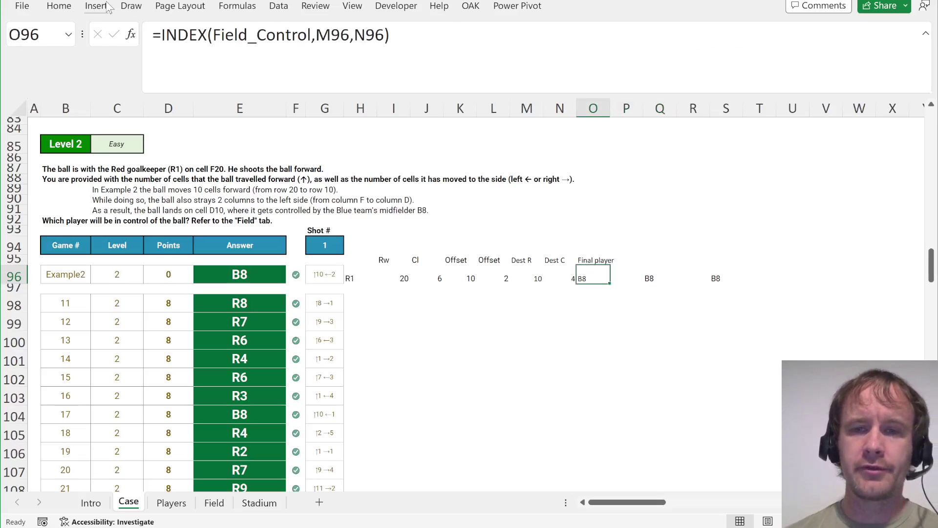
key(shift+Left)
key(shift+Left)
key(shift+Left)
key(shift+Left)
key(shift+Left)
key(shift+Left)
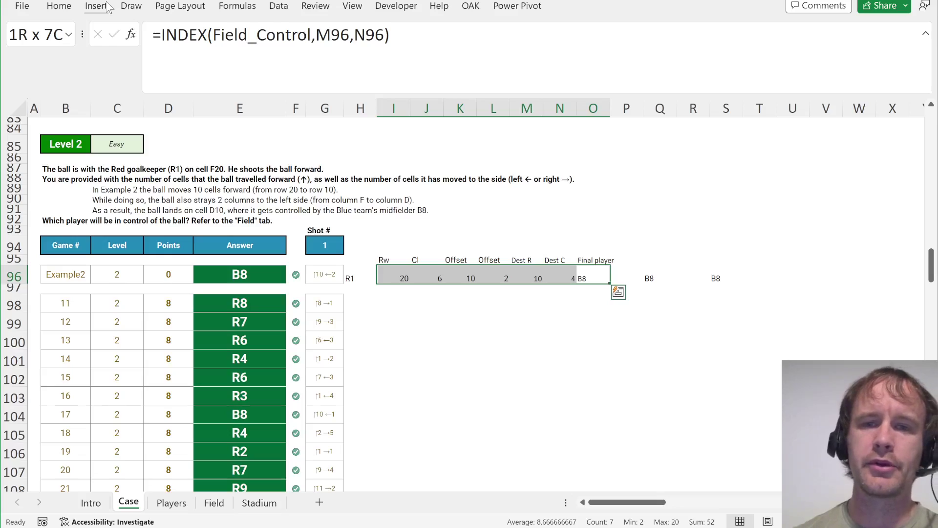
- Review the XLOOKUP formulas for the starting row in I96 and the starting column in J96
click(388, 275)
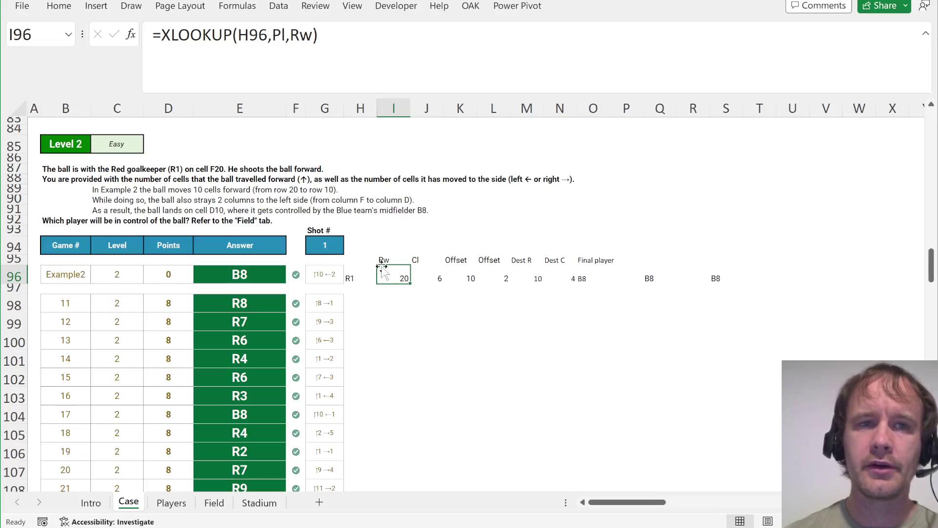
drag(158, 36, 383, 38)
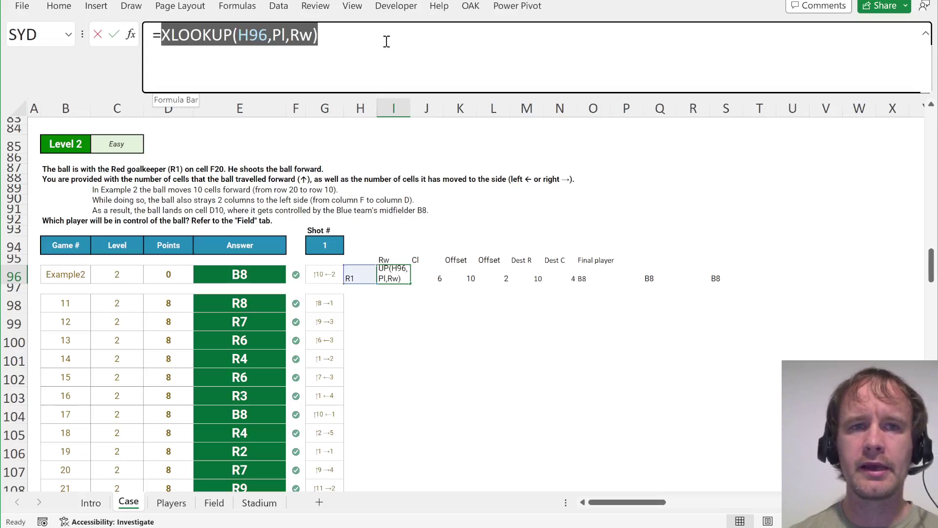
key(Escape)
key(Right)
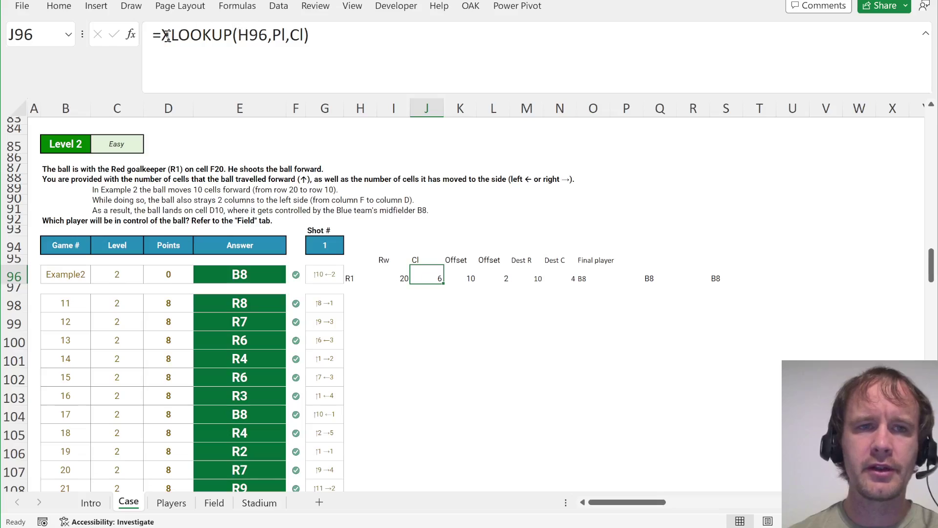
drag(161, 37, 373, 46)
key(Escape)
- Review the offset formula in K96 and the cells subtracted in the destination row formula in M96
key(Right)
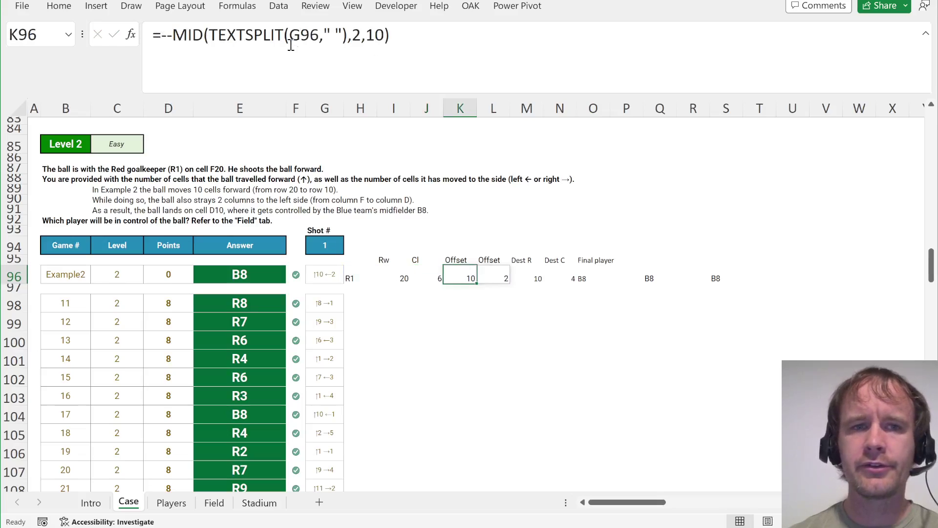
click(270, 43)
key(Escape)
key(Right)
key(Right)
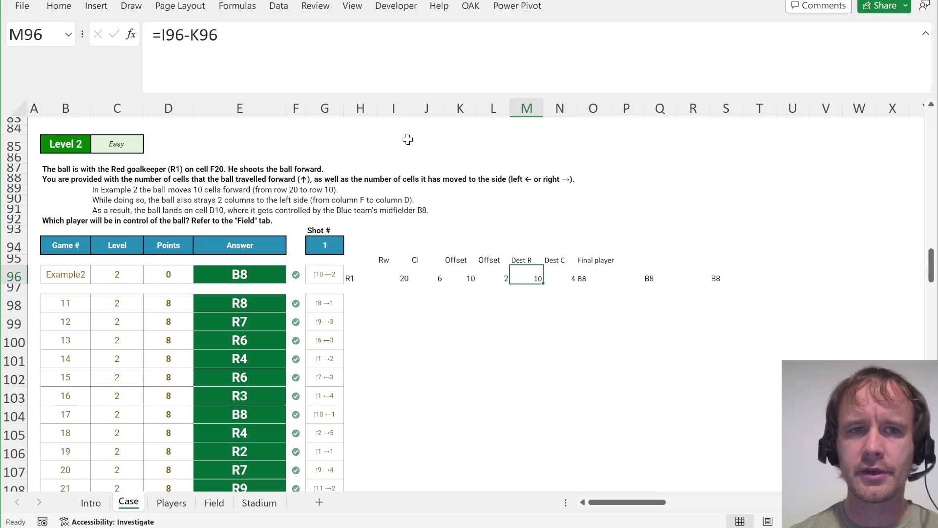
click(384, 58)
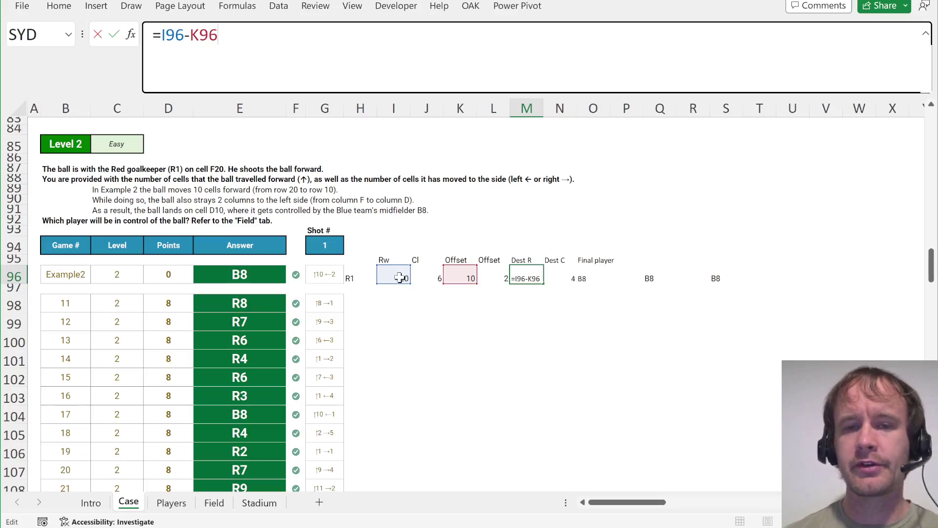
key(ctrl+Return)
- Show the full LET formula in S96 in a taller formula bar and examine its startPl variable
key(Right)
key(Right)
key(Right)
key(Right)
key(Right)
key(Right)
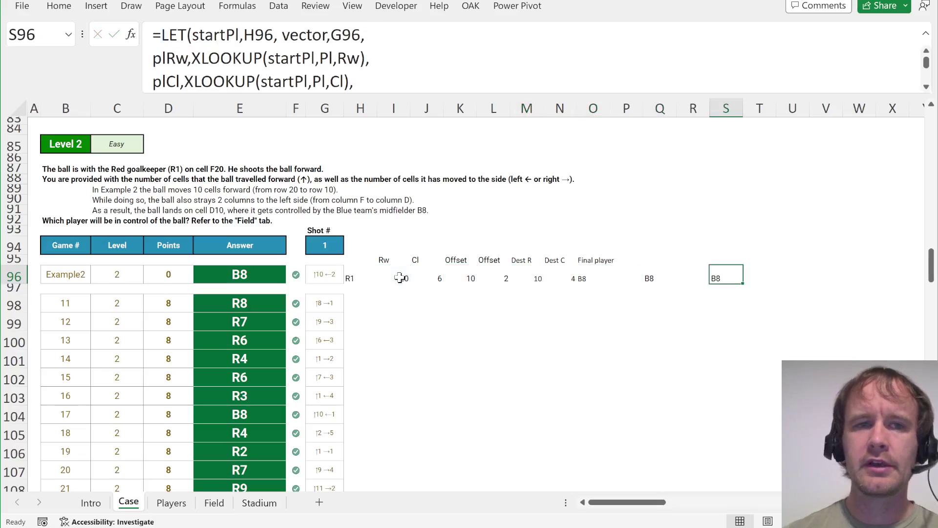
drag(447, 95, 454, 258)
click(218, 27)
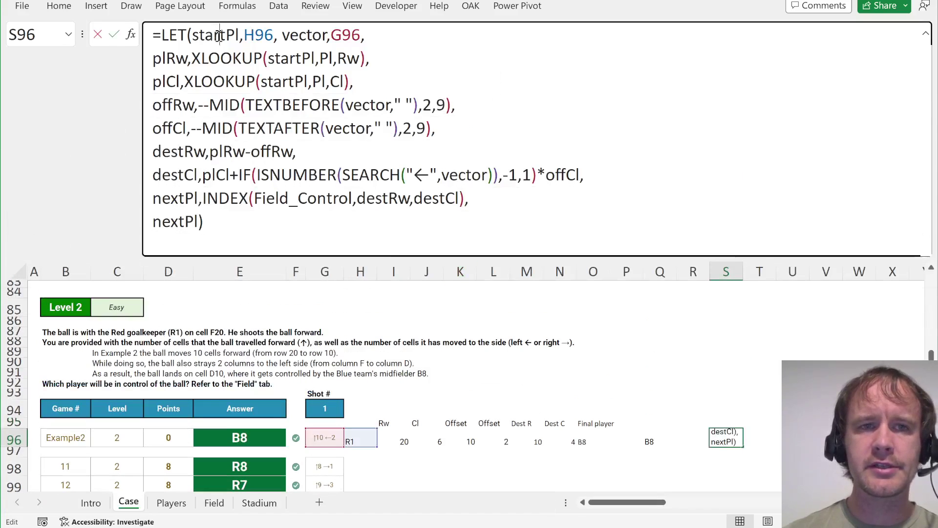
- Examine the startPl and vector definitions in S96's LET formula, including their source cells H96 and G96
double_click(218, 33)
double_click(258, 33)
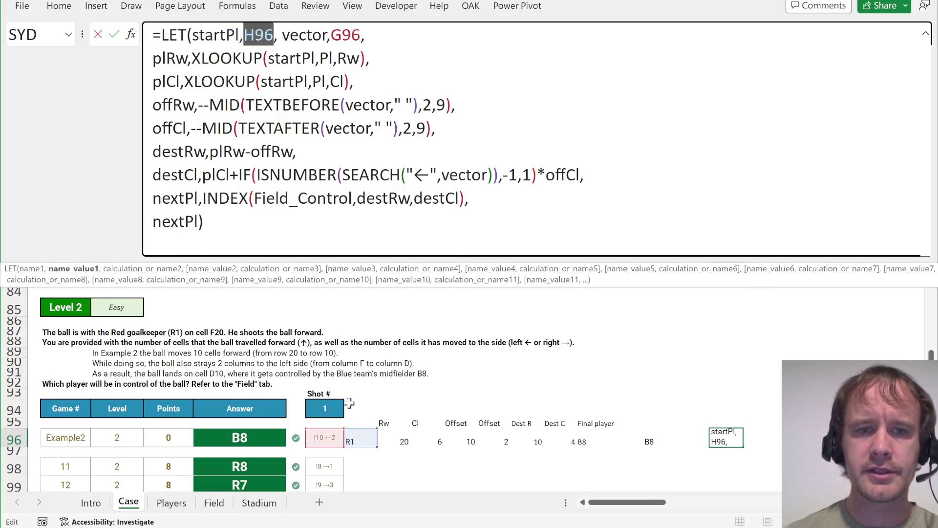
click(337, 35)
double_click(338, 37)
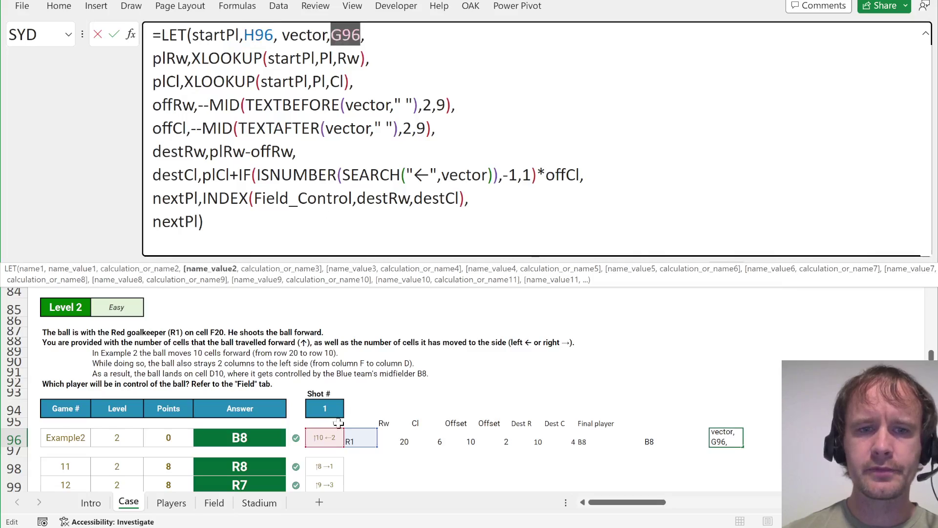
- Examine the plRw variable, its XLOOKUP arguments startPl, Pl and Rw, and the H96 reference behind startPl
double_click(169, 59)
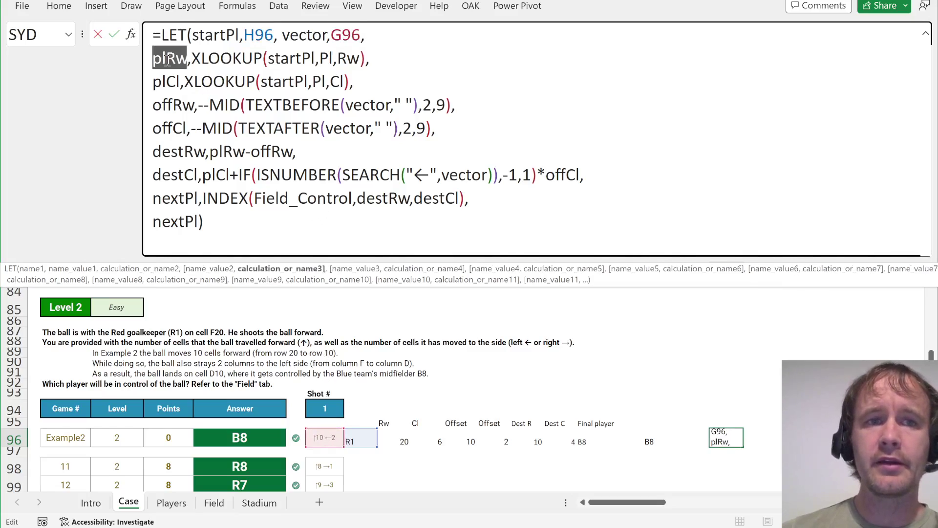
double_click(290, 59)
double_click(326, 59)
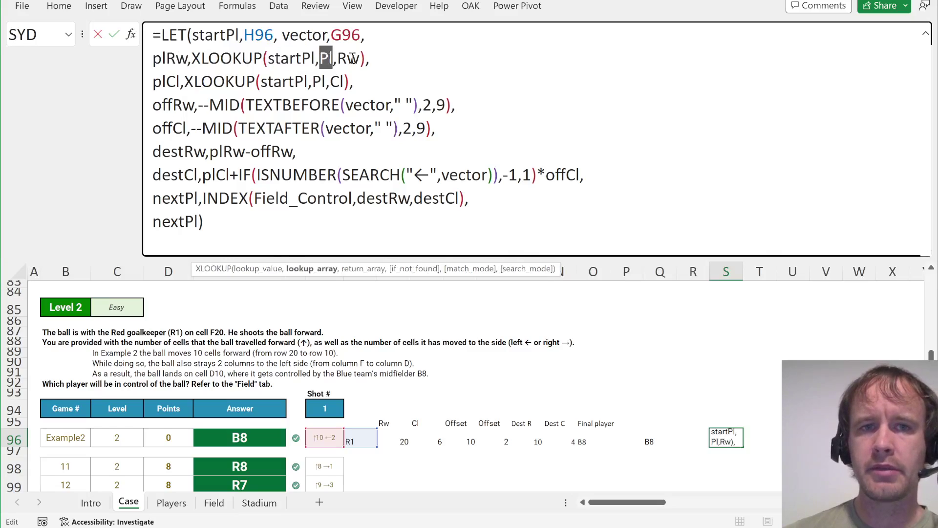
double_click(350, 58)
drag(193, 58, 371, 59)
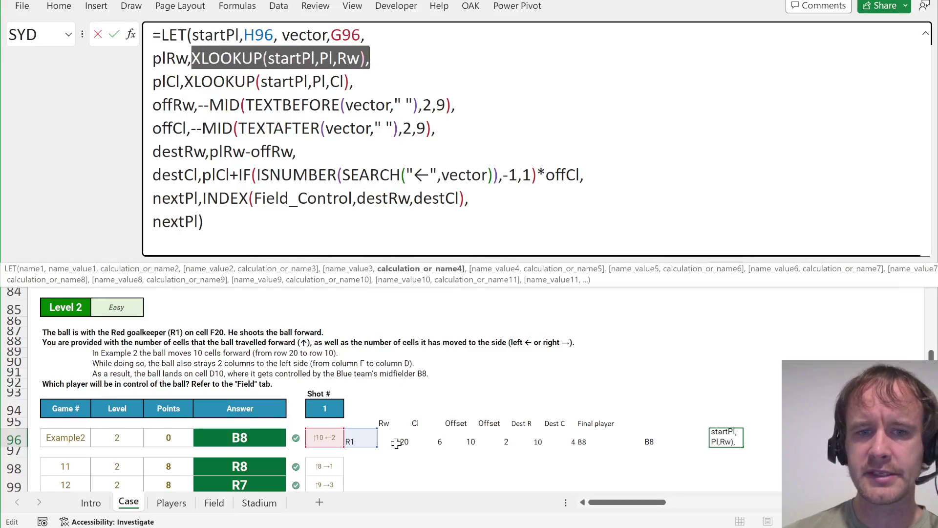
double_click(295, 58)
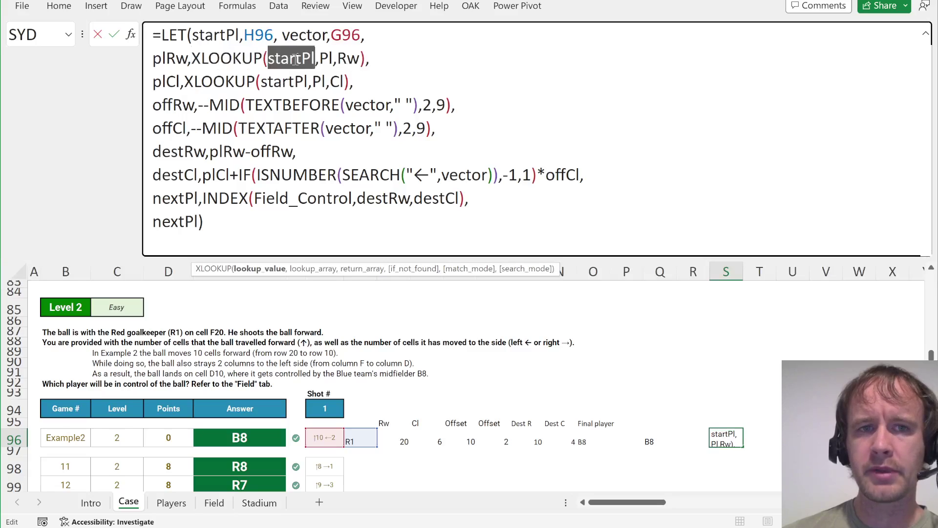
click(269, 40)
double_click(254, 37)
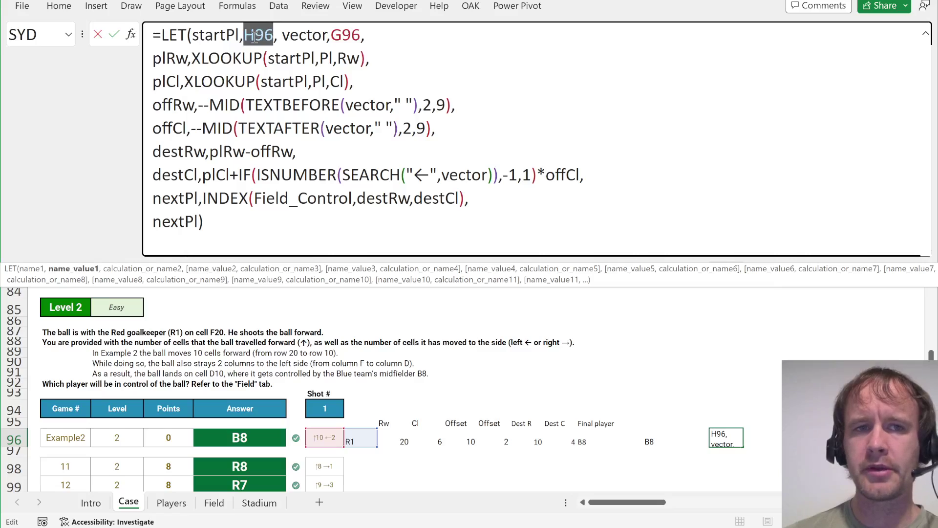
- Examine the plCl variable and the TEXTBEFORE and TEXTAFTER expressions of offRw and offCl
double_click(163, 82)
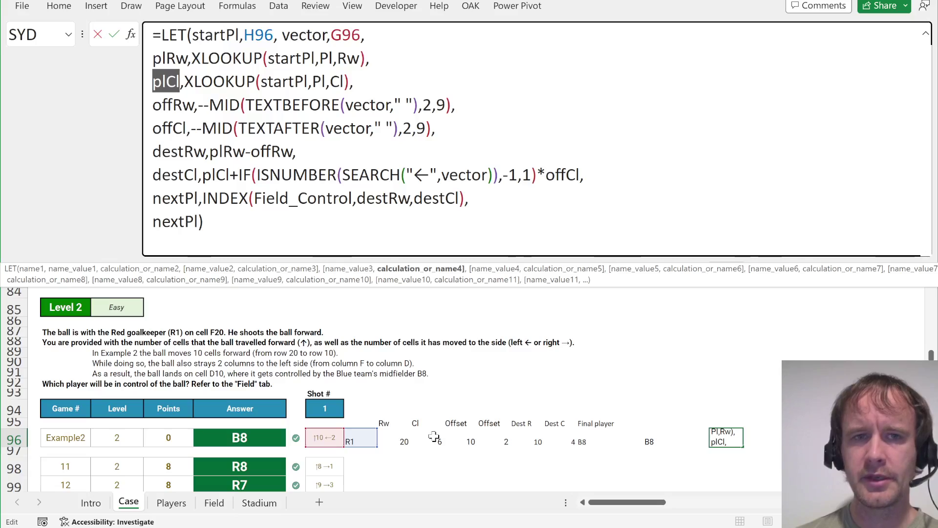
click(248, 105)
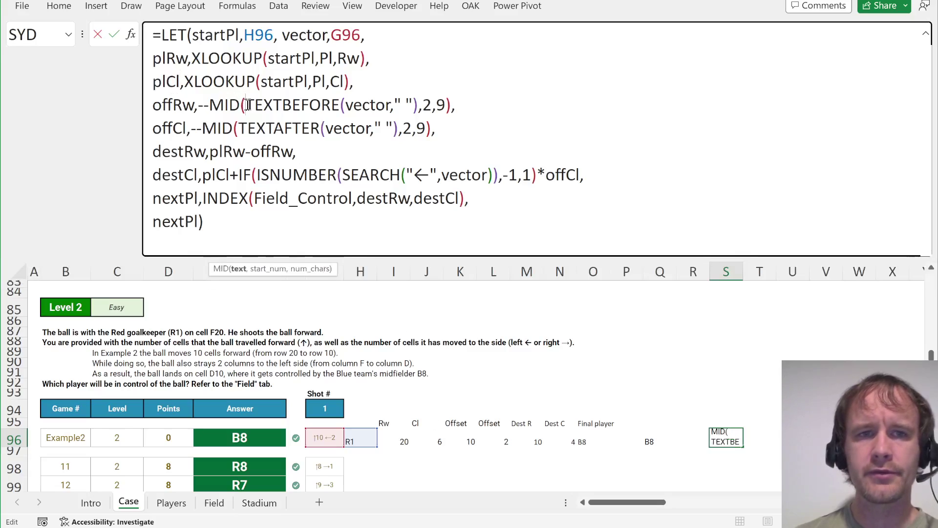
click(265, 125)
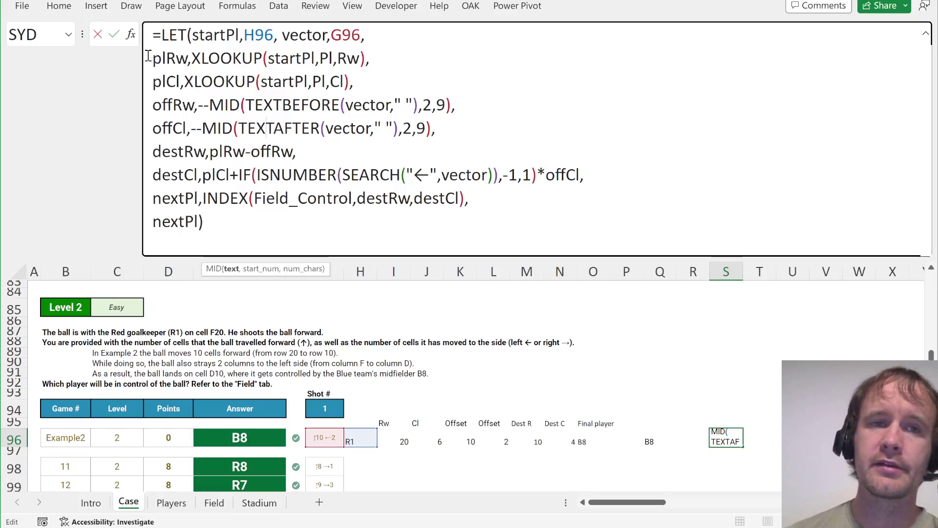
- Highlight the LET variable names in turn, from plRw and plCl through offRw and offCl to destRw and destCl
double_click(180, 63)
double_click(174, 83)
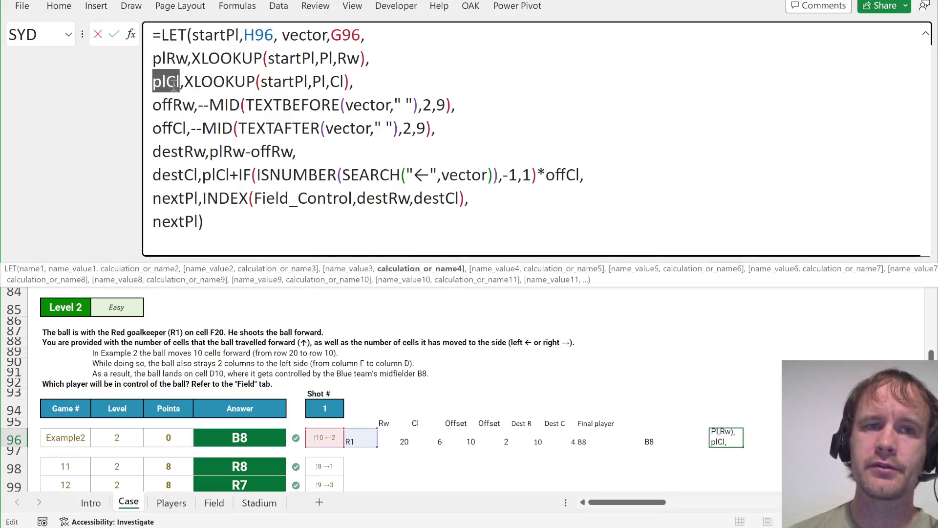
double_click(174, 103)
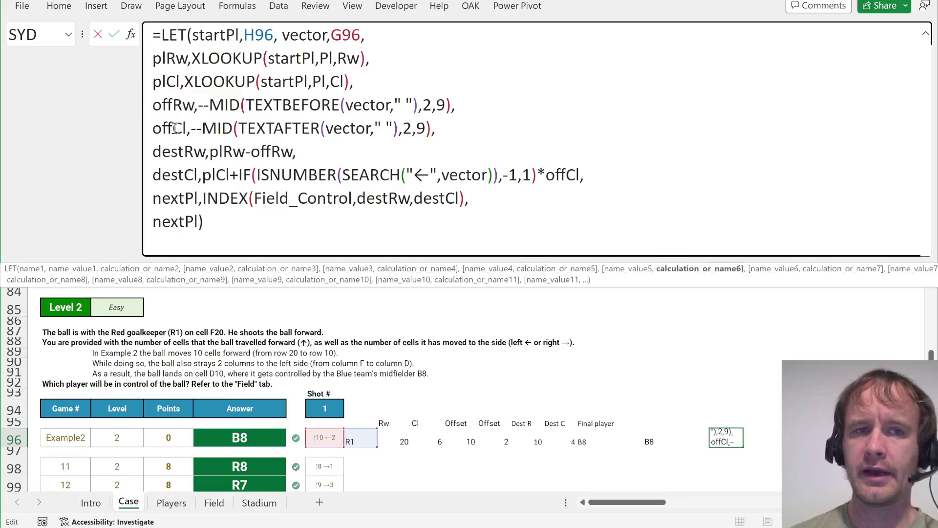
double_click(174, 127)
double_click(181, 152)
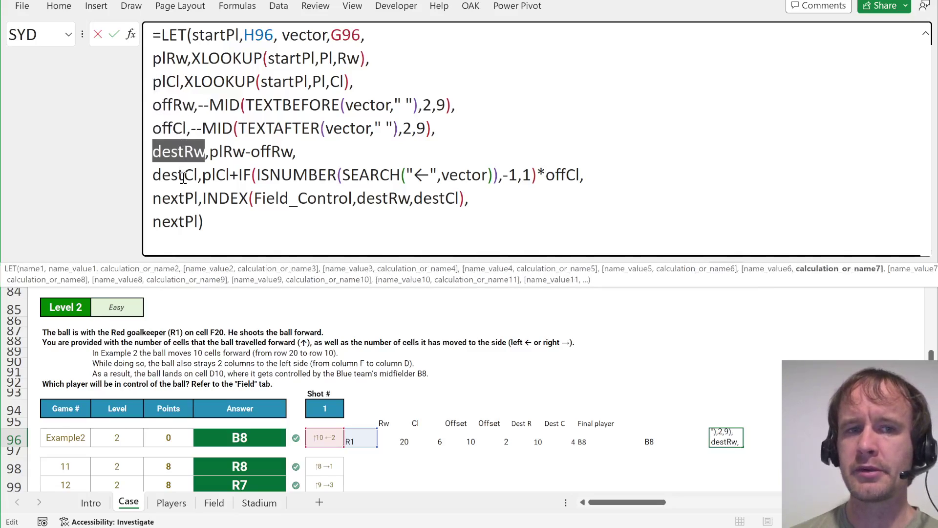
double_click(183, 176)
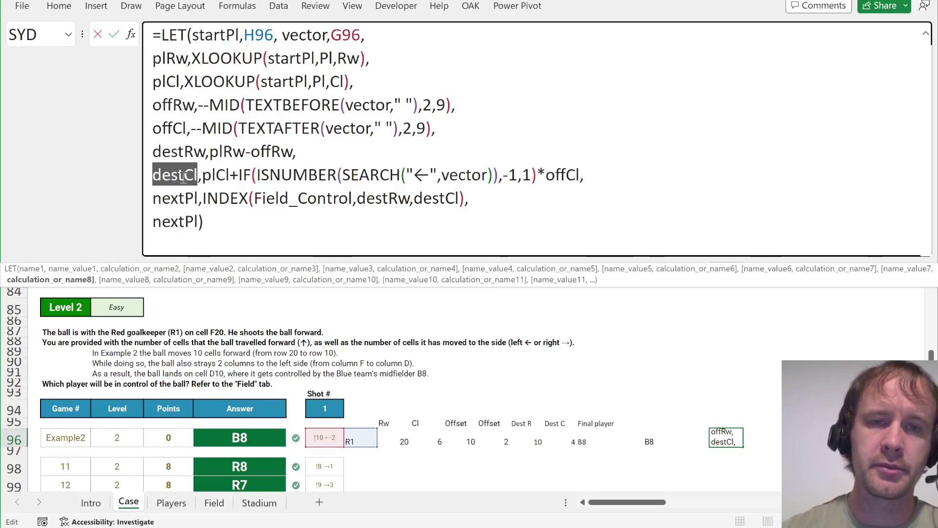
- Trace the order of the LET variables from plRw down to nextPl, and review the formula as a whole without changing it
click(171, 62)
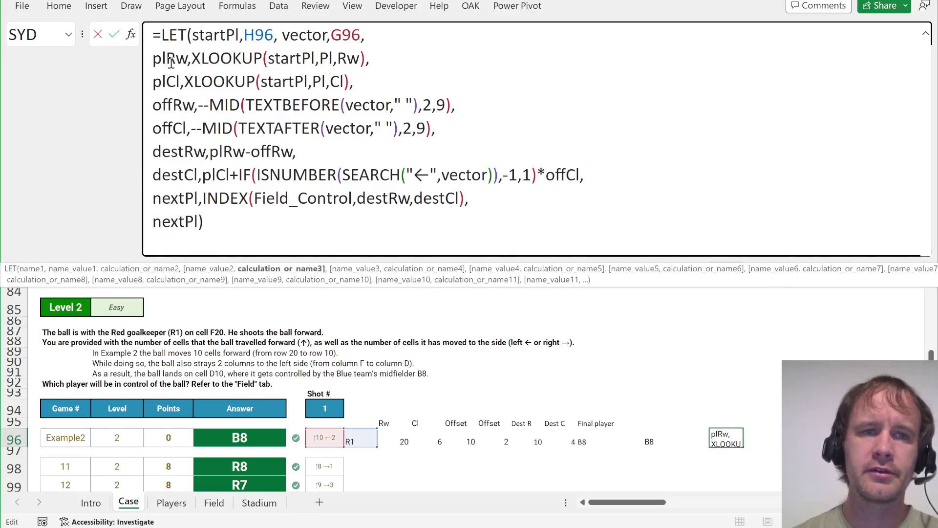
click(170, 81)
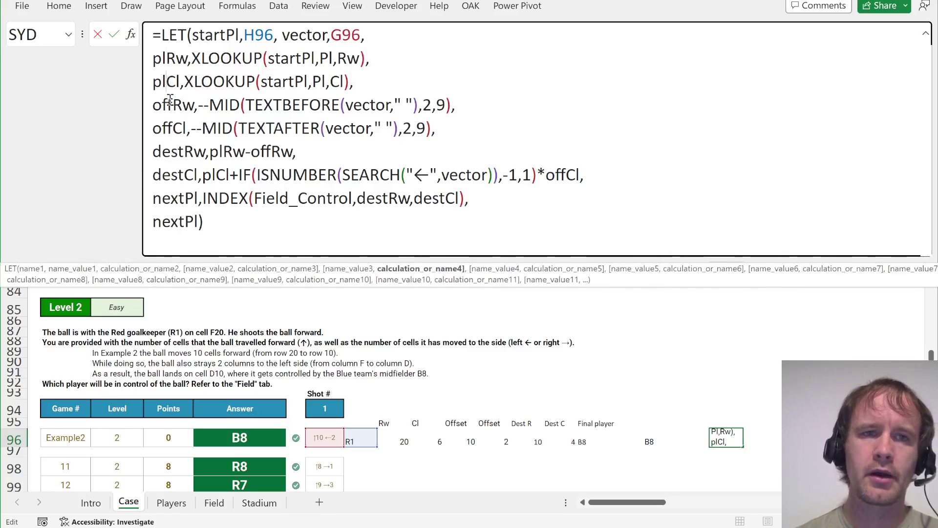
click(170, 100)
click(173, 128)
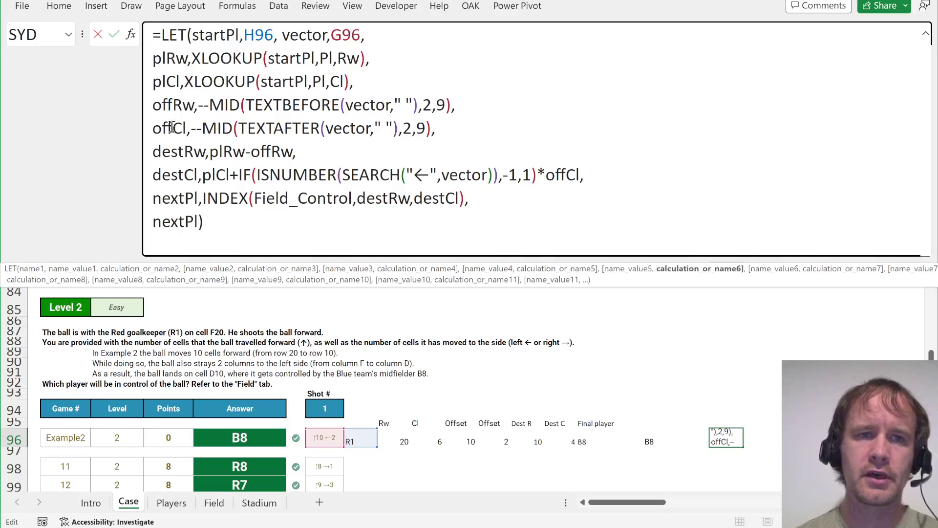
click(179, 151)
click(184, 175)
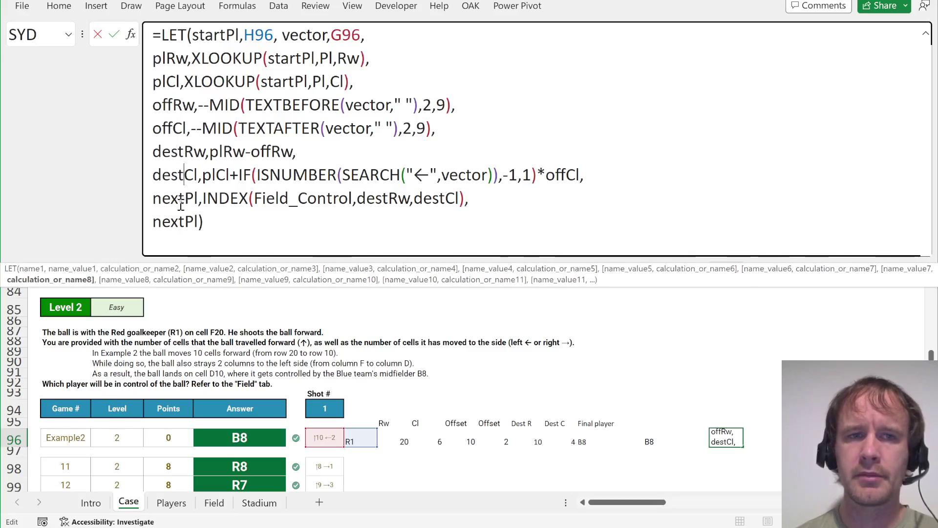
click(179, 199)
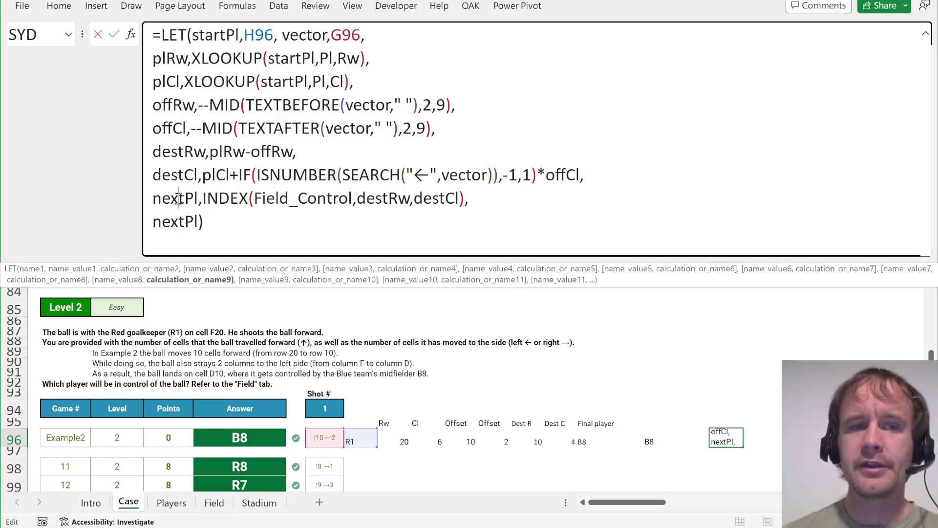
key(Escape)
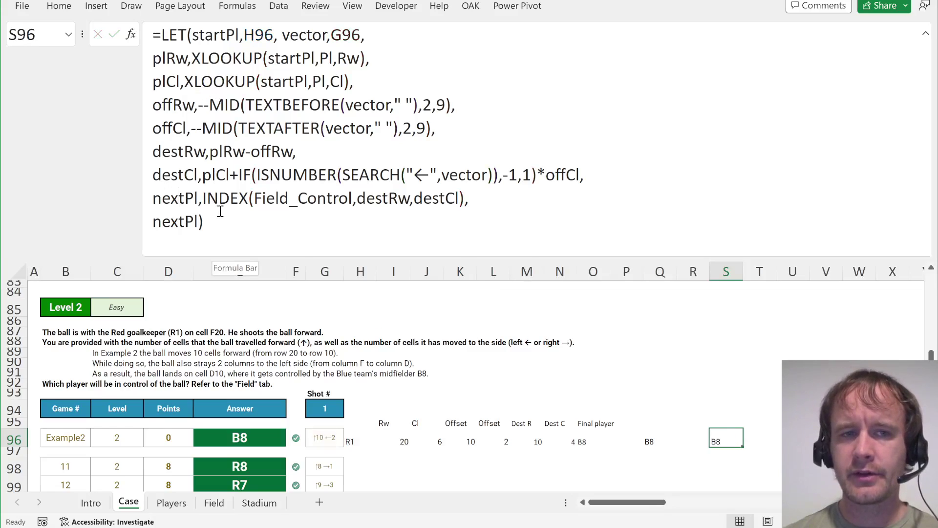
drag(217, 209, 129, 11)
key(Escape)
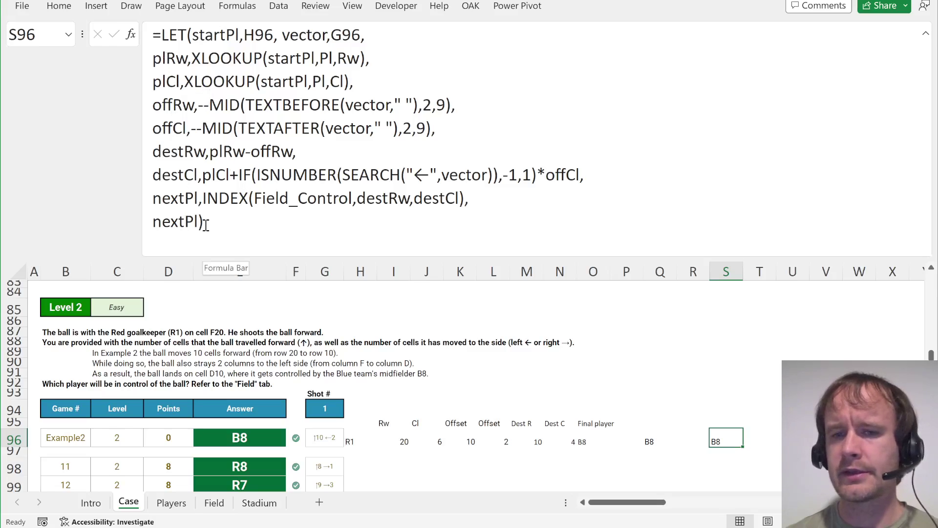
- Replace the final nextPl argument of the LET formula in S96 with destCl
double_click(175, 223)
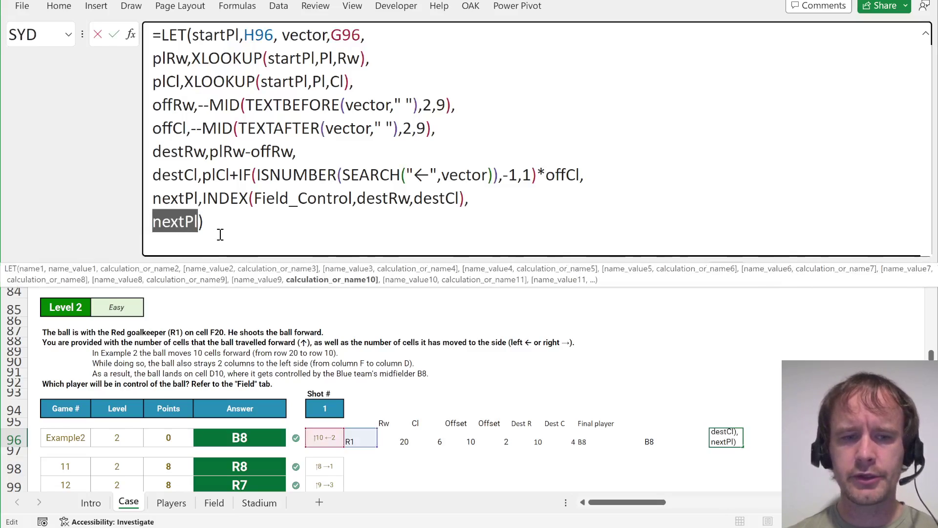
text(dest)
key(Tab)
key(Return)
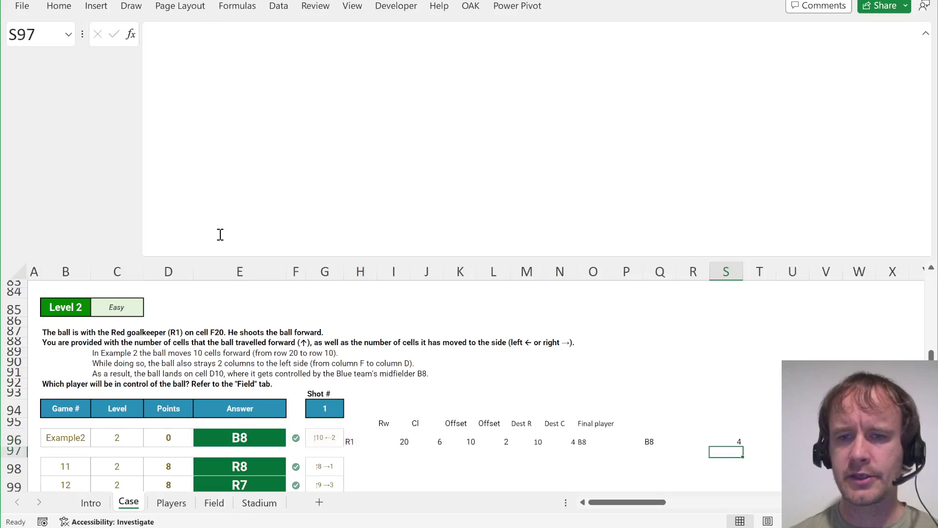
- Make the LET formula in S96 return destRw as its final argument
key(Up)
click(191, 226)
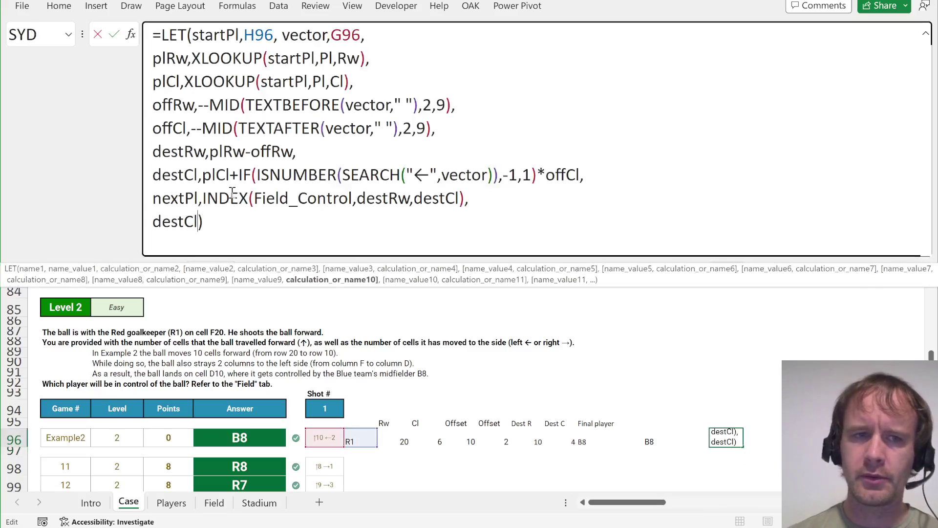
key(BackSpace)
key(BackSpace)
text(rw)
key(Return)
key(Up)
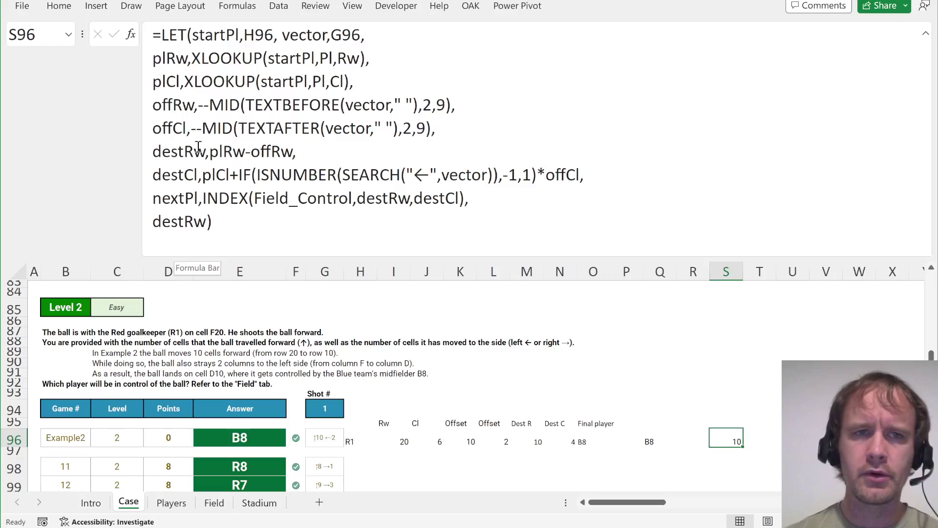
- Make the LET formula in S96 return offRw as its final argument
click(180, 225)
double_click(180, 224)
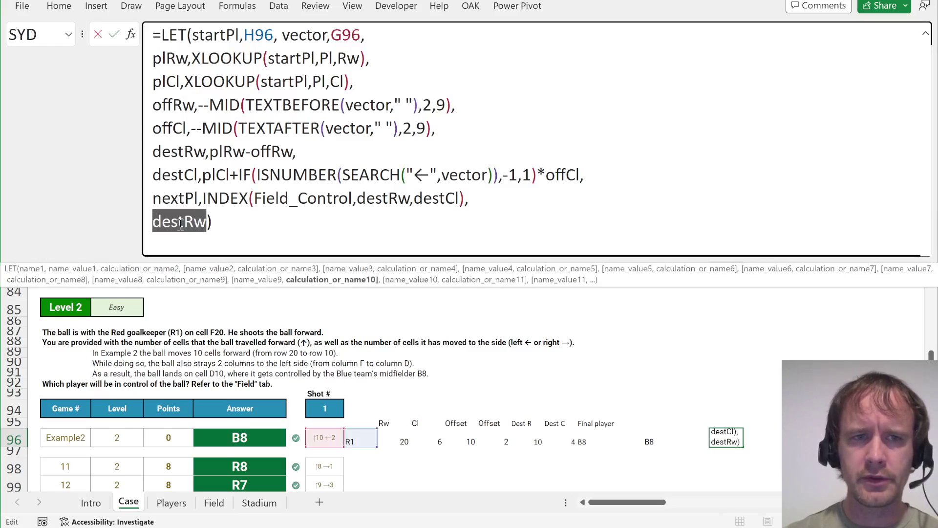
text(off)
key(Down)
key(Tab)
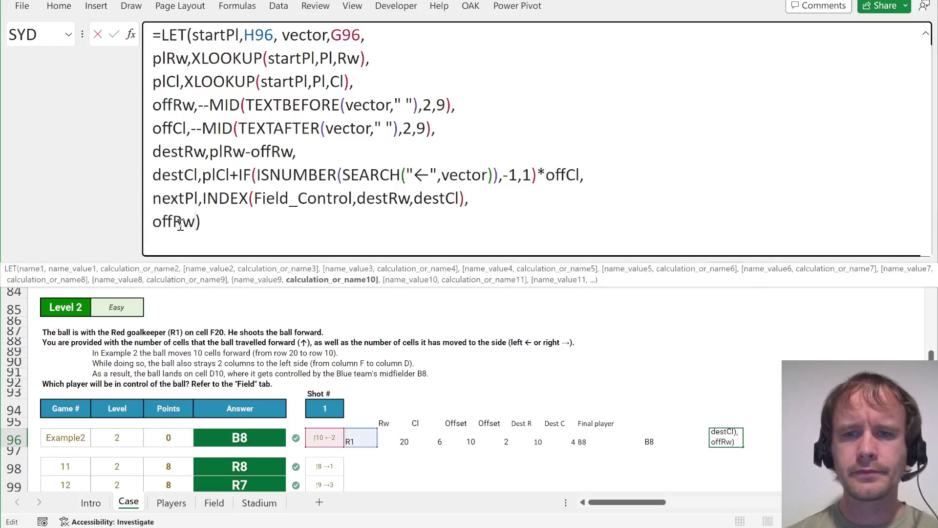
key(Return)
key(Up)
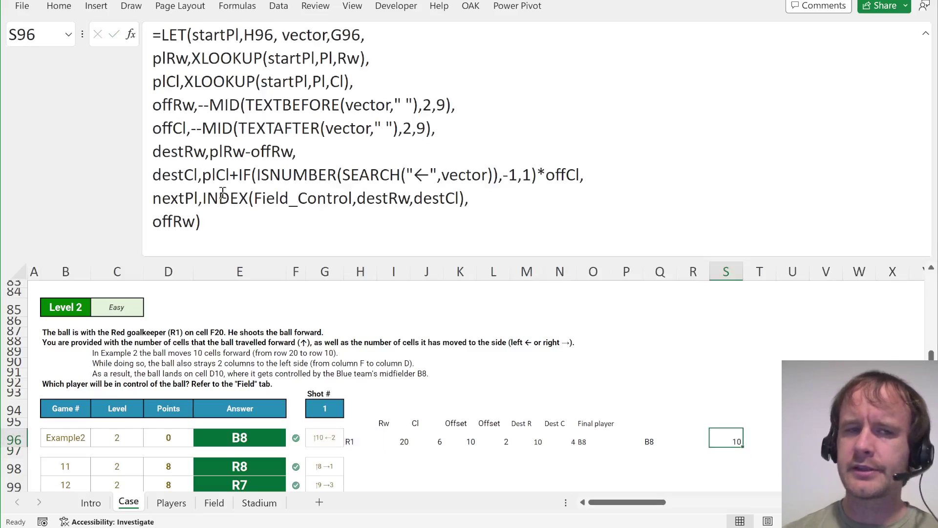
- Examine the offRw expression in S96, and compare it with the helper formulas in O96, M96 and L96
drag(209, 103, 437, 100)
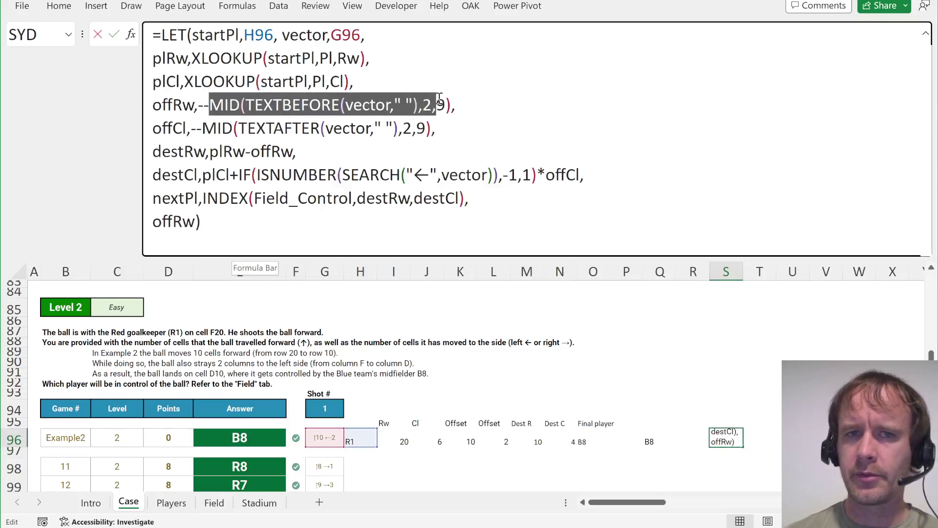
key(Escape)
key(Left)
key(Left)
key(Left)
key(Left)
key(Left)
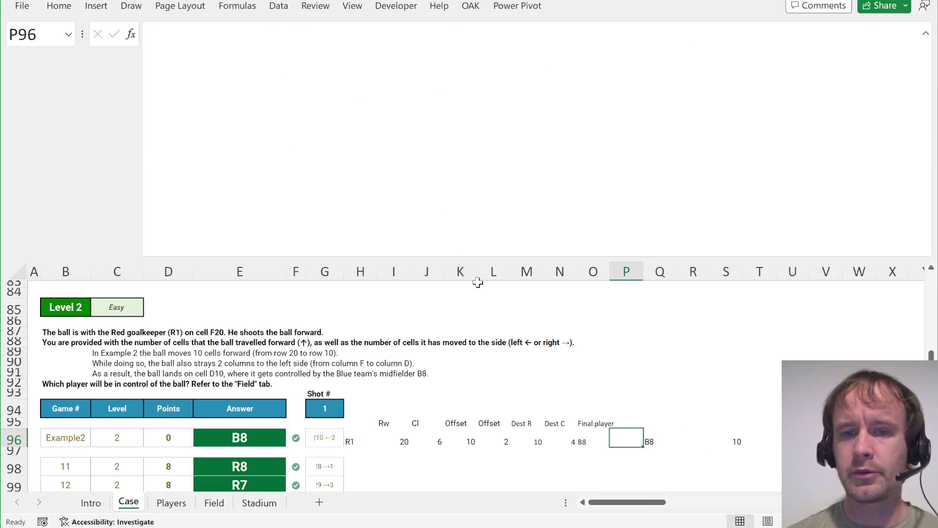
key(Right)
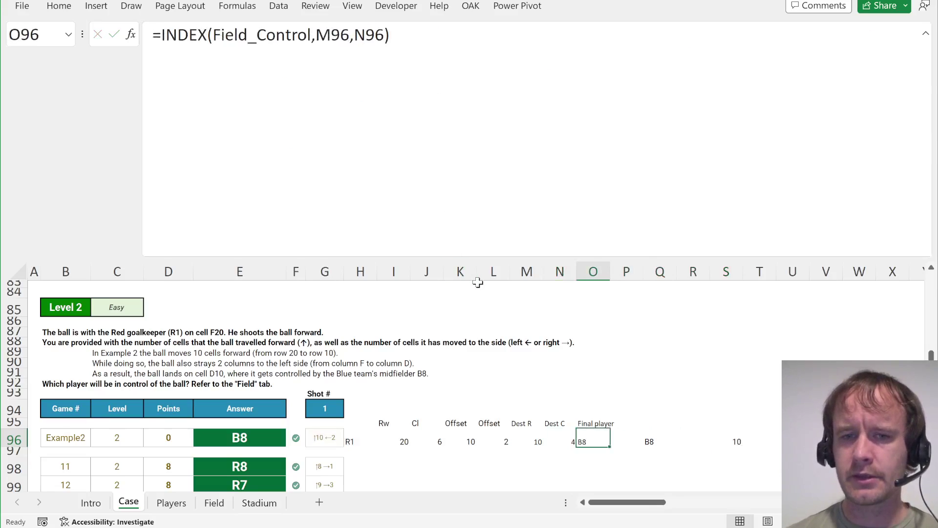
key(F2)
key(Escape)
key(Left)
key(Left)
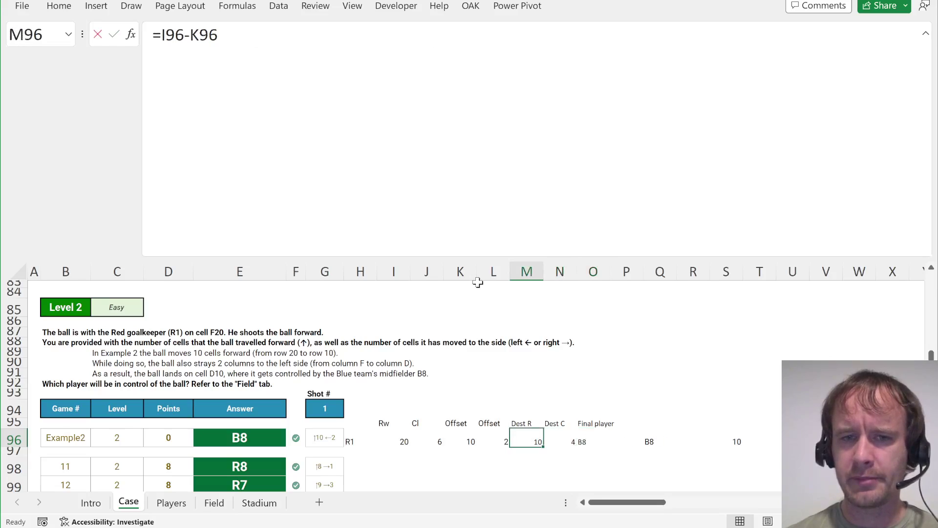
key(F2)
key(Escape)
key(Left)
key(F2)
key(Escape)
key(Right)
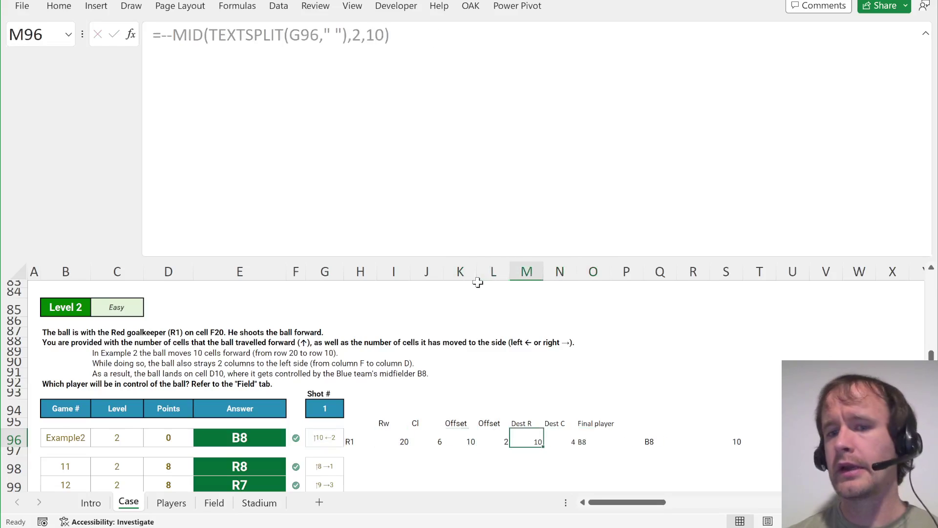
- Return to S96 and review the complete LET formula ending in offRw, leaving it unedited
key(Right)
key(Right)
key(Right)
key(Right)
key(Right)
key(Right)
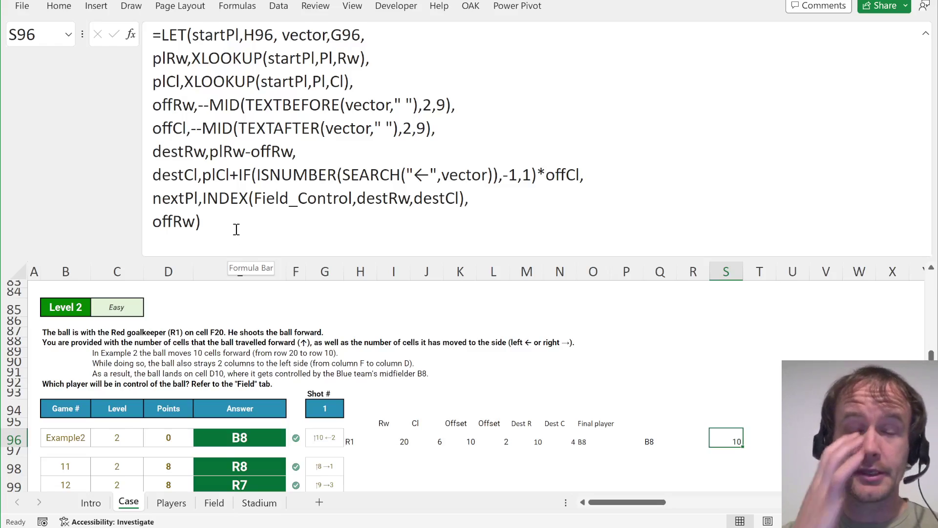
drag(215, 230, 152, 33)
key(Escape)
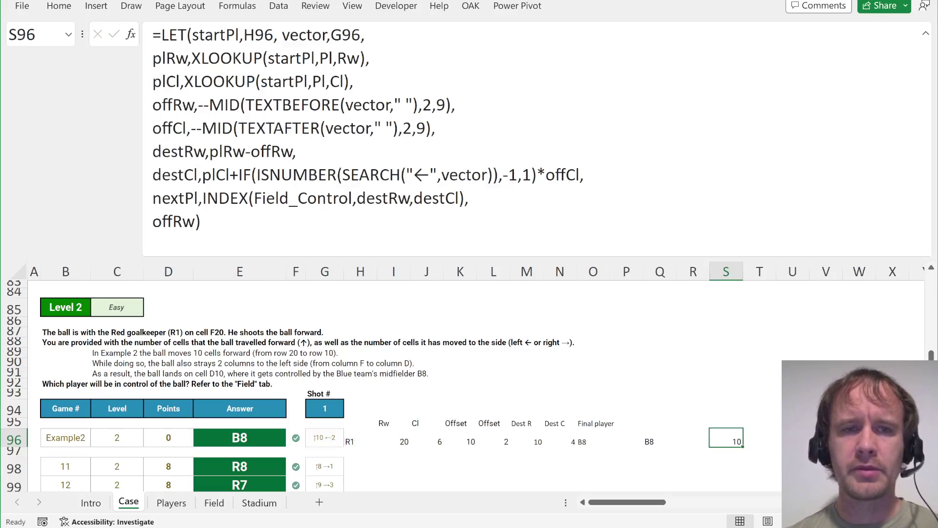
- Copy the LET formula from S96 into S98
key(ctrl+c)
key(Down)
key(Down)
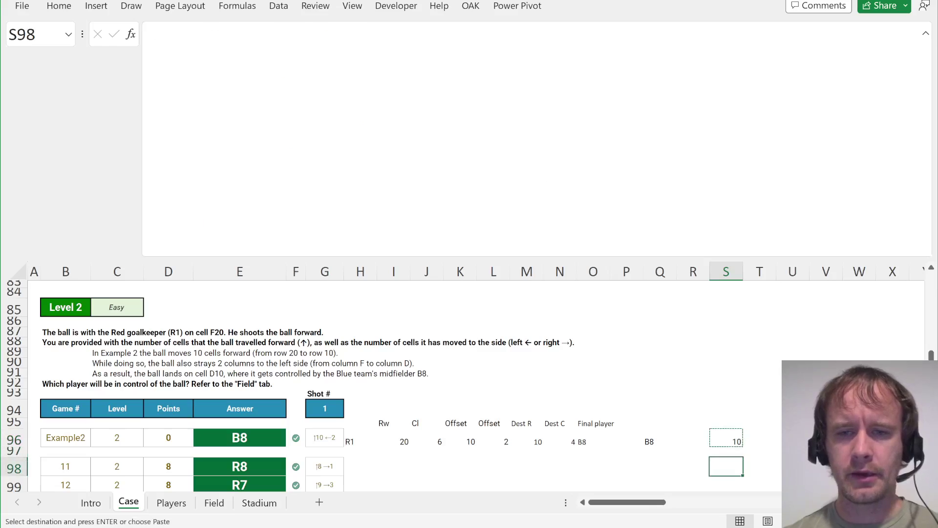
key(ctrl+v)
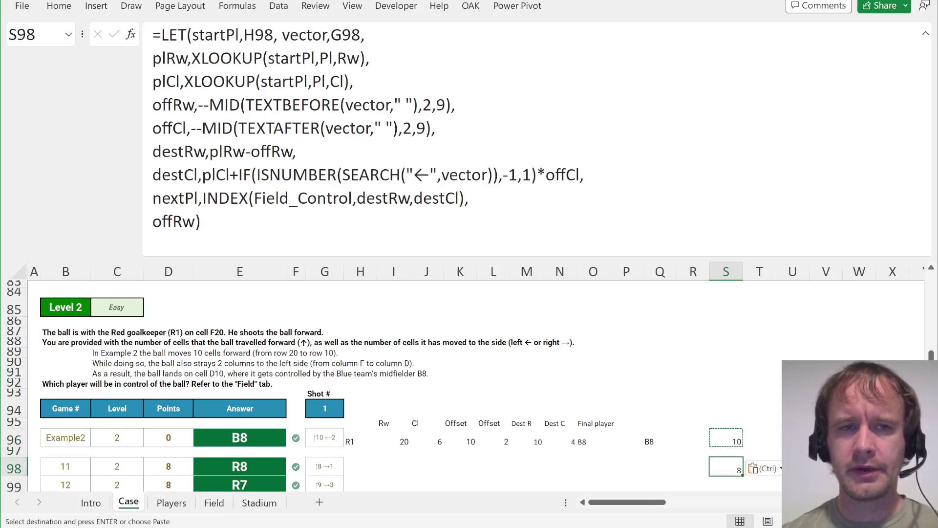
click(222, 208)
key(ctrl+a)
key(Delete)
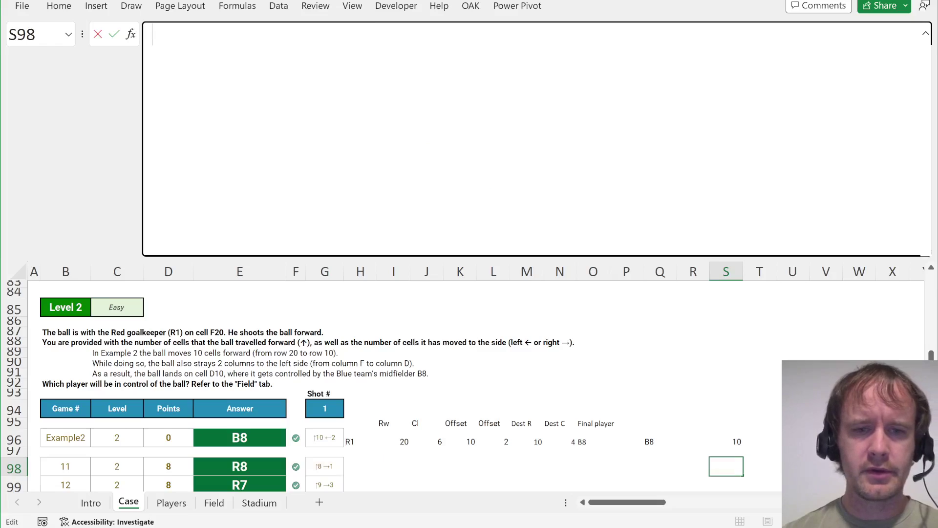
key(Escape)
key(Left)
key(Left)
key(Right)
key(Right)
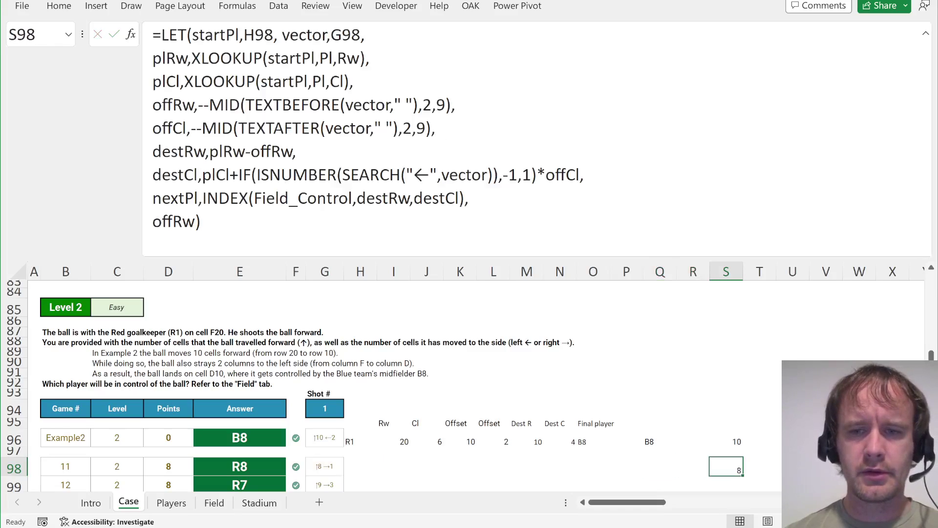
click(240, 29)
key(Escape)
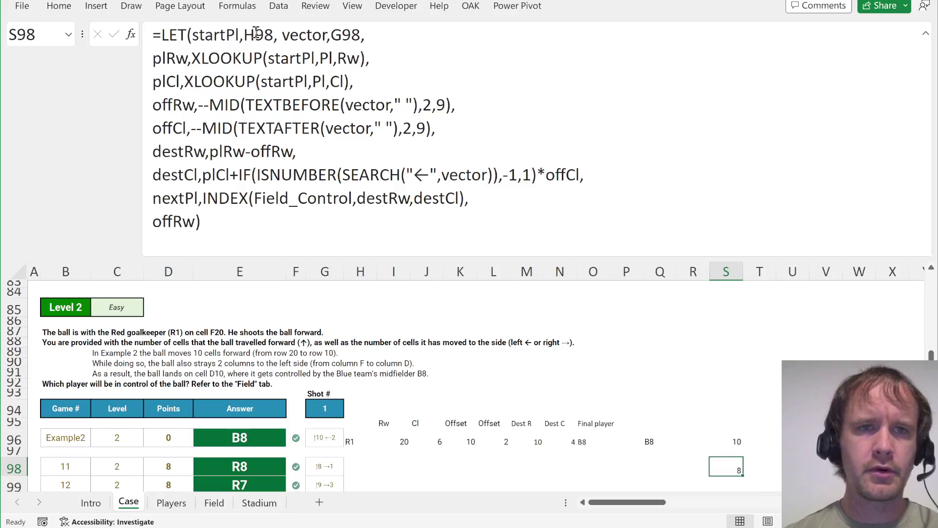
- Replace the H98 reference for startPl in the S98 formula with the text "R1"
double_click(256, 32)
text("R1")
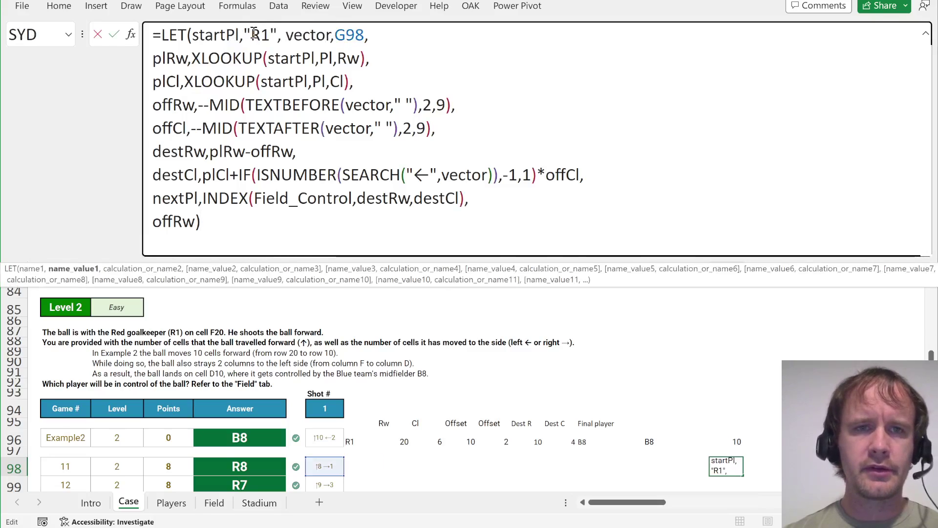
key(ctrl+Return)
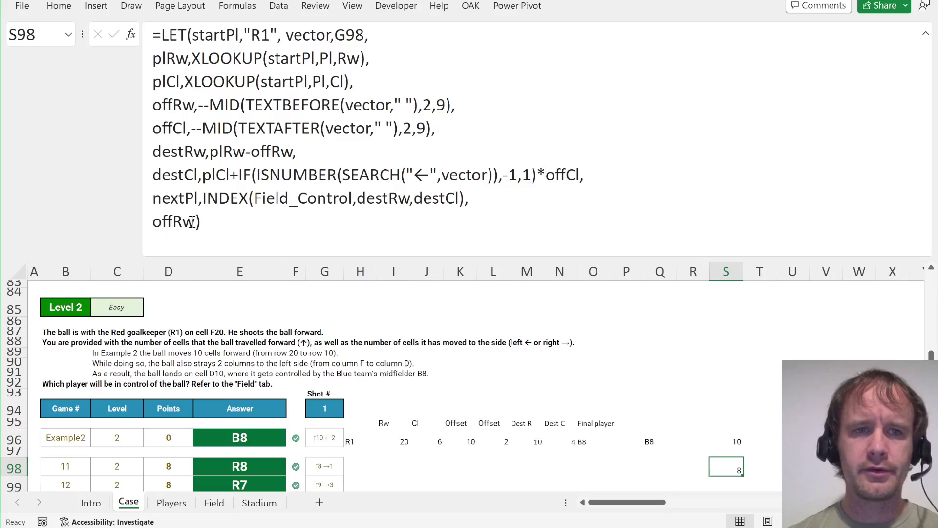
- Copy the full formula text of S98 and replace the formula in answer cell E98 with it
click(215, 221)
key(ctrl+a)
key(Escape)
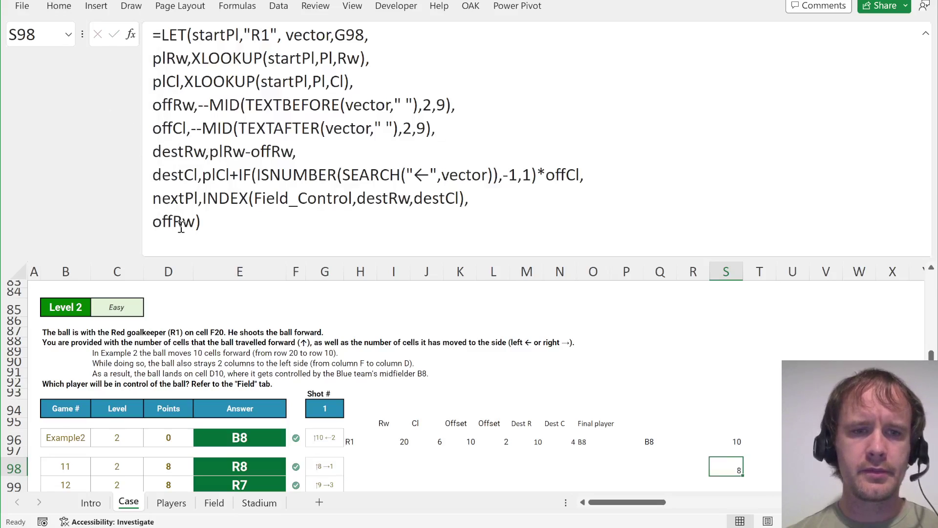
click(250, 467)
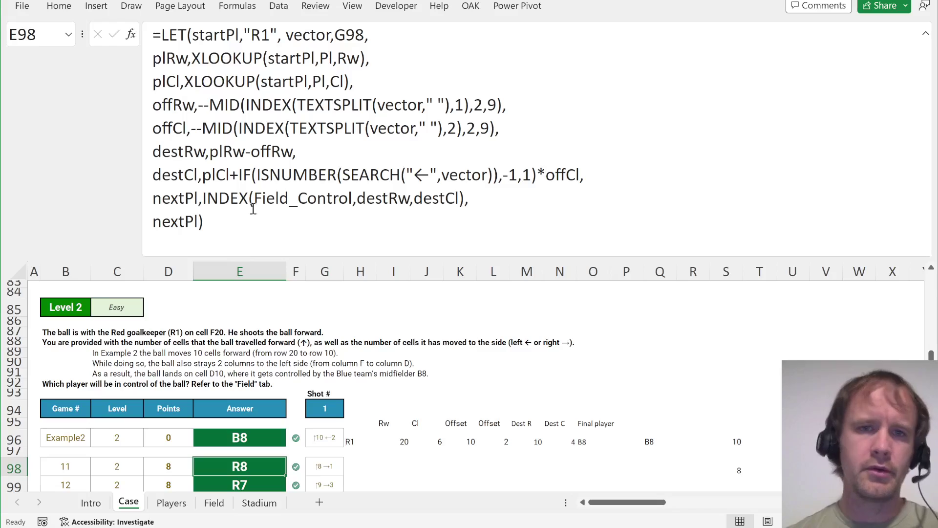
click(227, 212)
key(ctrl+a)
key(ctrl+v)
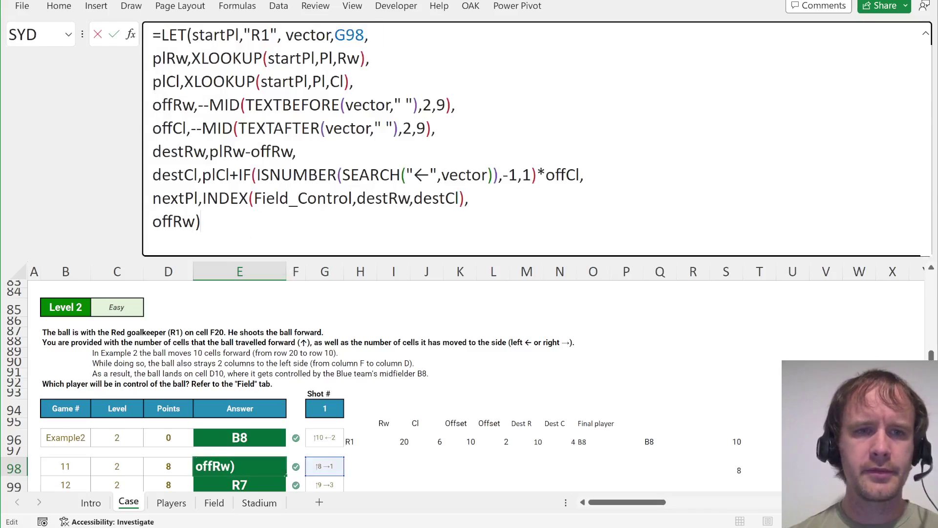
- Make the LET formula in E98 return nextPl as its final argument, without an extra opening parenthesis
double_click(166, 222)
text(nex)
key(Tab)
key(Return)
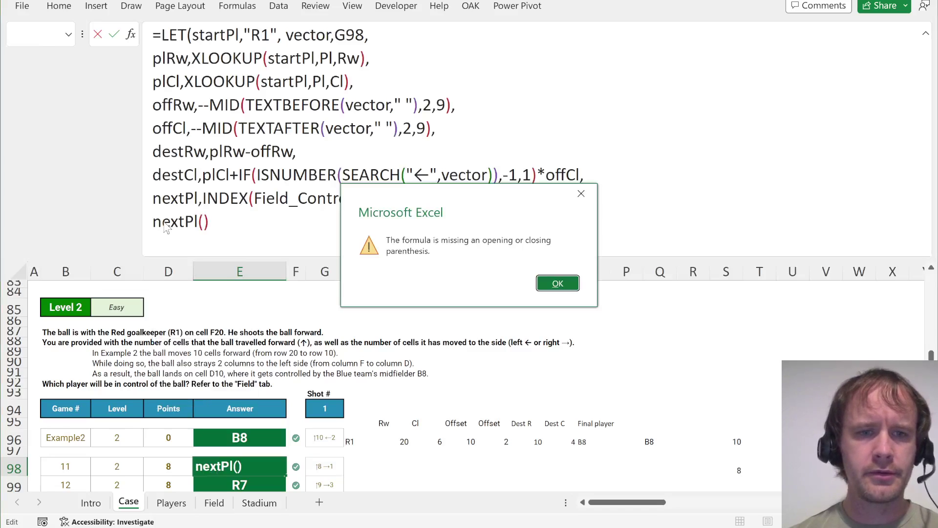
key(Return)
key(BackSpace)
key(Return)
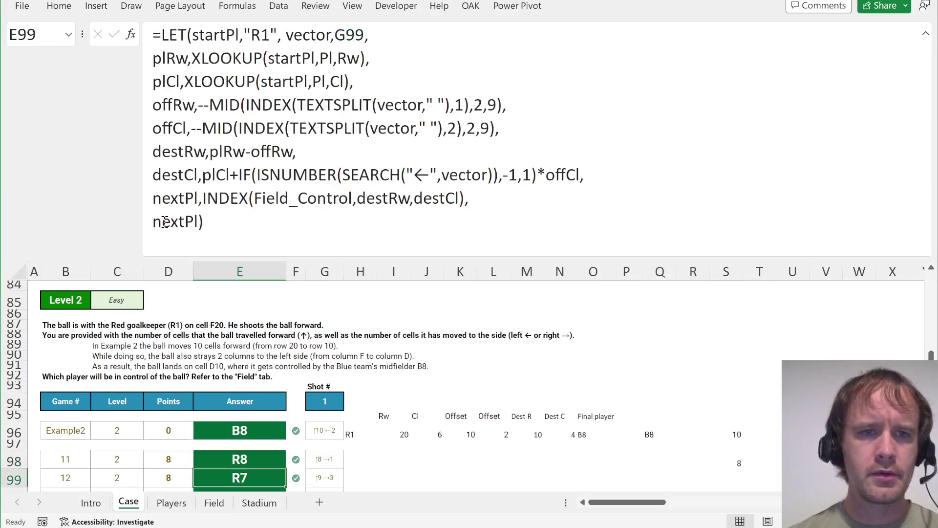
- Fill the revised formula from E98 down the Level 2 Answer column and check the filled cells
key(Up)
key(ctrl+Down)
key(ctrl+Up)
key(ctrl+Up)
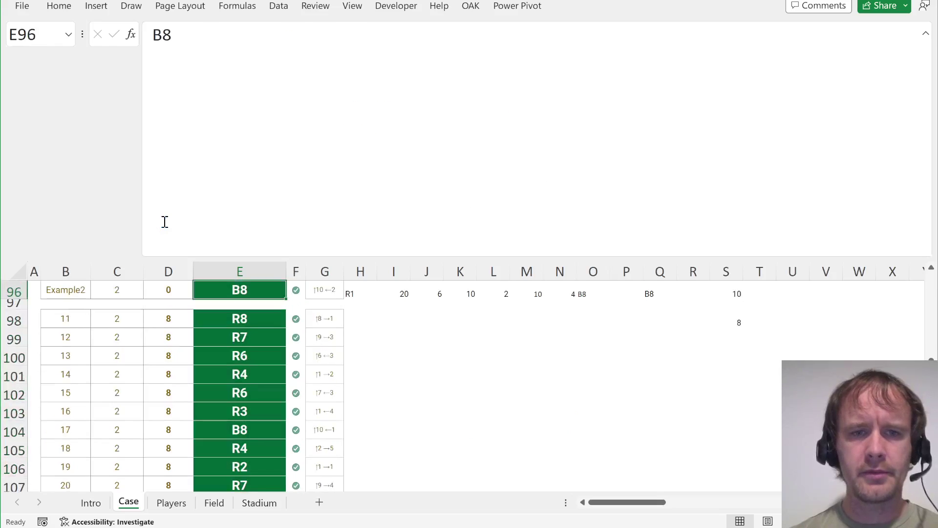
key(ctrl+Down)
key(Down)
key(Down)
key(Down)
key(Down)
key(Down)
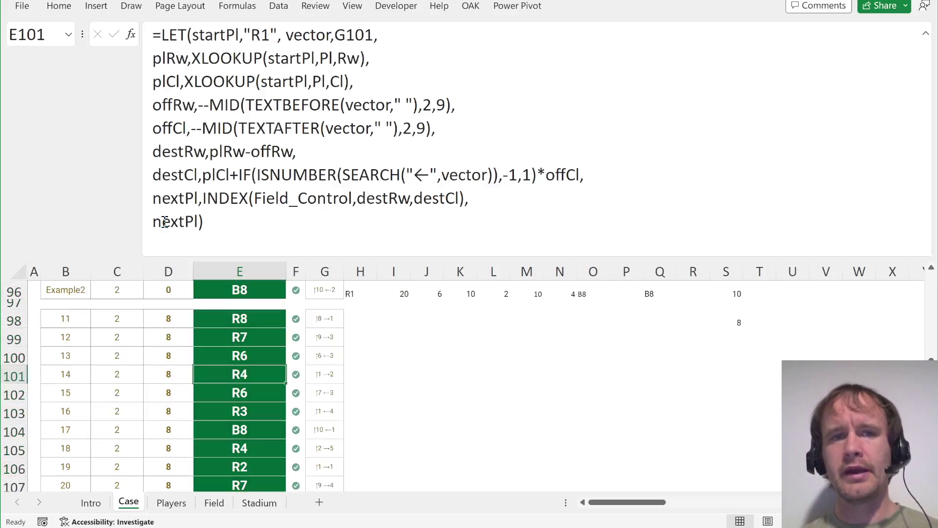
- Examine the complete LET formula in E103, leaving it unedited, and look back up through the Level 2 answers
click(207, 221)
key(ctrl+a)
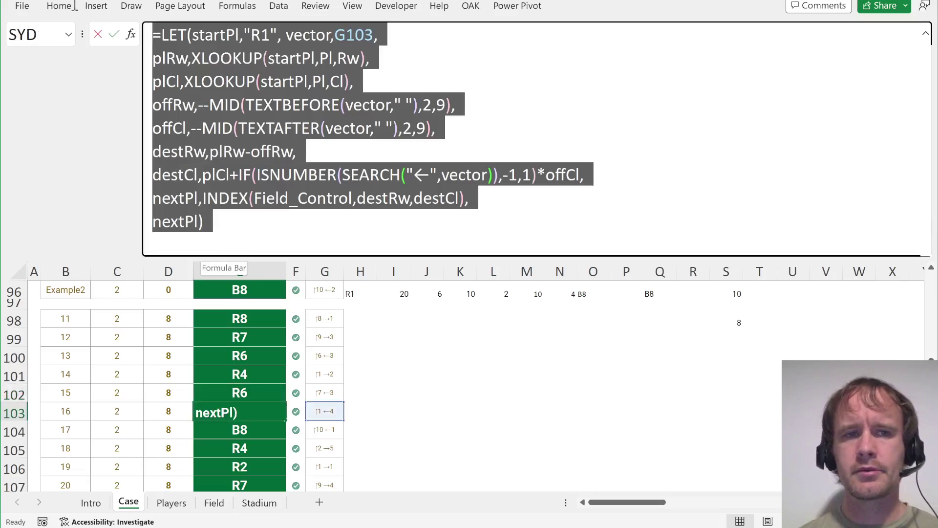
key(Escape)
key(Up)
key(Up)
key(Up)
key(Up)
key(Up)
key(Up)
key(Up)
key(Up)
key(Up)
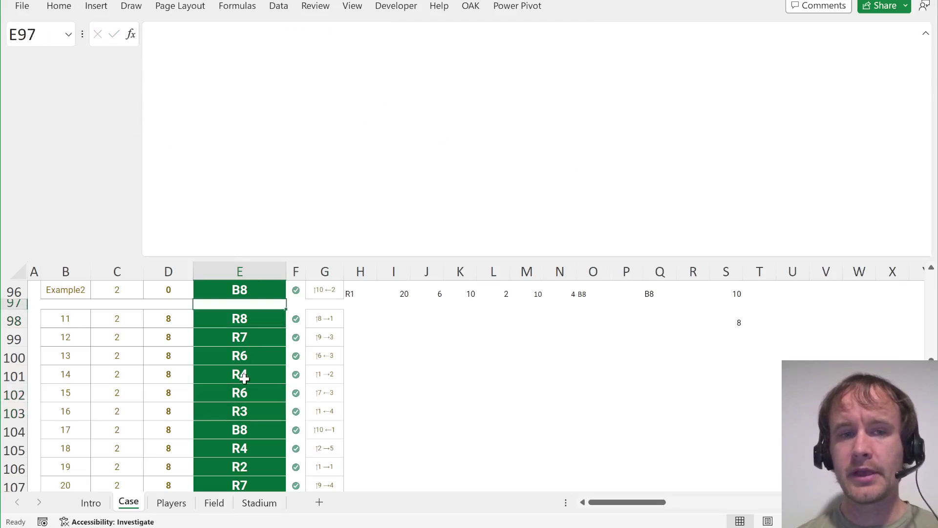
- Go to S98 and examine the startPl and vector inputs and the calculation lines of its LET formula
key(Down)
key(Right)
key(Right)
key(Down)
key(Down)
key(Down)
key(ctrl+Right)
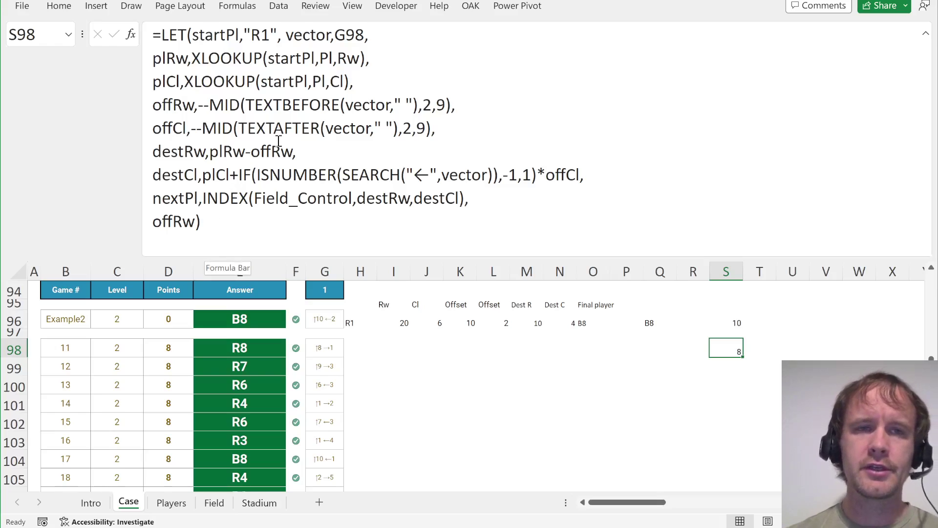
double_click(215, 38)
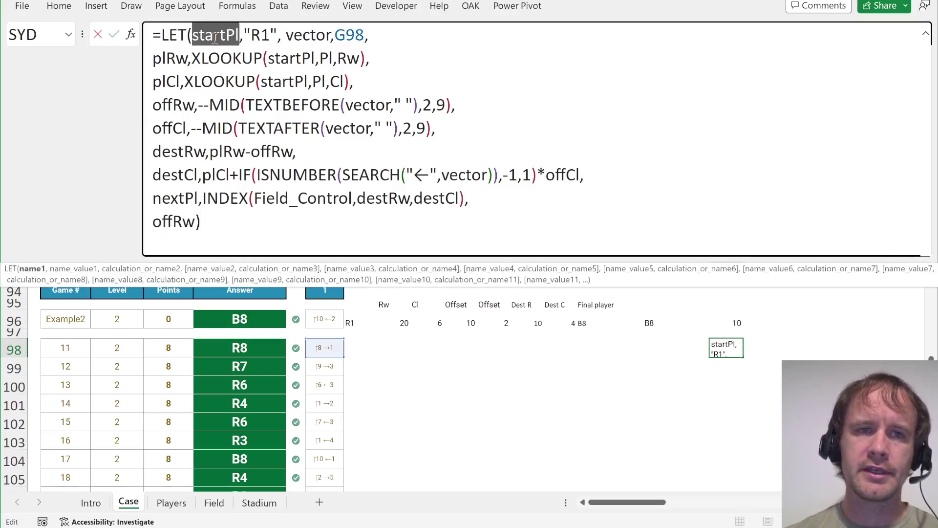
double_click(313, 37)
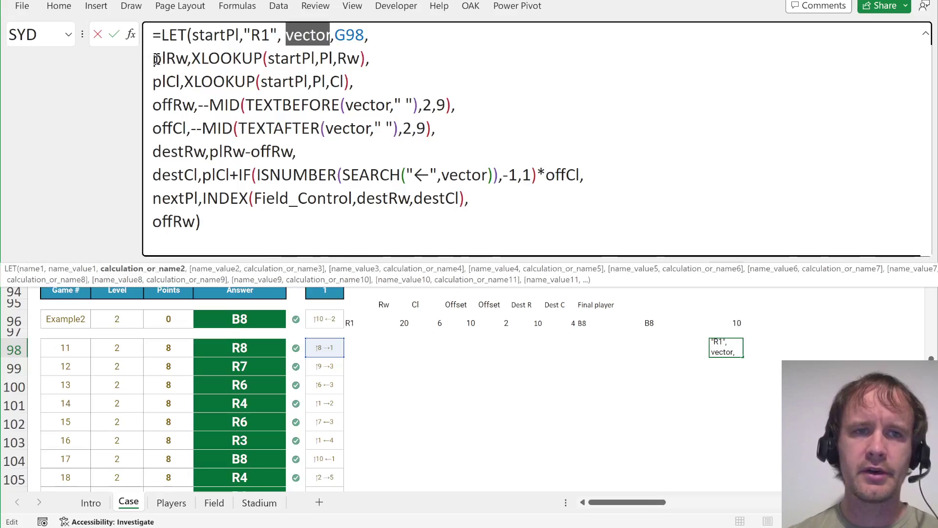
drag(152, 59, 168, 221)
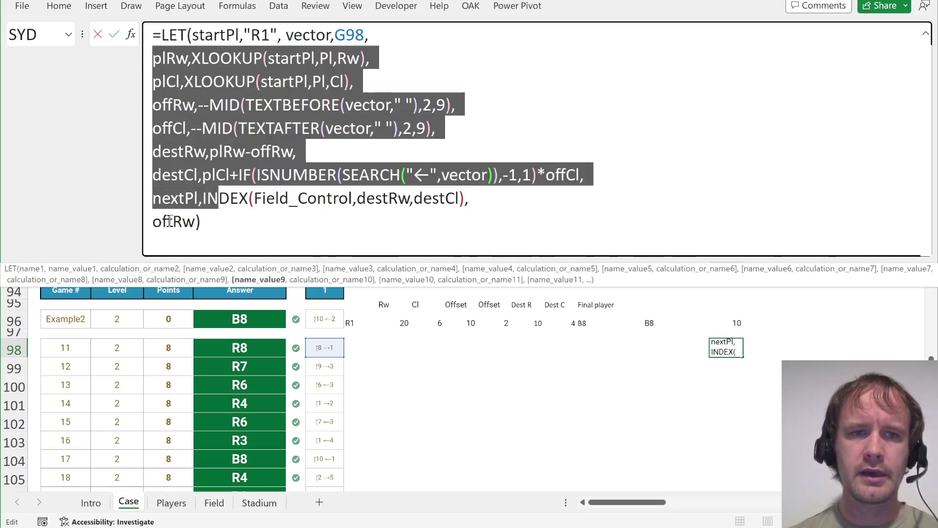
- Make the LET formula in S98 return nextPl as its final argument
double_click(168, 221)
text(nex)
key(Tab)
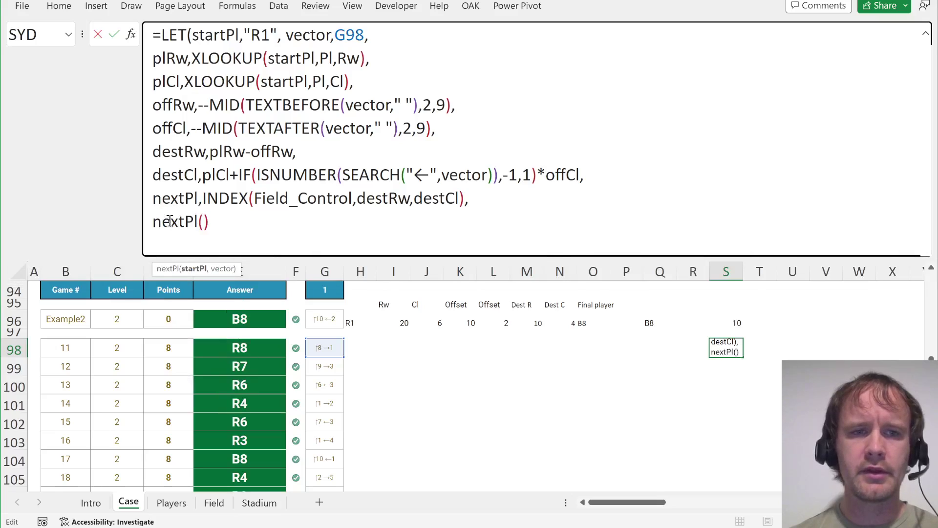
key(BackSpace)
key(Return)
key(Up)
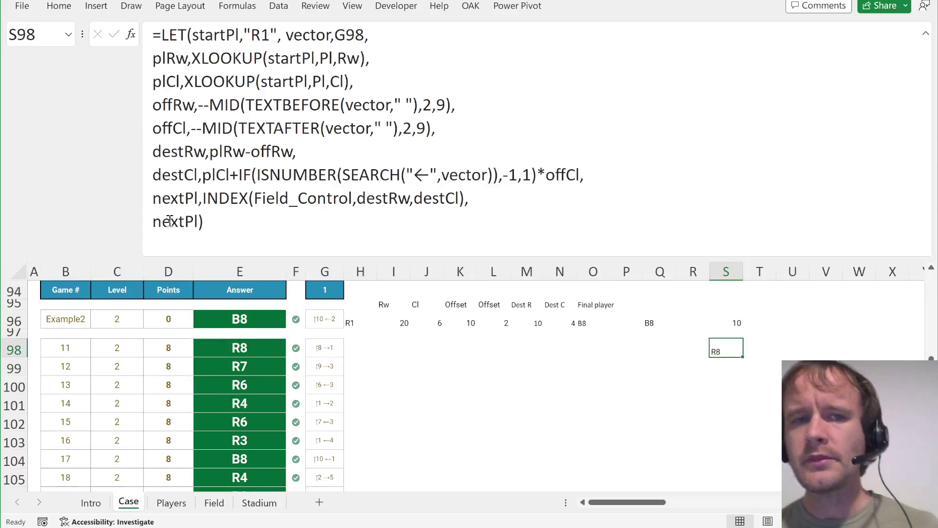
- Wrap the LET in S98 in a LAMBDA with parameters startPl and vector on its own first line, and add the closing parenthesis
click(161, 35)
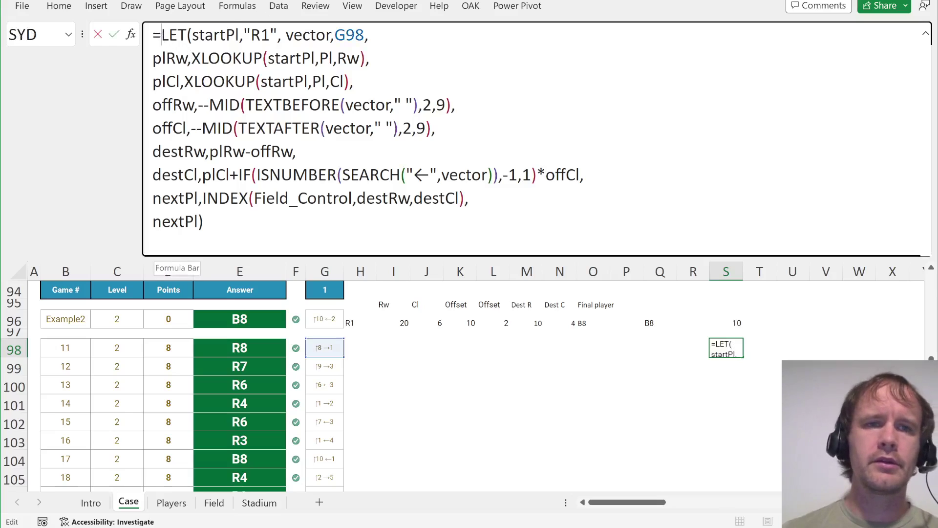
key(alt+Return)
text(lam)
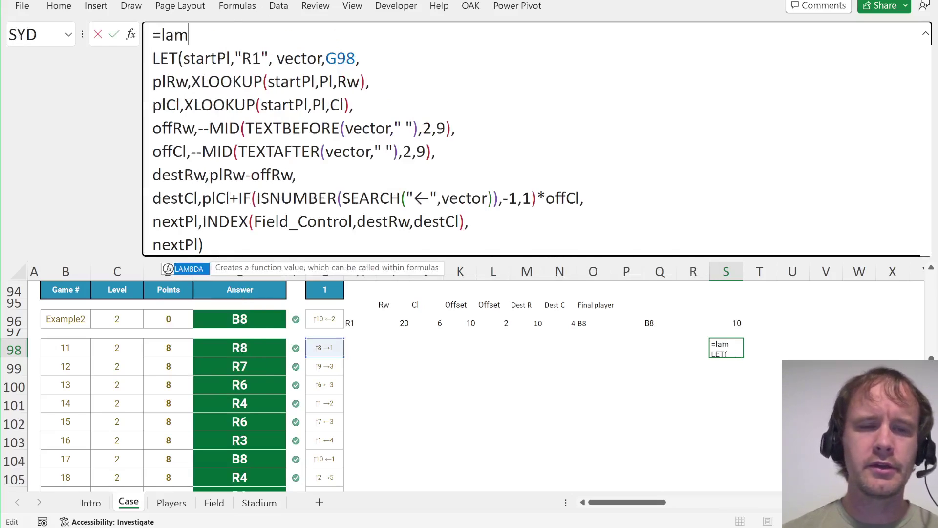
key(Tab)
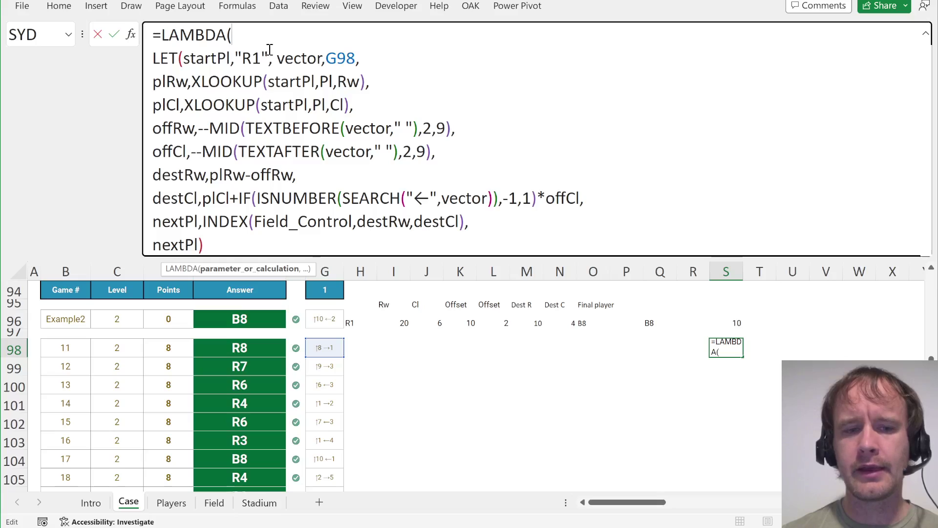
text(start)
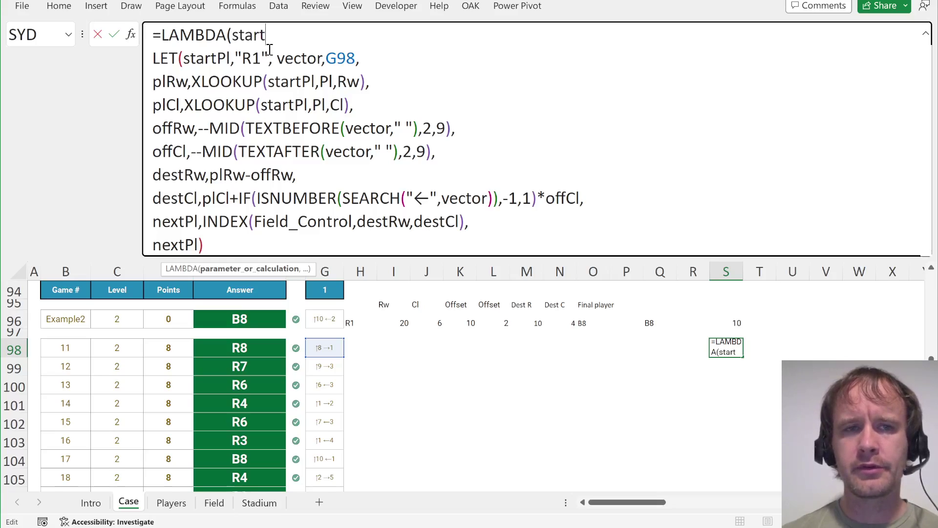
text(Pl,vect)
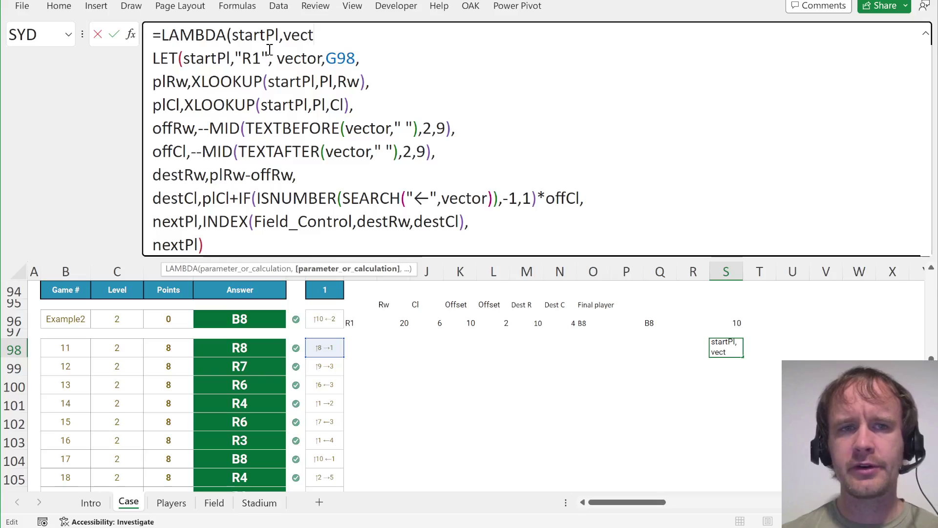
text(or,)
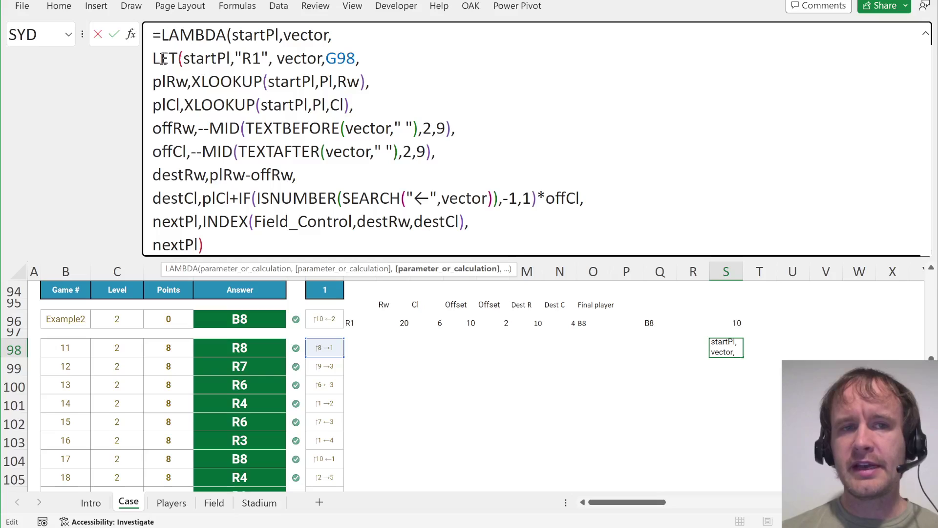
drag(153, 59, 231, 255)
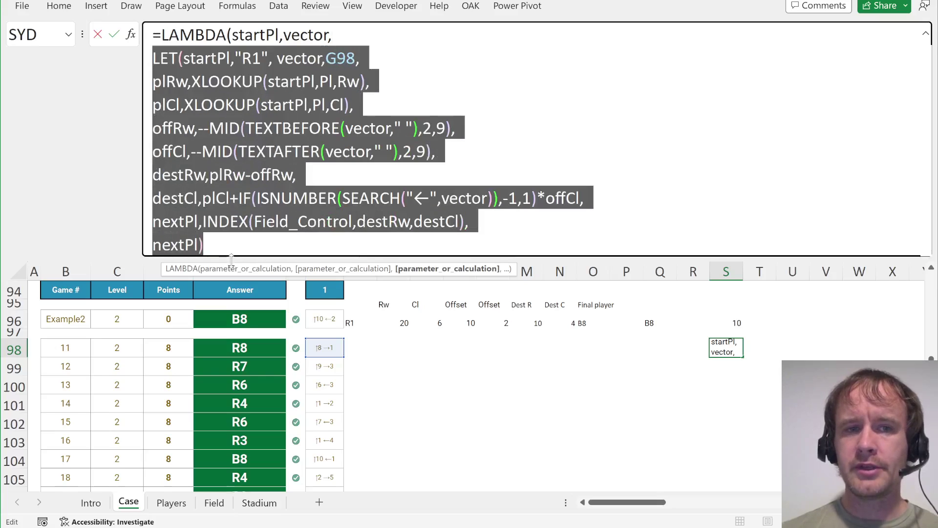
click(230, 248)
text())
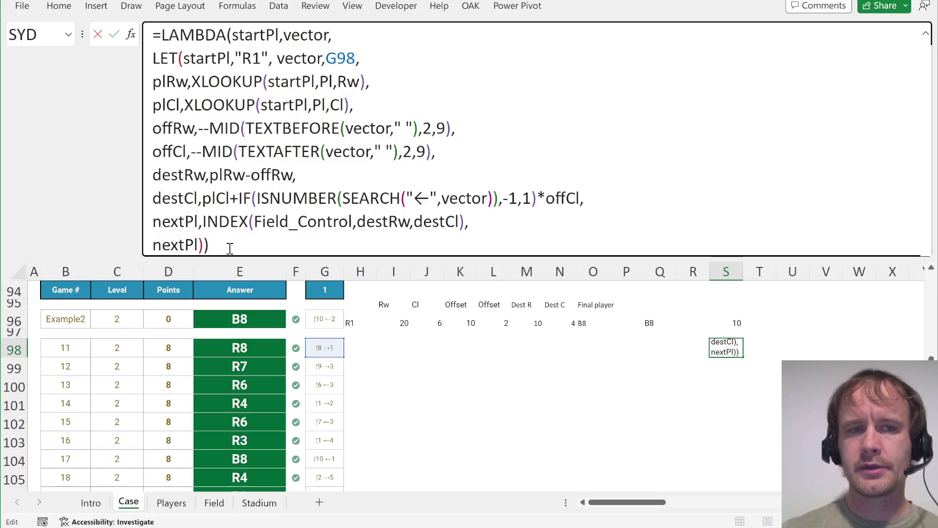
- Remove the startPl,"R1" and vector,G98 definitions from the LET inside the LAMBDA, and start the plRw definition on a new line
click(184, 59)
shift+click(373, 58)
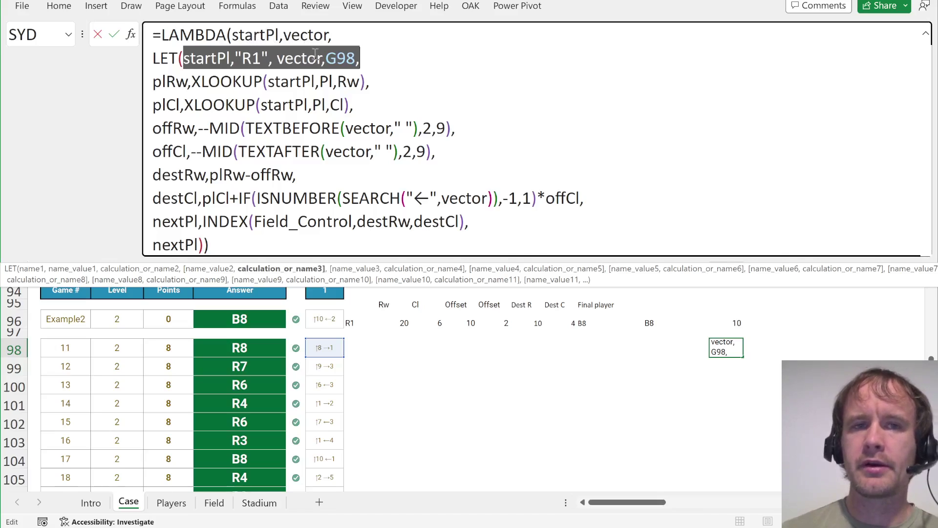
key(Delete)
key(Delete)
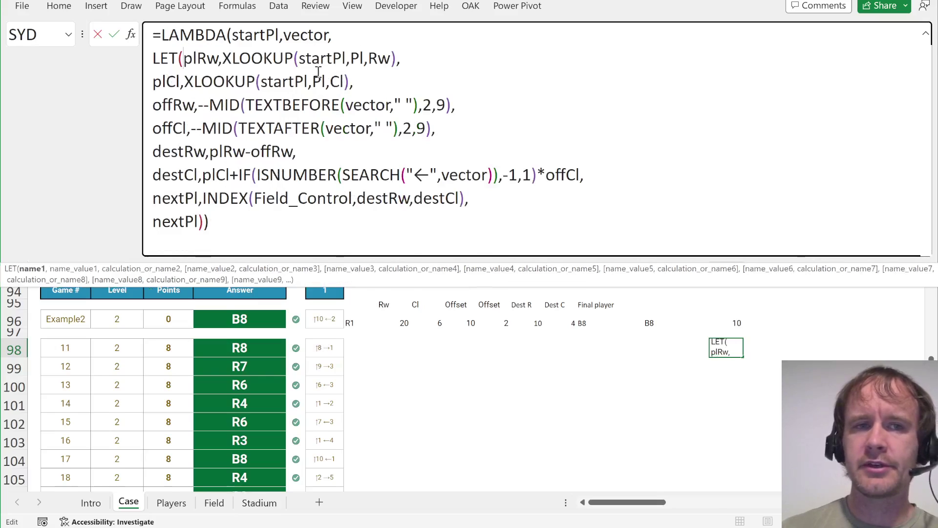
key(alt+Return)
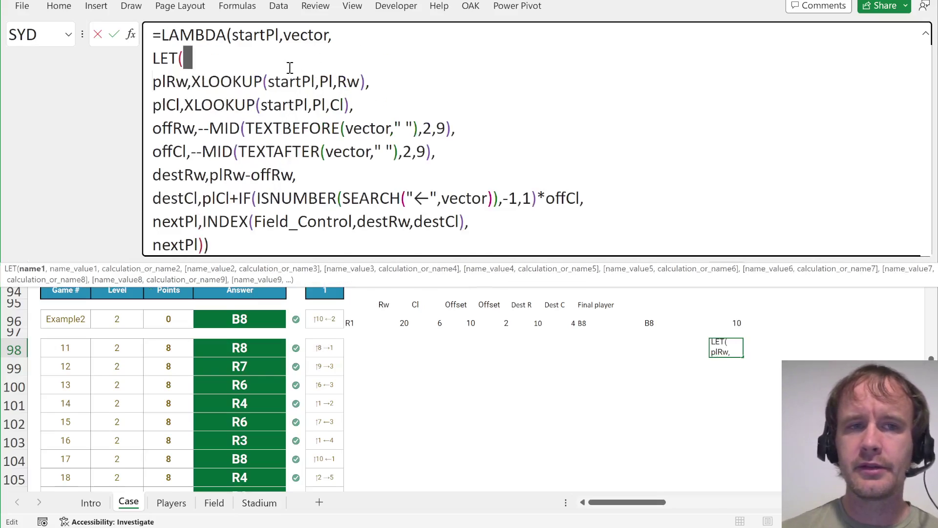
key(Delete)
key(alt+Return)
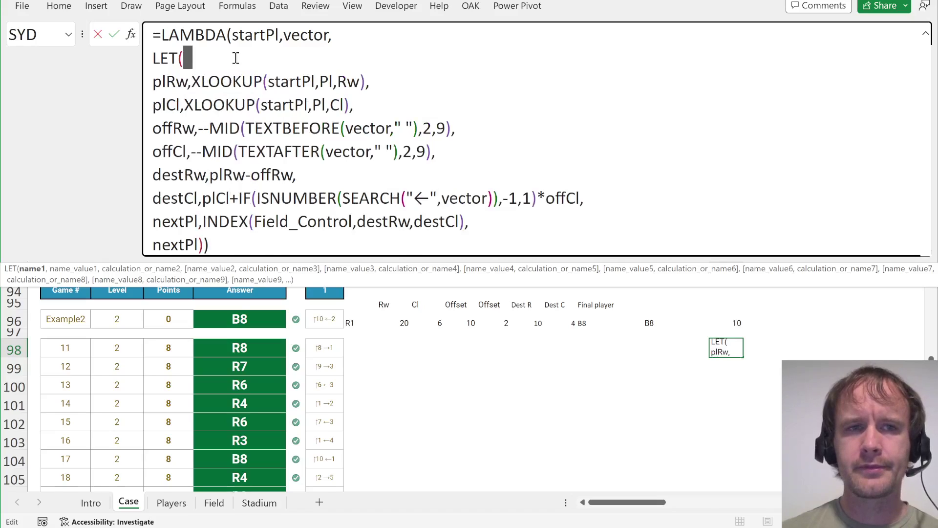
key(ctrl+v)
key(ctrl+z)
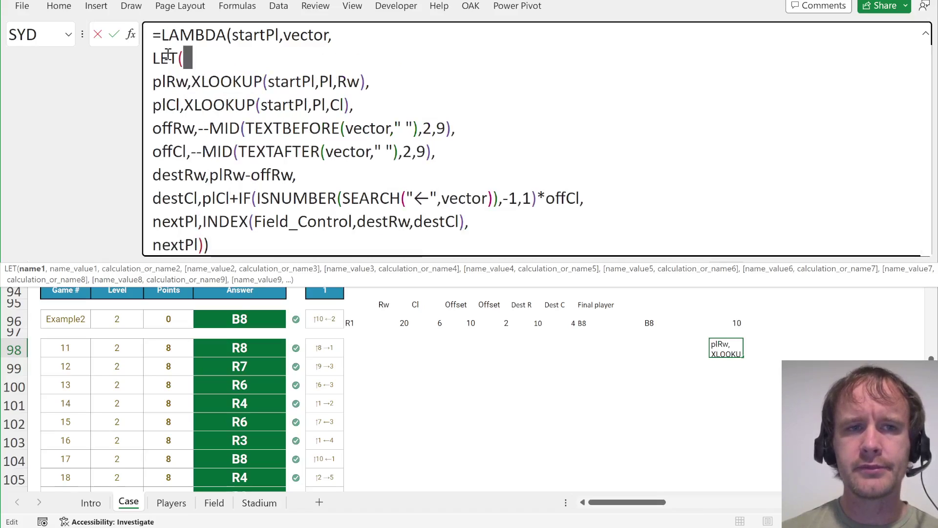
- Replace the LET inside the LAMBDA in S98 with the copied LET defining startPl as "R1" and vector as G98, without its equals sign
drag(155, 57, 206, 239)
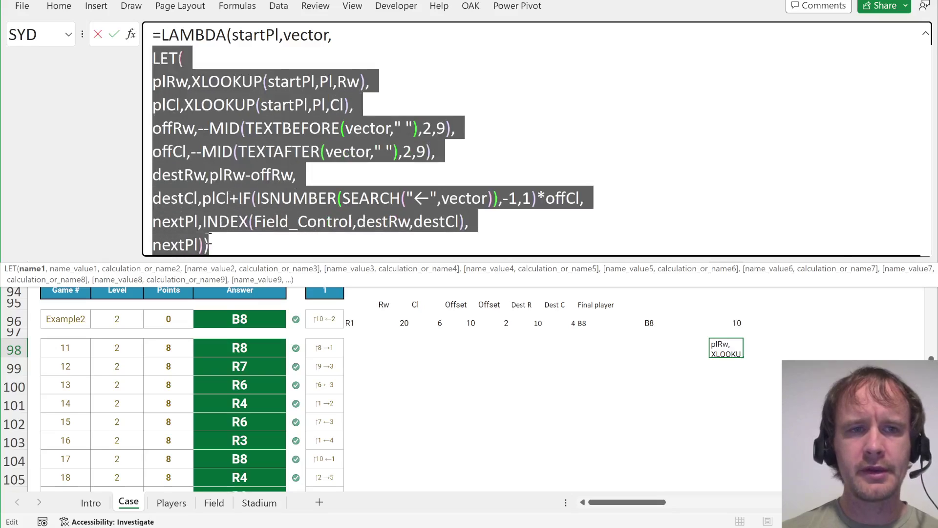
text(=LET(startPl,"R1", vector,G98, plRw,XLOOKUP(startPl,Pl,Rw), plCl,XLOOKUP(startPl,Pl,Cl), offRw,--MID(TEXTBEFORE(vector," "),2,9), offCl,--MID(TEXTAFTER(vector," "),2,9), destRw,plRw-offRw, destCl,plCl+IF(ISNUMBER(SEARCH("←",vector)),-1,1)*offCl, nextPl,INDEX(Field_Control,destRw,destCl), offRw))
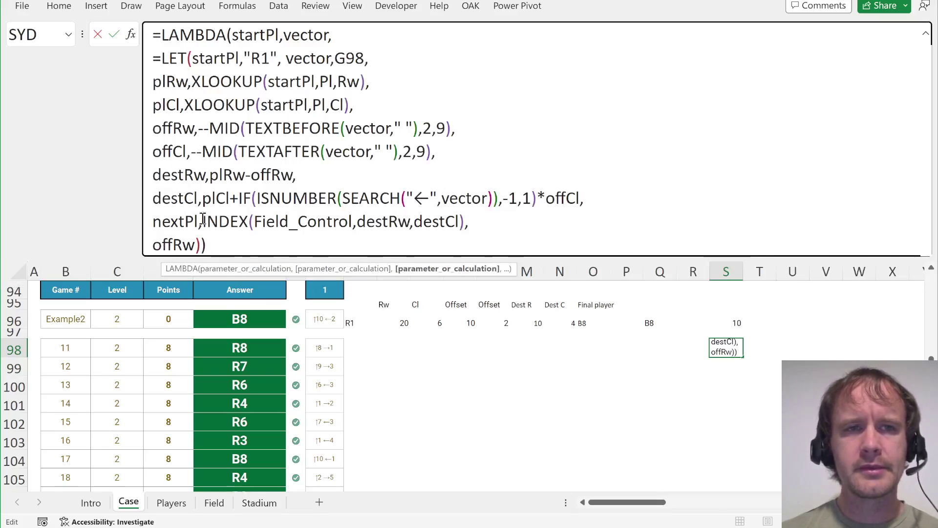
click(161, 58)
key(BackSpace)
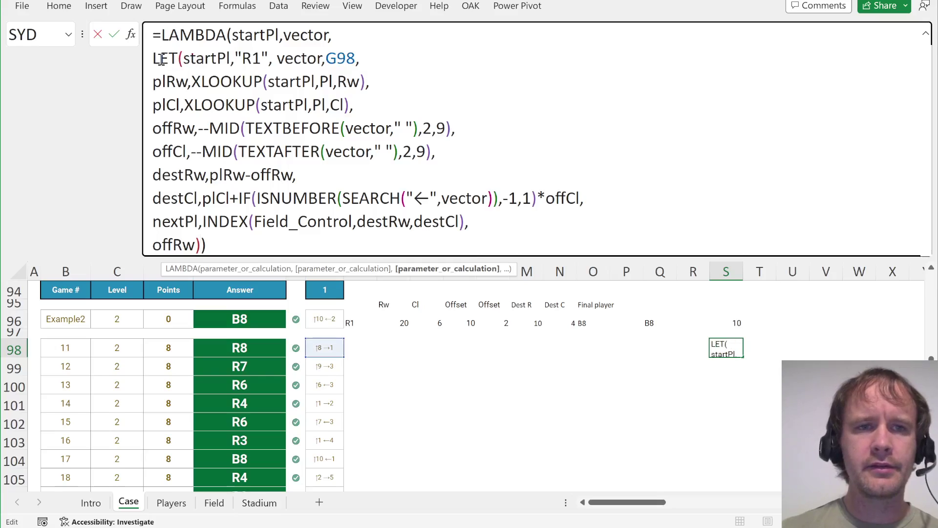
- Examine the hard-coded startPl and vector values in the LET, the calculation lines using them, and the matching LAMBDA parameters
click(251, 58)
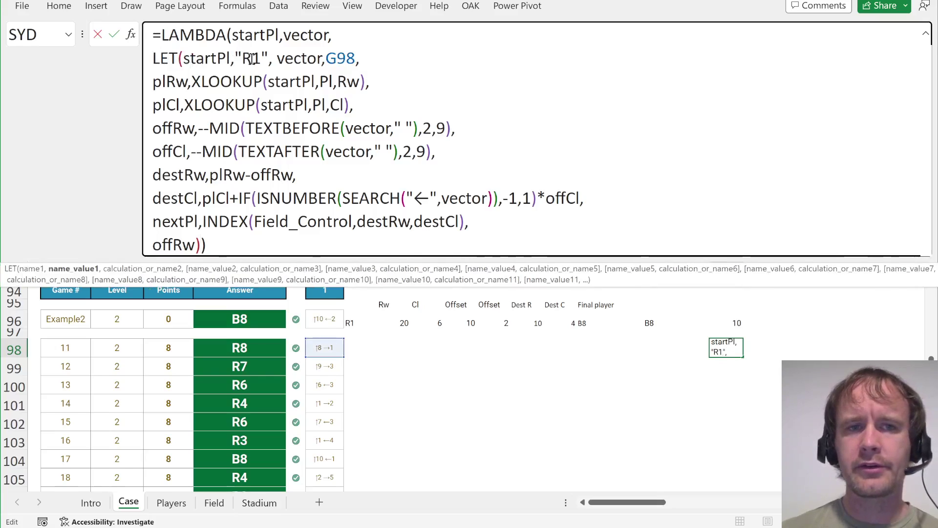
key(Right)
key(Right)
key(Right)
key(Right)
key(Right)
key(Right)
key(Right)
key(Right)
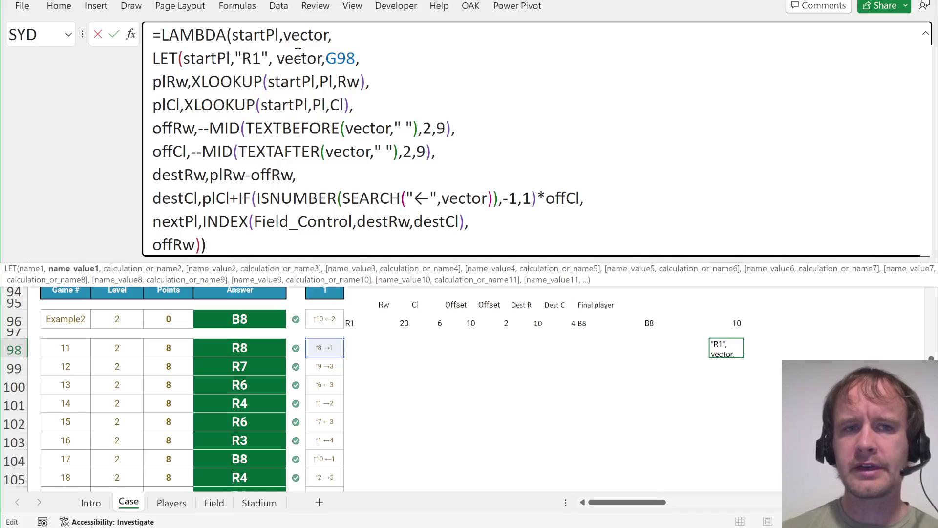
click(337, 58)
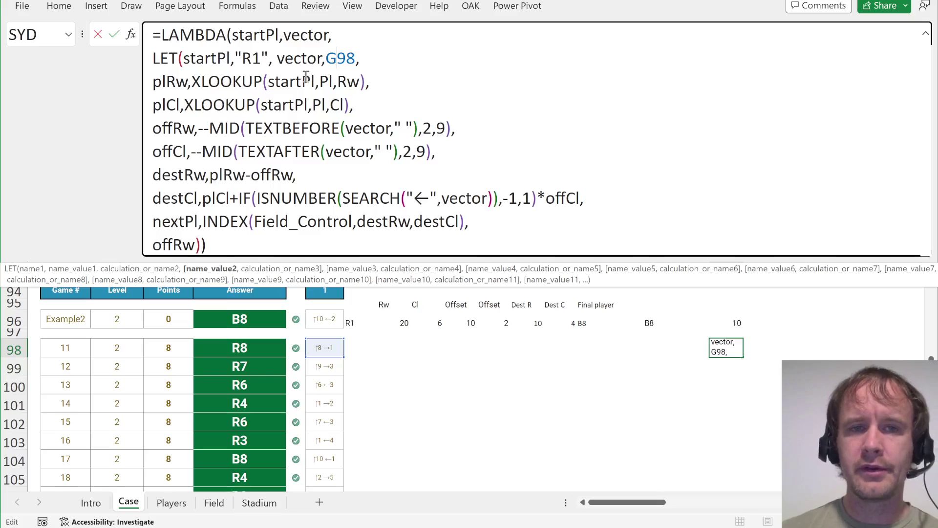
drag(302, 81, 308, 222)
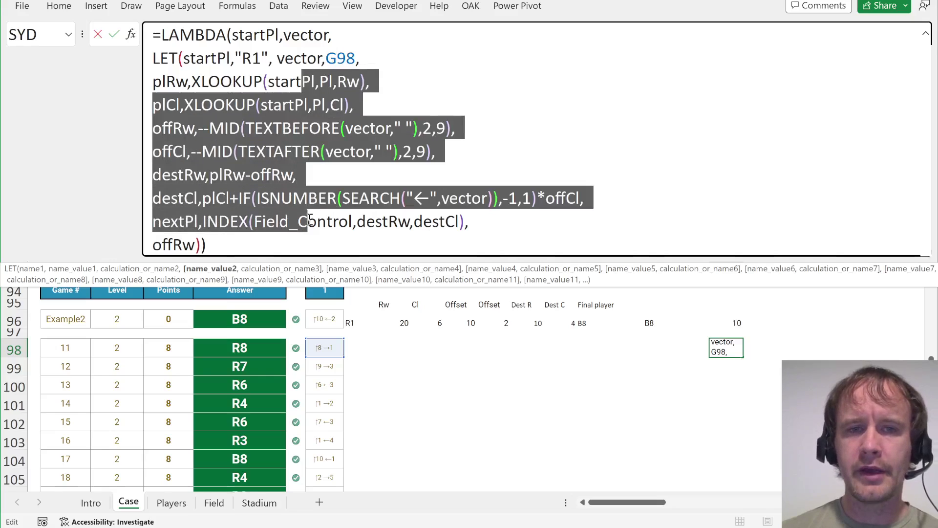
double_click(346, 59)
double_click(252, 58)
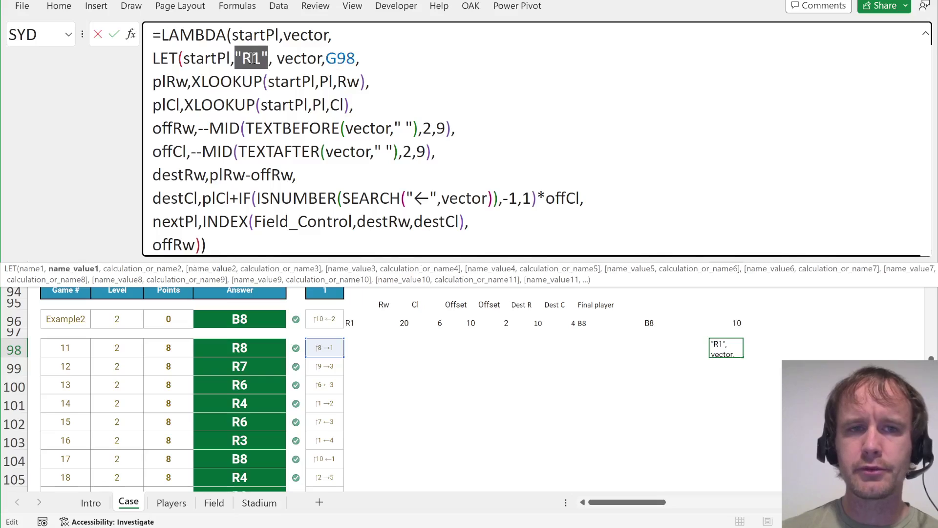
click(343, 62)
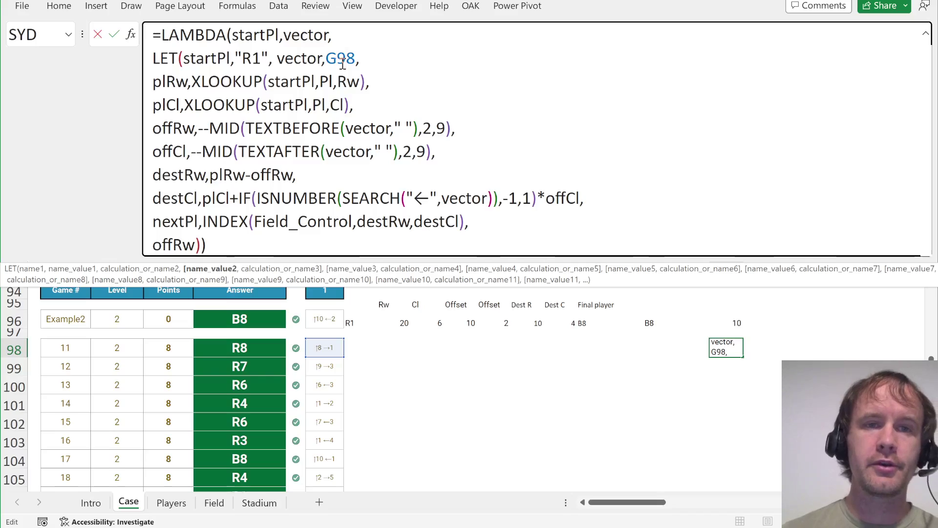
click(199, 57)
click(302, 56)
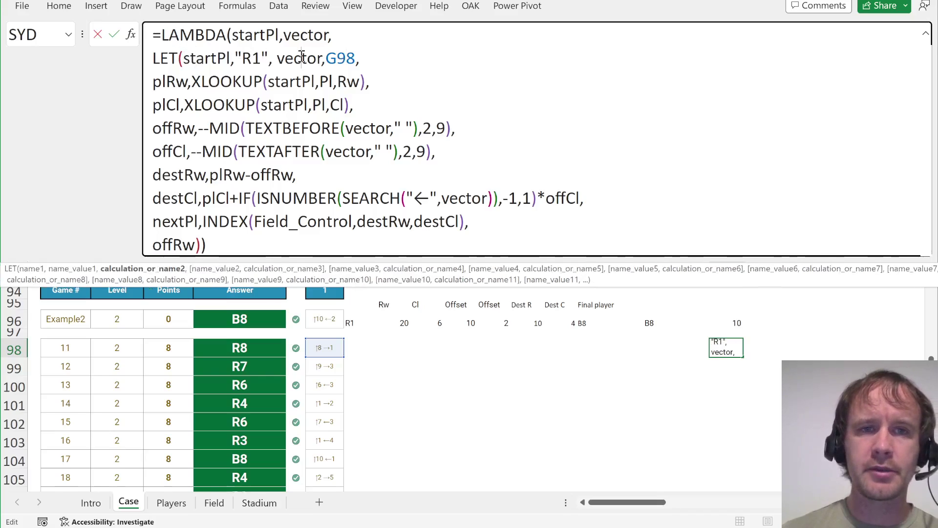
drag(259, 34, 313, 35)
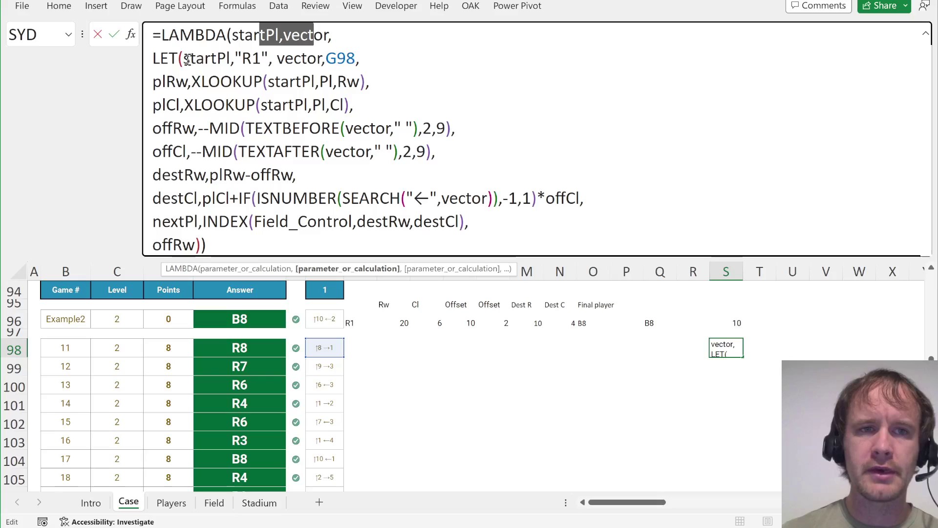
- Remove the startPl,"R1" and vector,G98 definitions from the pasted LET and commit the LAMBDA formula in S98
drag(185, 58, 361, 52)
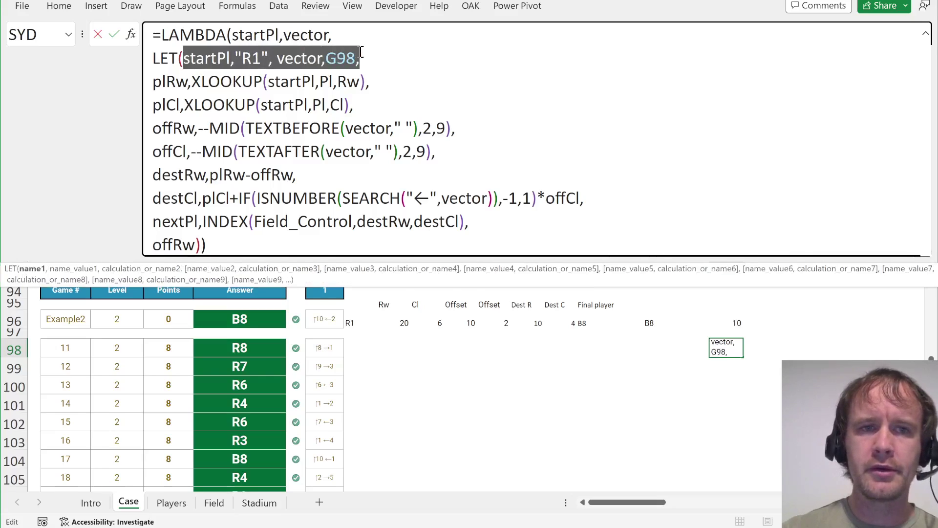
key(Delete)
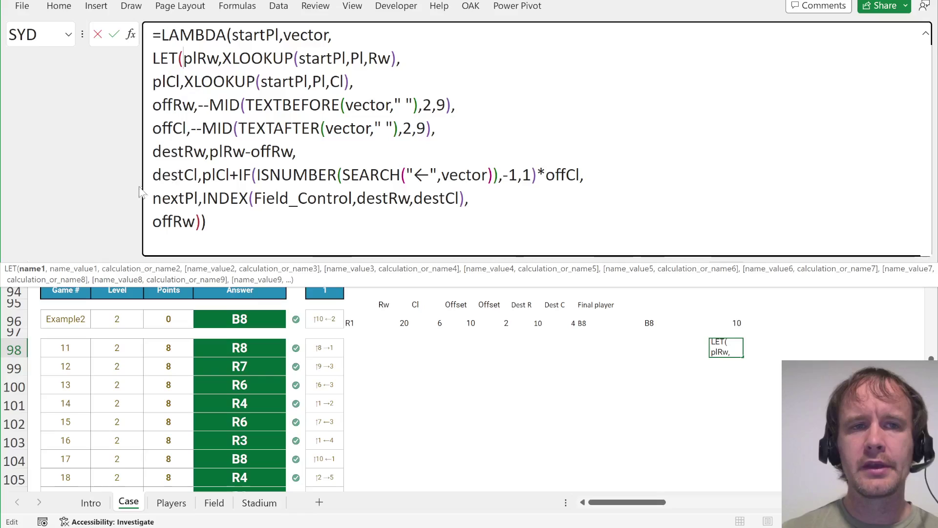
key(Return)
key(Up)
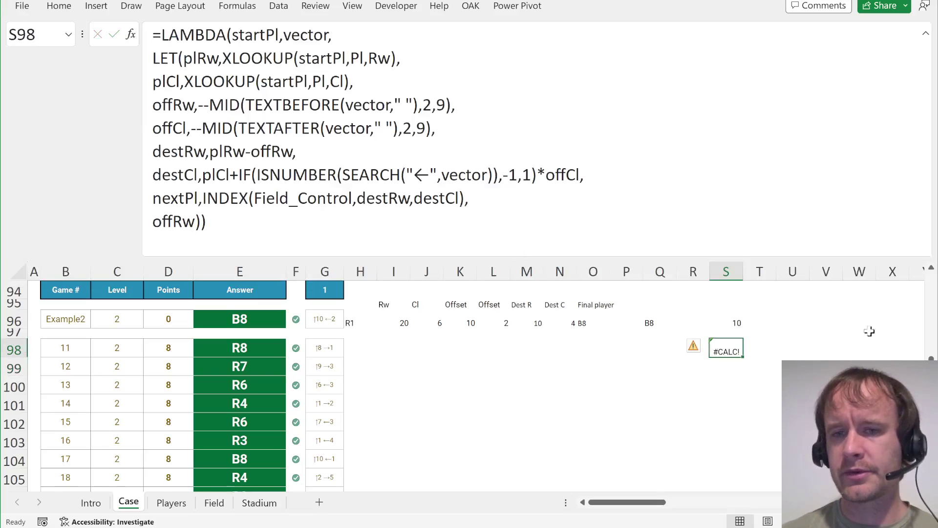
- Call the LAMBDA in S98 with the test arguments ("R1",G98) added after its closing parenthesis
click(287, 231)
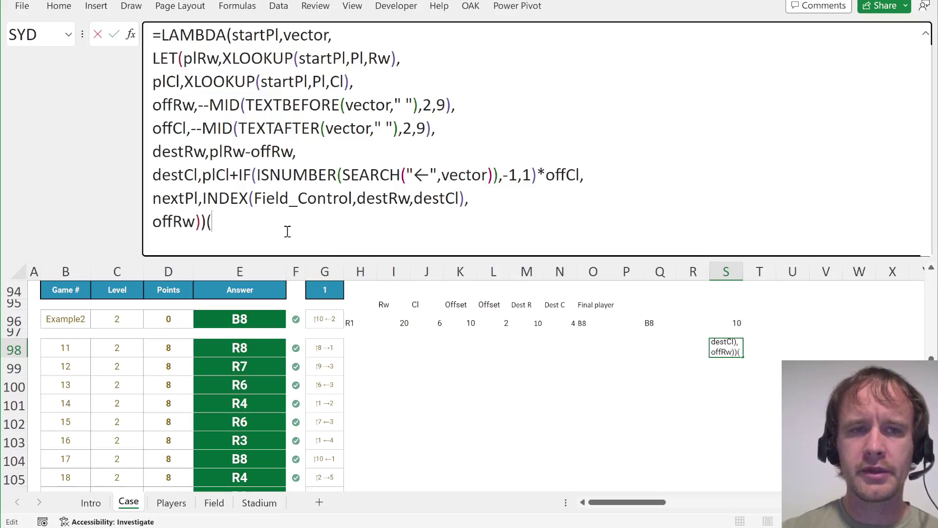
text(("R1",)
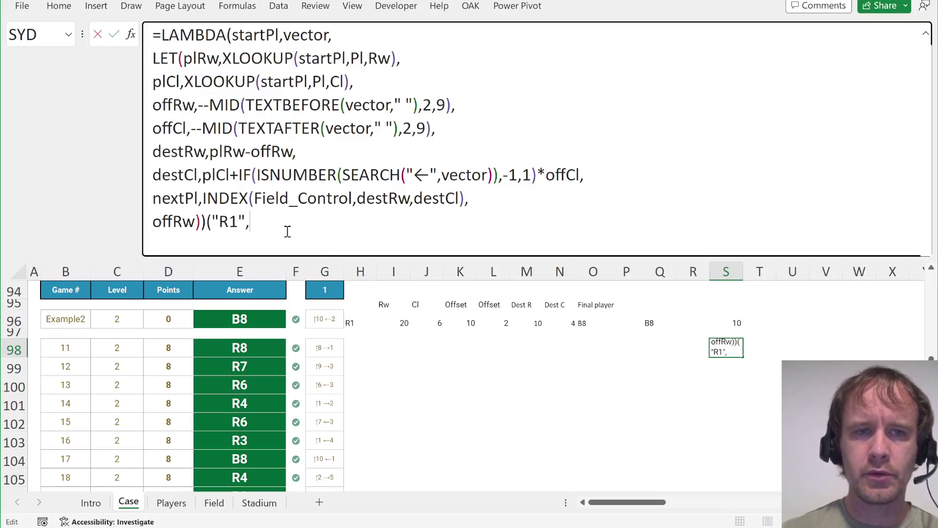
click(336, 348)
text())
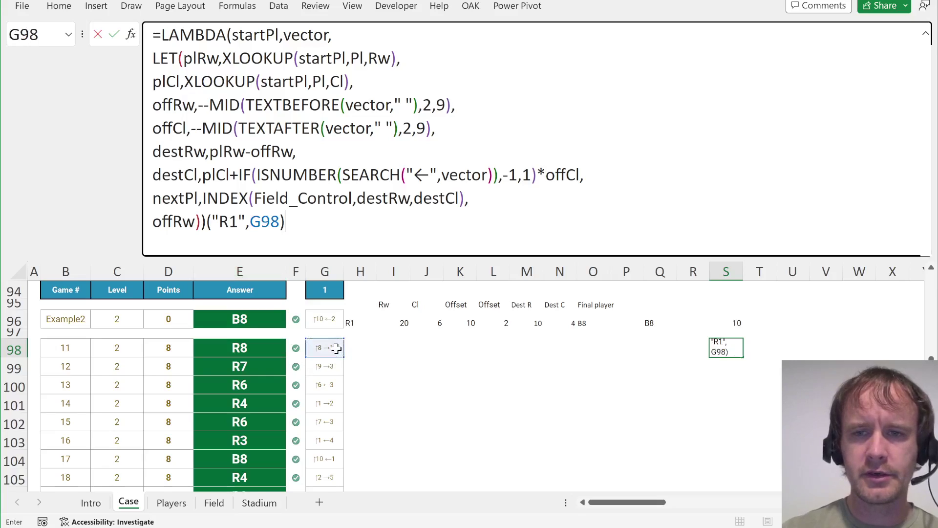
key(Return)
key(Up)
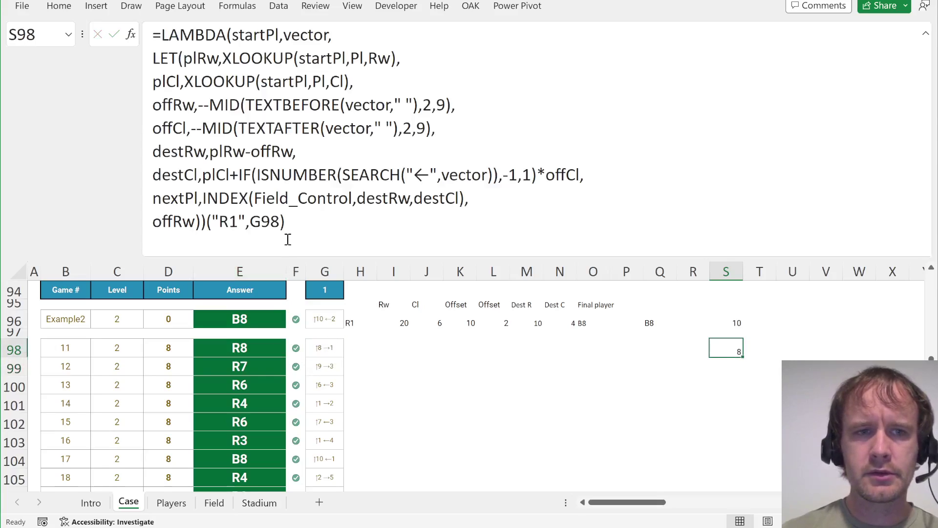
- Change the final argument of the LET in S98 to nextPl
double_click(171, 221)
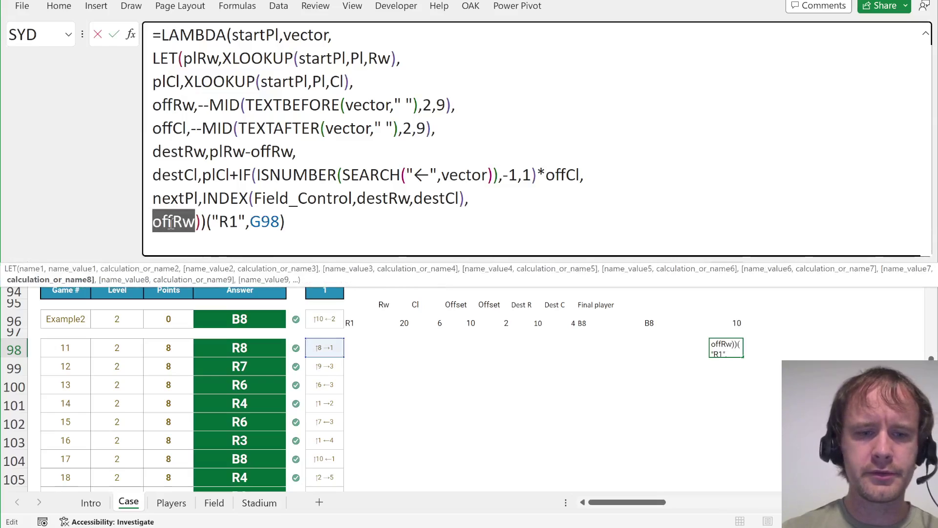
text(nextPl()
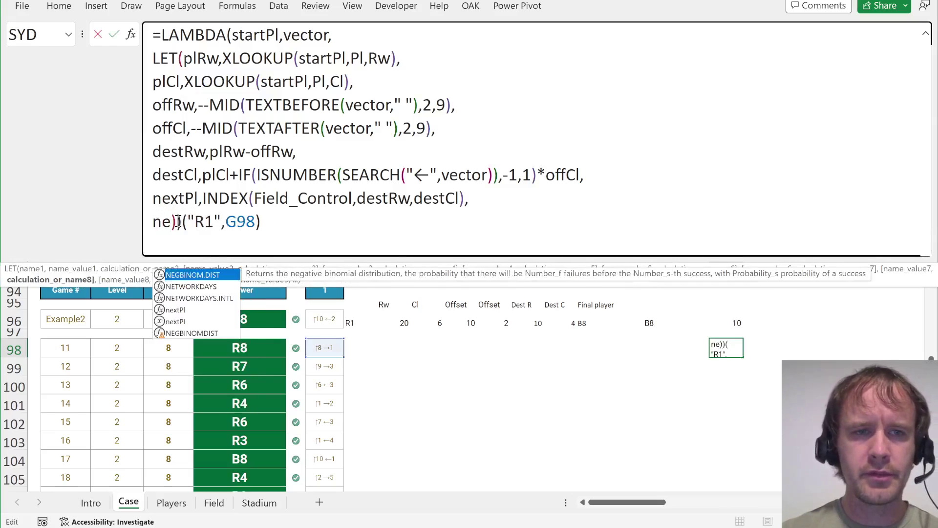
key(BackSpace)
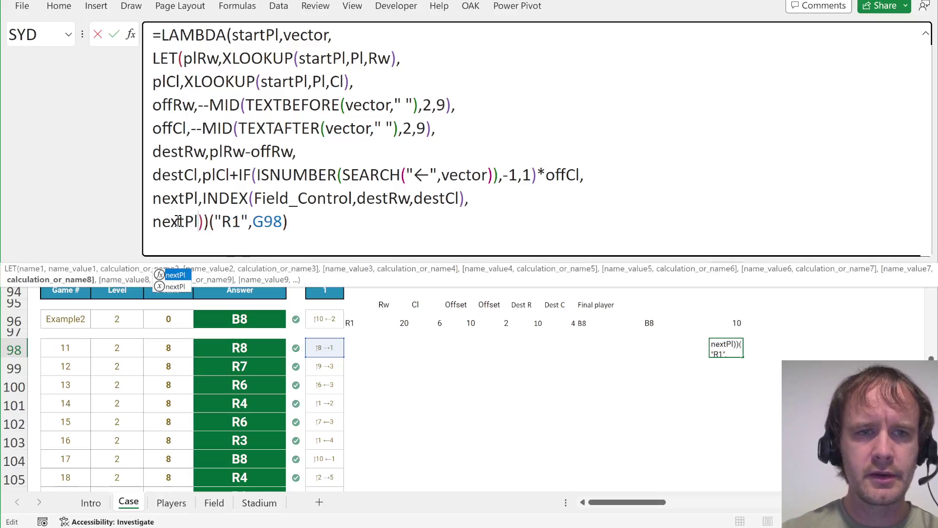
key(Return)
key(Up)
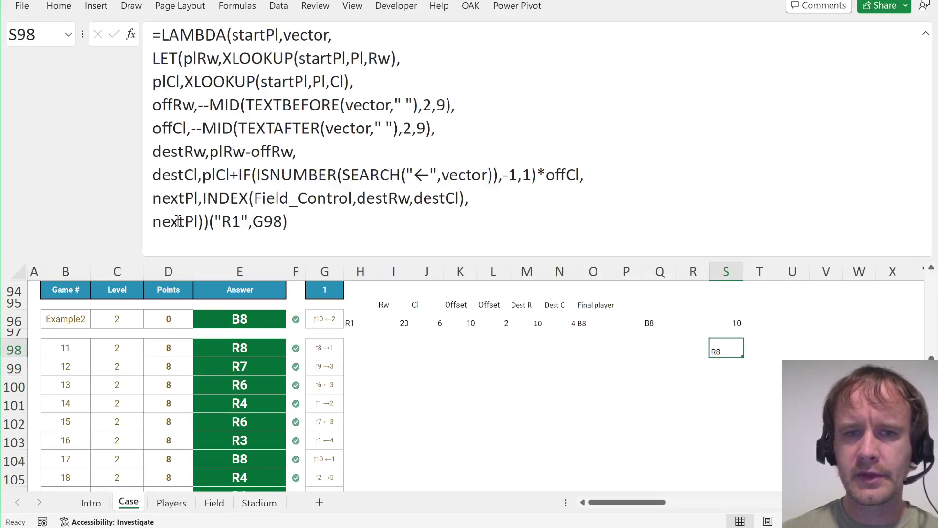
- Compare the LAMBDA formula in S98 with the LET formula in answer cell E98
key(shift+space)
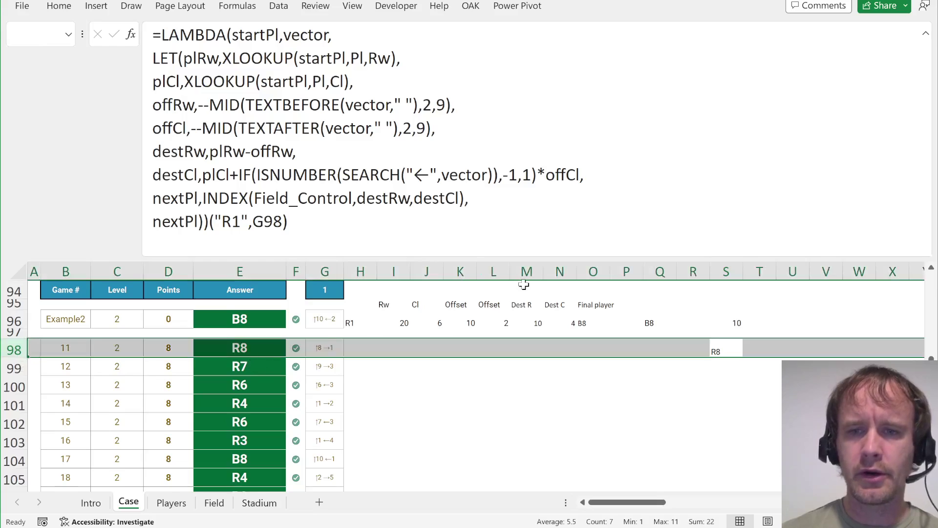
key(shift+BackSpace)
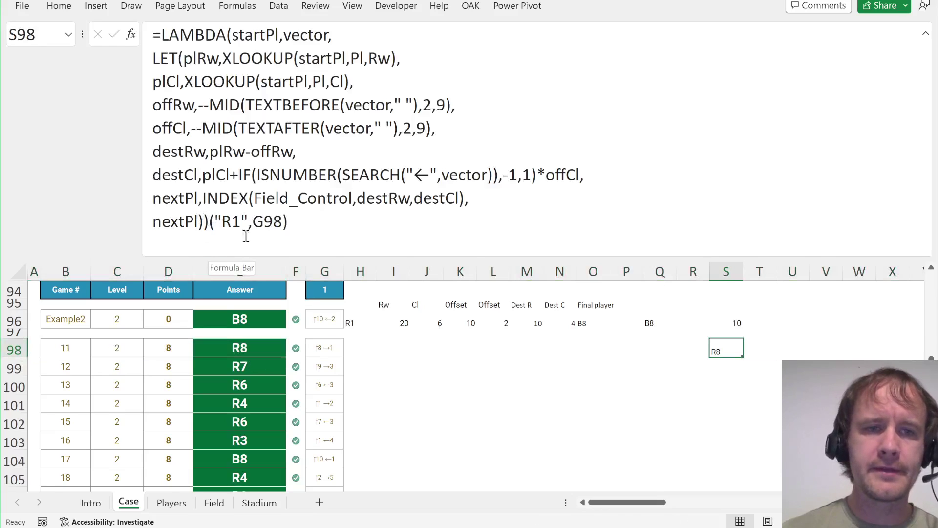
click(297, 233)
key(ctrl+a)
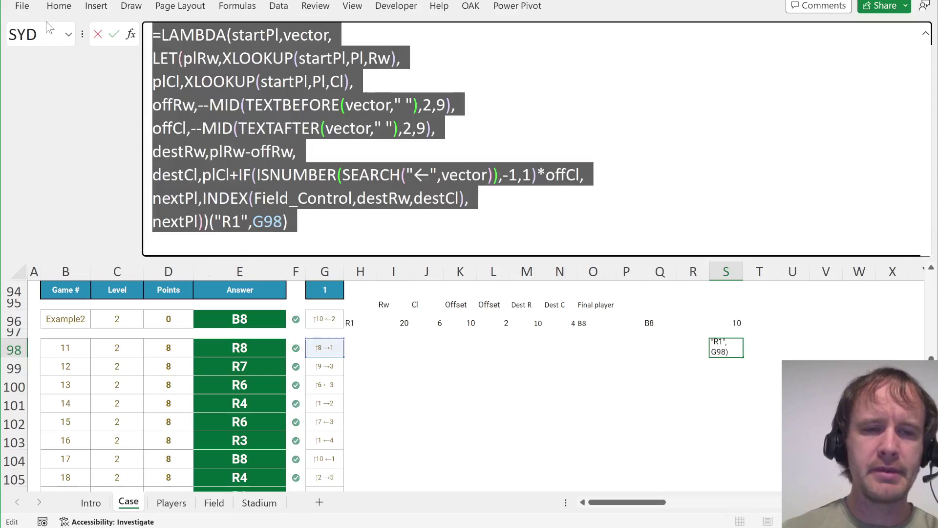
key(Escape)
click(240, 319)
click(243, 346)
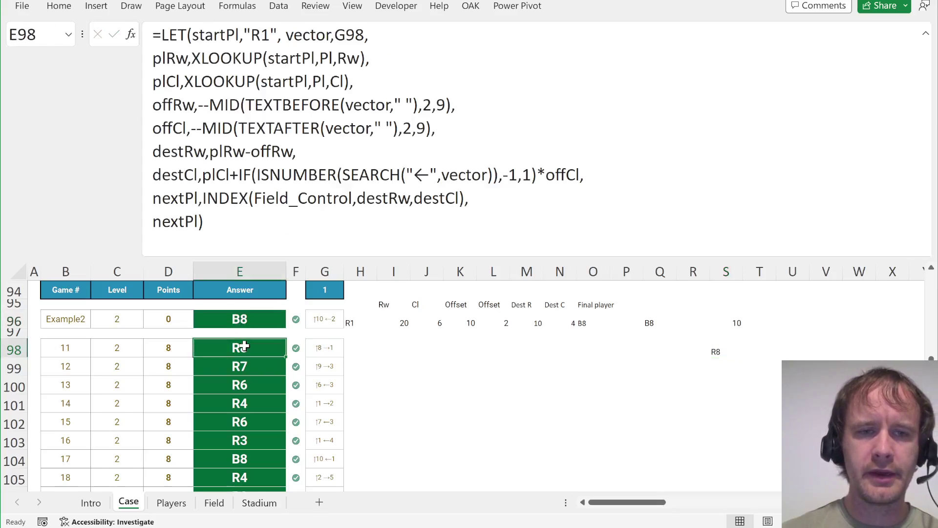
key(ctrl+Right)
key(ctrl+Right)
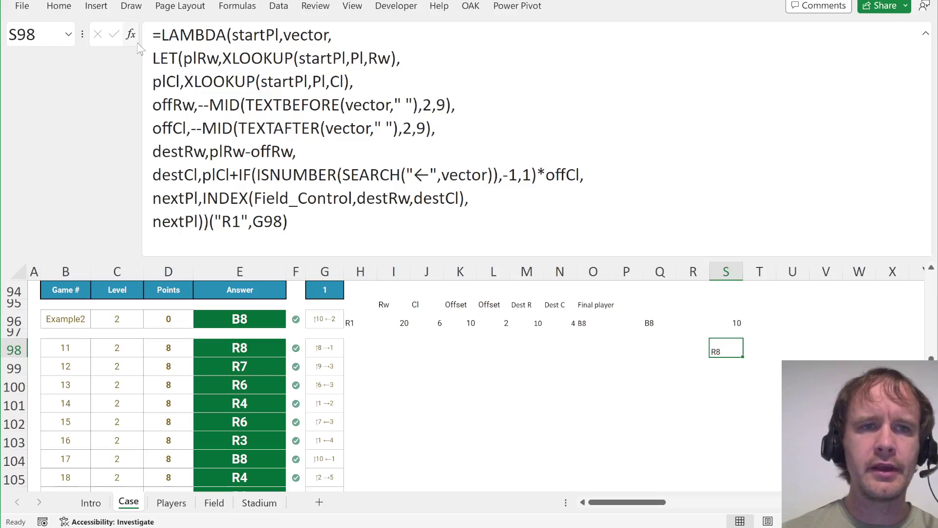
- Review the LAMBDA in S98 without its test arguments and inspect the definition stored under the workbook name nextPl
drag(153, 34, 208, 221)
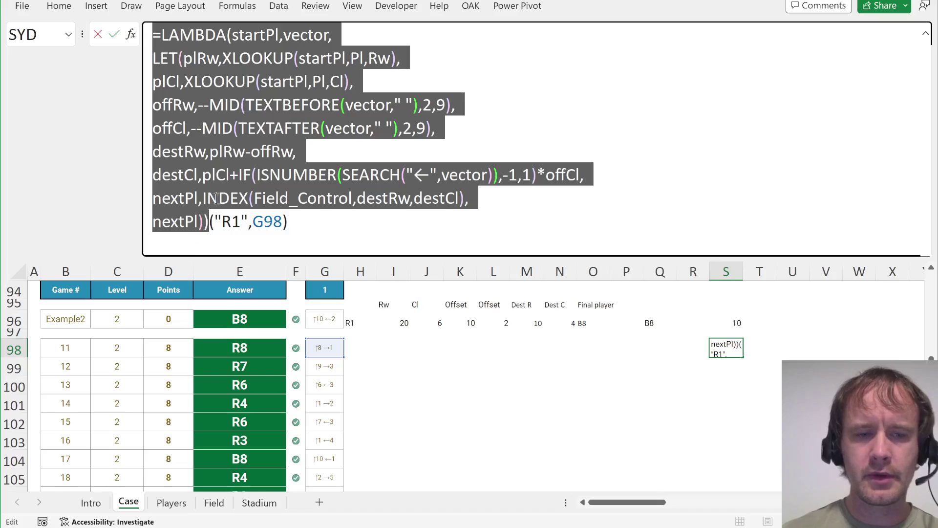
key(Escape)
key(ctrl+F3)
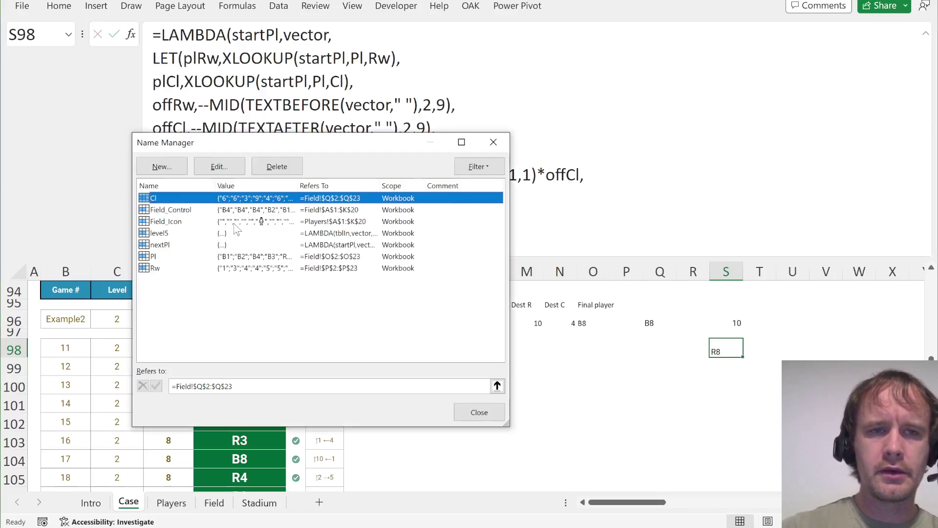
click(178, 245)
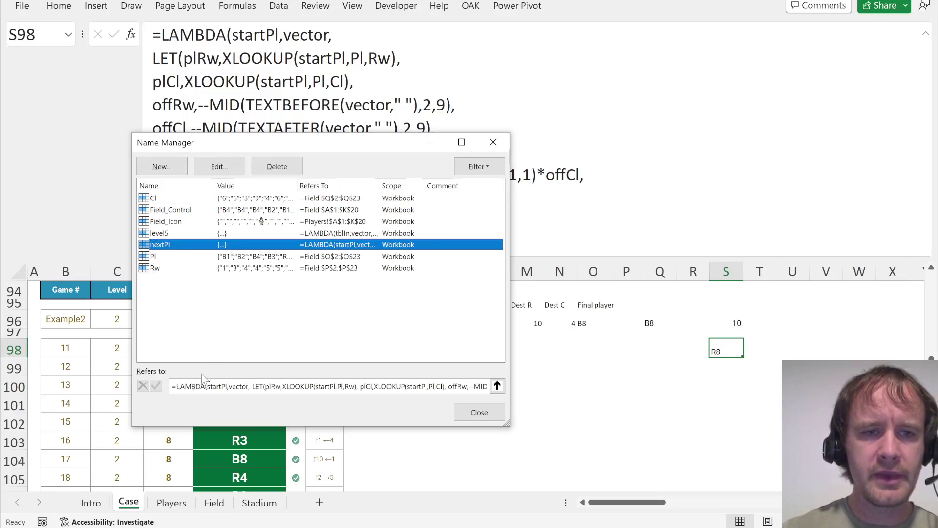
key(Escape)
- Replace the formula in E98 with =nextPl("R1",G98) and open it again for inspection
click(251, 349)
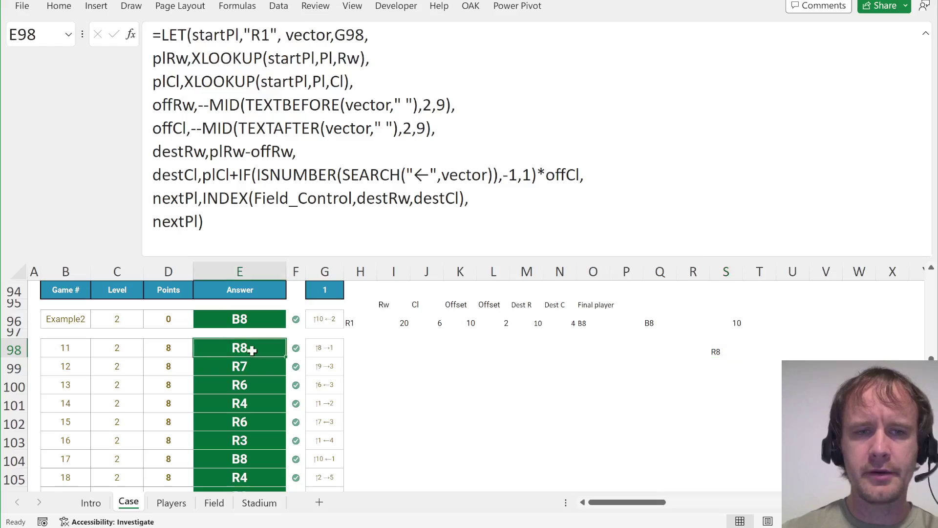
text(=next)
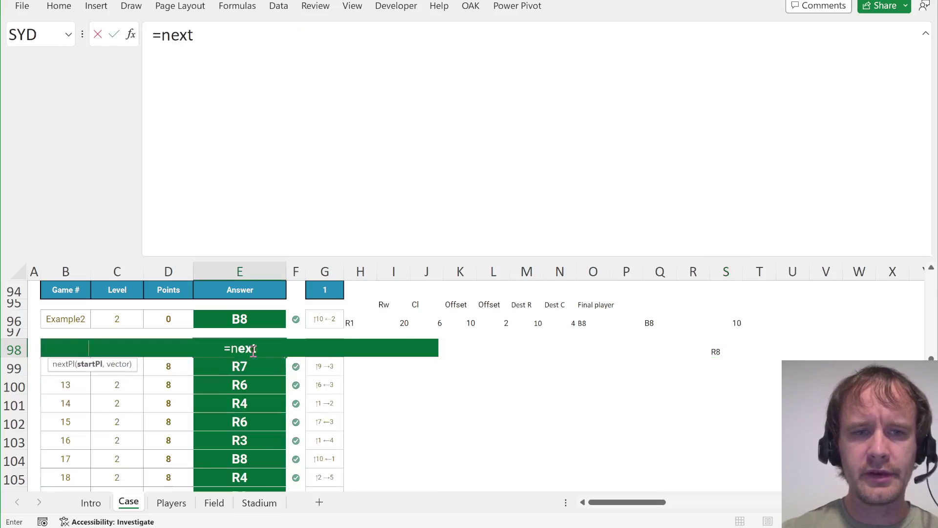
text(Pl("R1",)
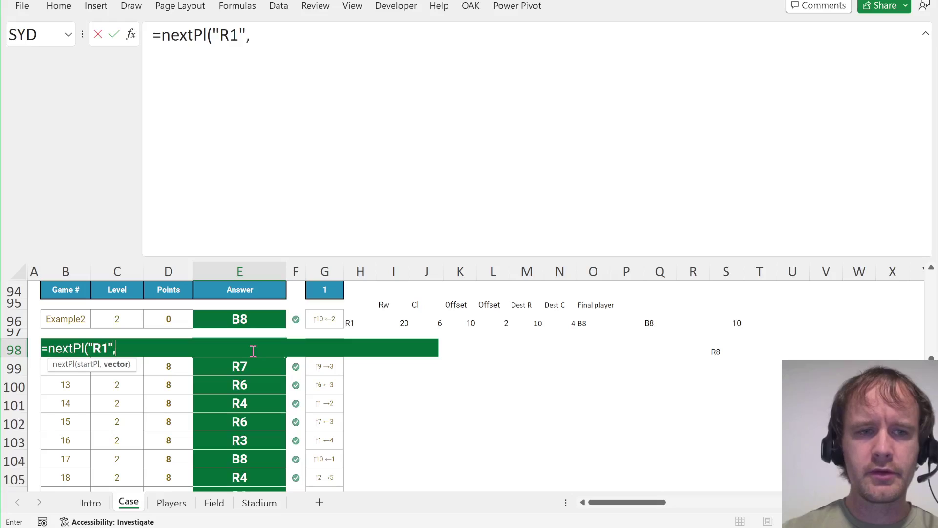
key(Right)
key(Right)
text())
key(Return)
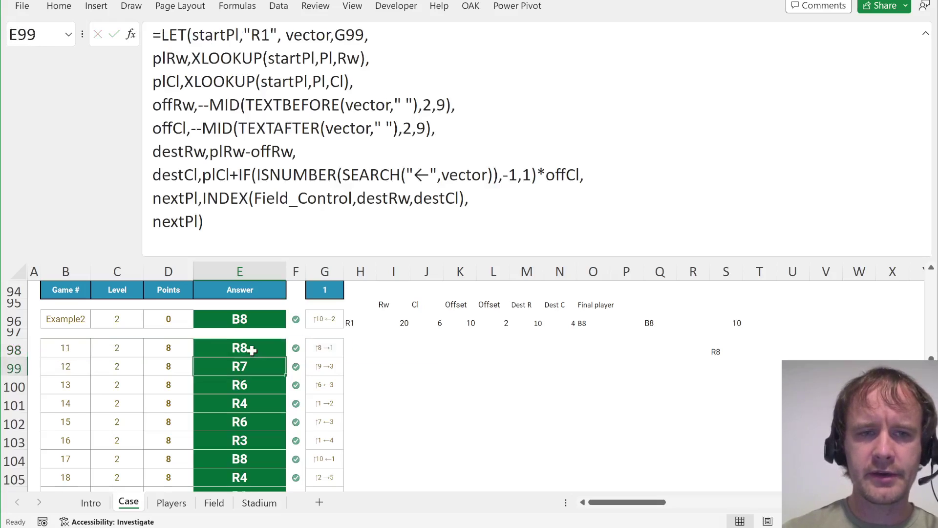
click(252, 350)
click(211, 38)
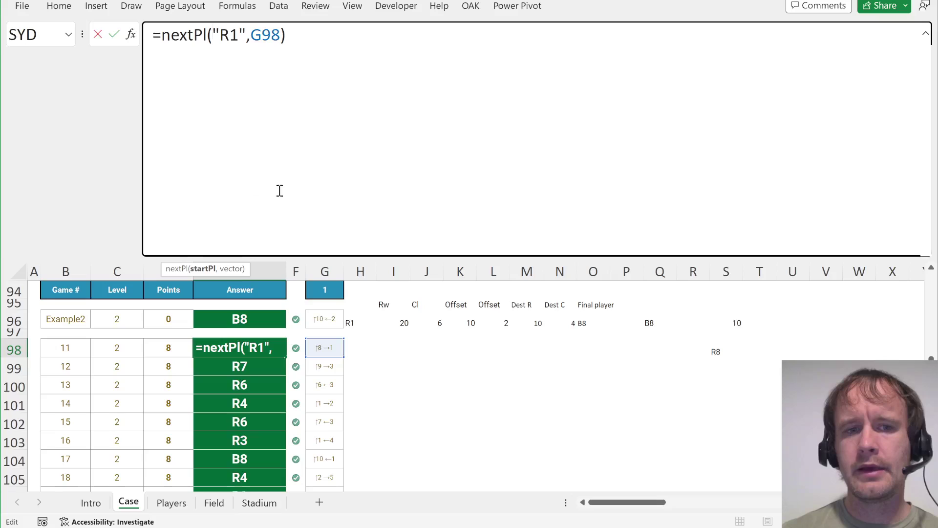
- Compare the nextPl call in E98 with the full LAMBDA formula and its test arguments in S98
key(Escape)
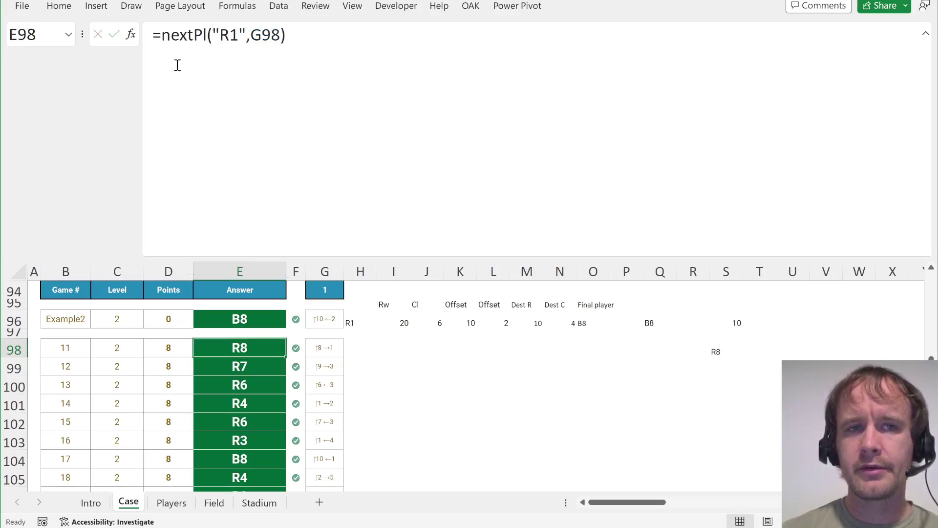
double_click(168, 35)
key(Escape)
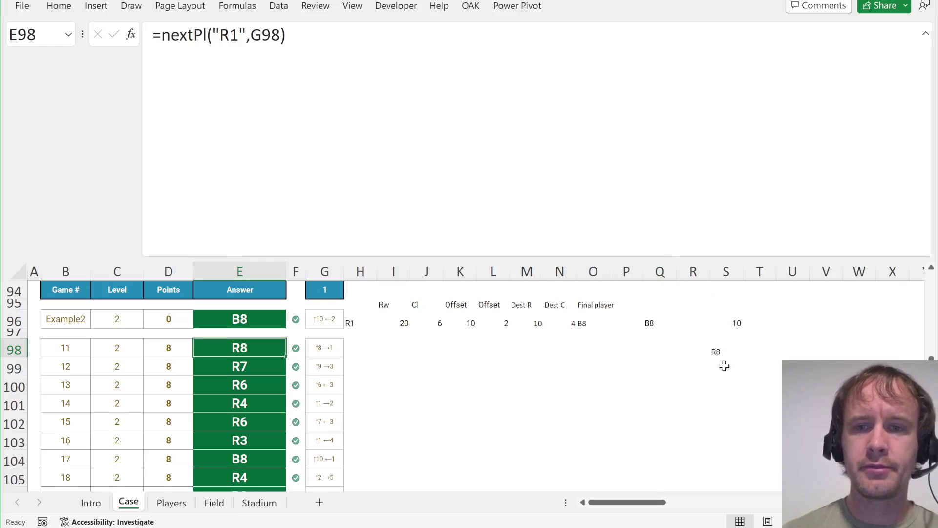
click(715, 350)
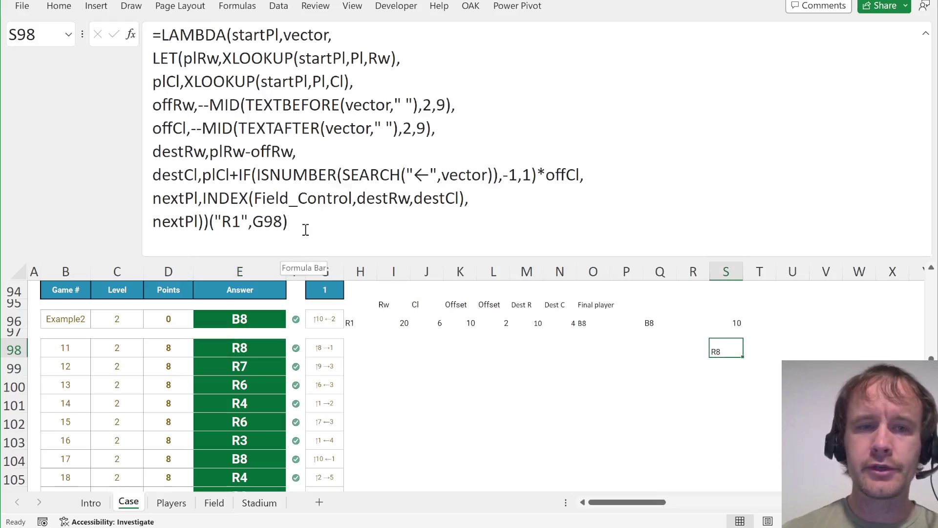
drag(178, 56, 179, 222)
key(Escape)
click(239, 349)
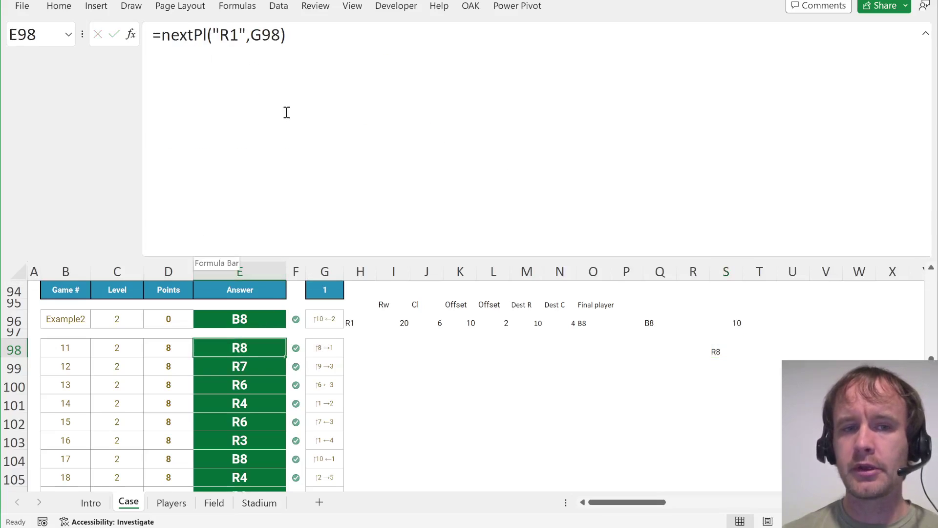
drag(162, 35, 347, 90)
key(Escape)
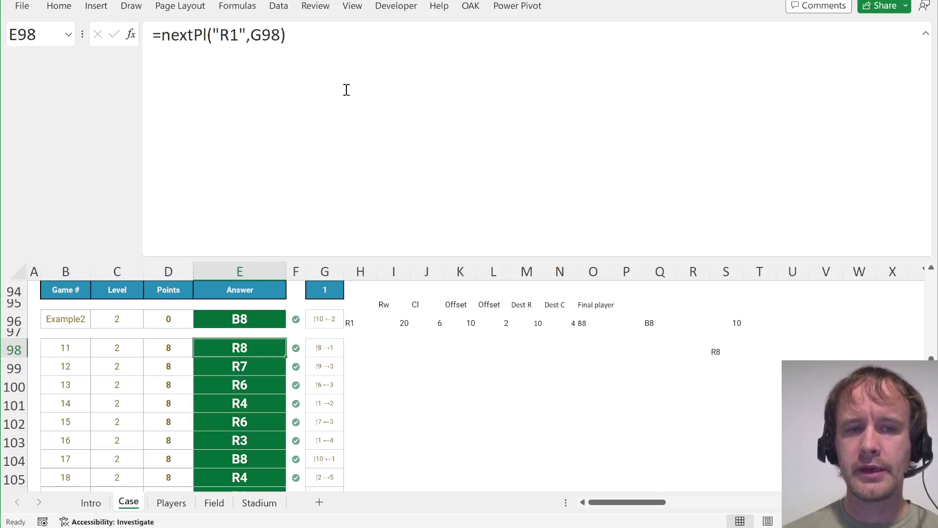
- Copy the nextPl formula from E98 into E139, the first Level 3 answer cell
key(ctrl+c)
key(ctrl+Down)
key(ctrl+Down)
key(ctrl+Down)
key(ctrl+Down)
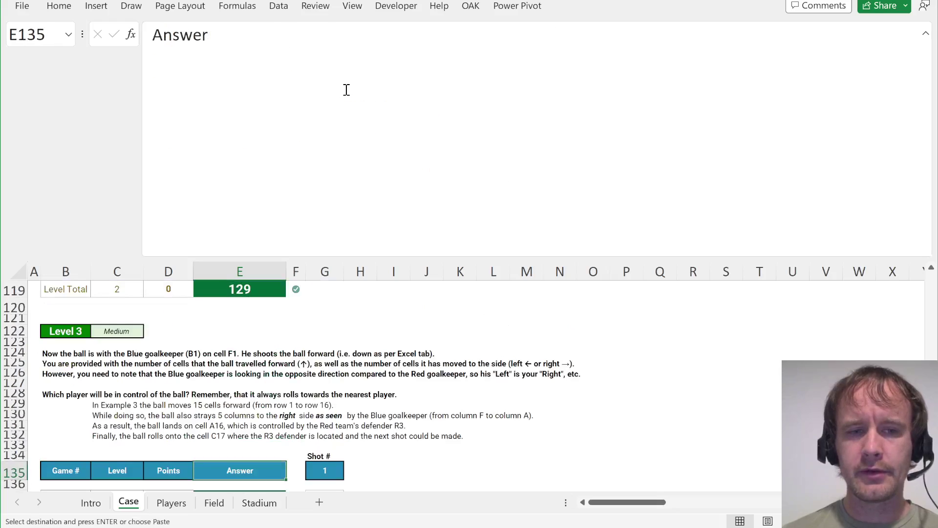
key(Down)
key(Down)
key(Down)
key(Down)
key(Up)
key(Up)
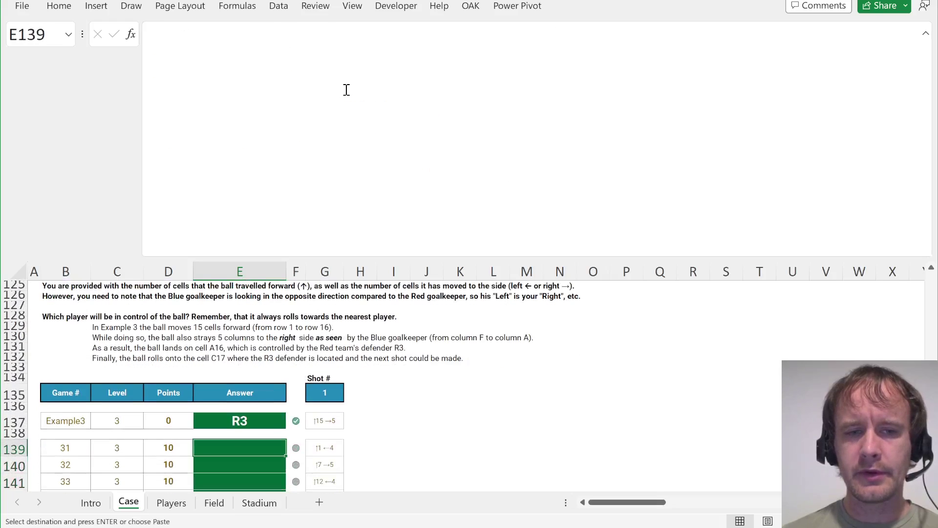
key(ctrl+v)
key(Left)
key(Right)
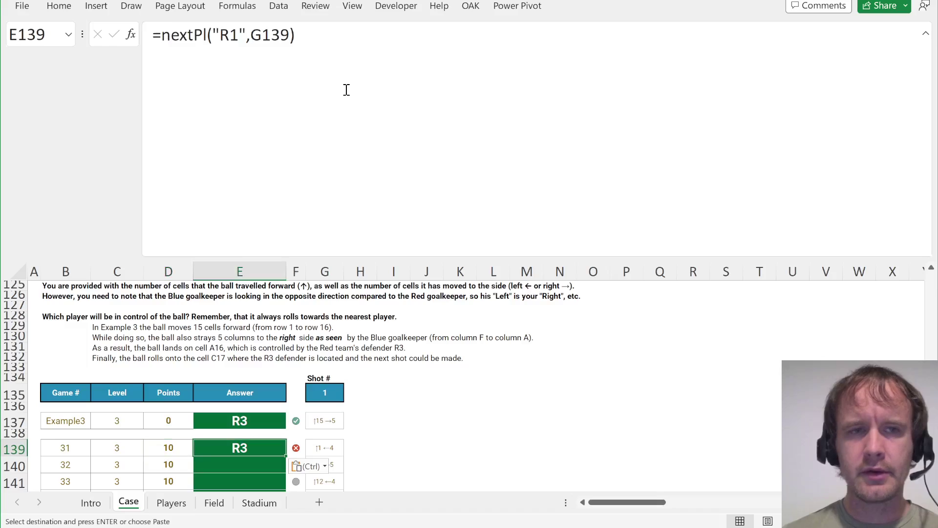
- Change the starting player in the E139 formula to B1, giving =nextPl("B1",G139)
click(304, 58)
key(Escape)
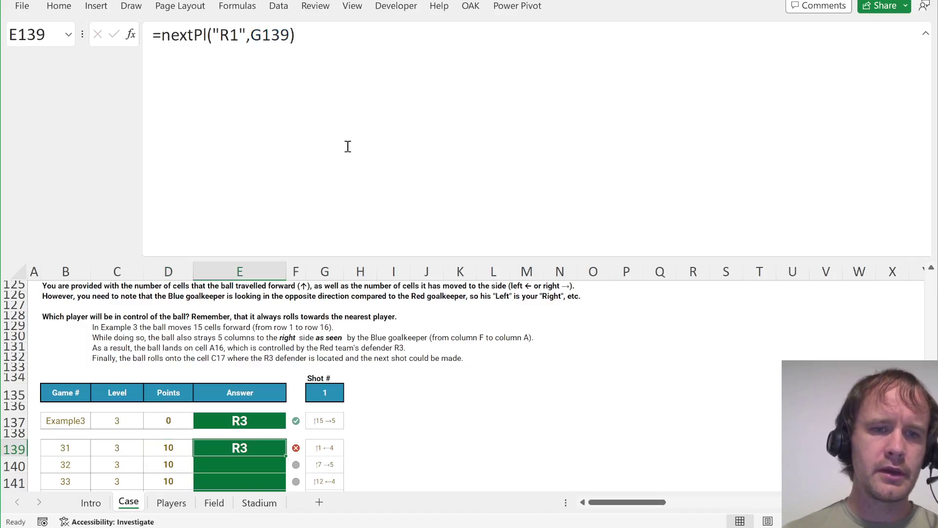
click(233, 39)
key(Delete)
text(1)
scroll(140, 308, up, 1)
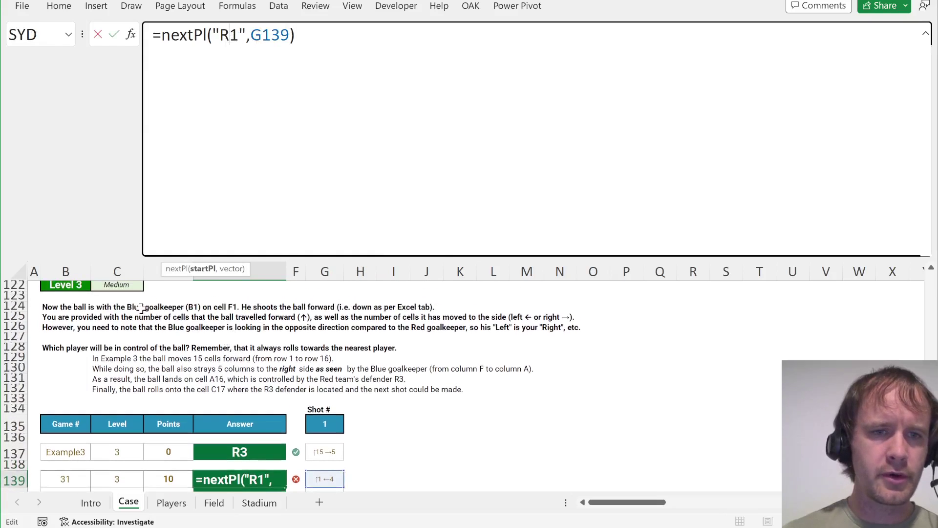
key(BackSpace)
text(B)
key(Return)
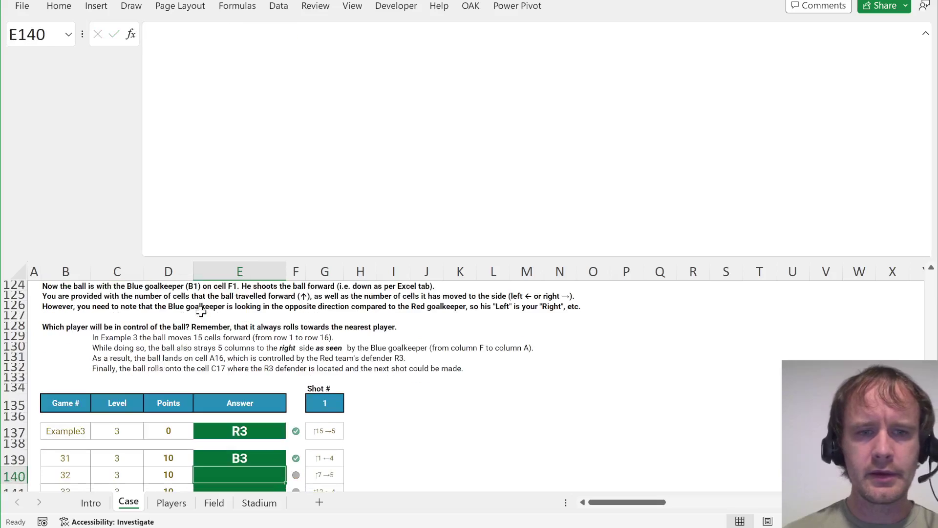
- Fill the E139 formula down through all the Level 3 answer cells
key(Left)
key(ctrl+Down)
key(Right)
key(ctrl+shift+Up)
key(ctrl+d)
key(Return)
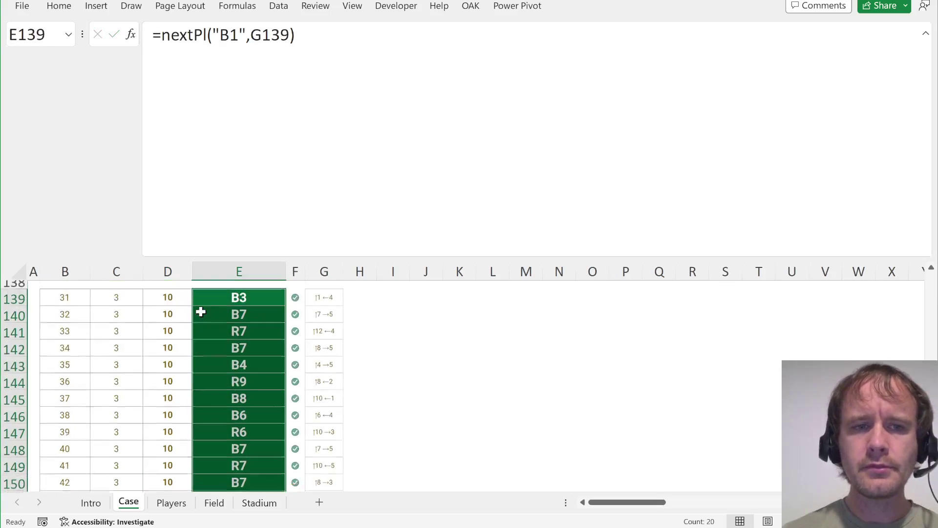
scroll(201, 312, up, 1)
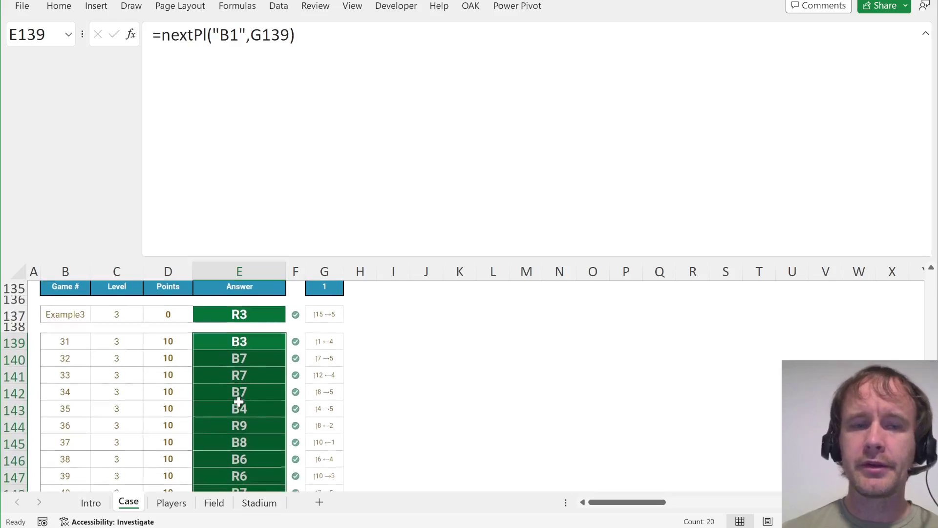
- Read the Level 4 instructions and examine Example 4's five shot vectors in G179:K179 and its answer in E179
scroll(238, 401, down, 12)
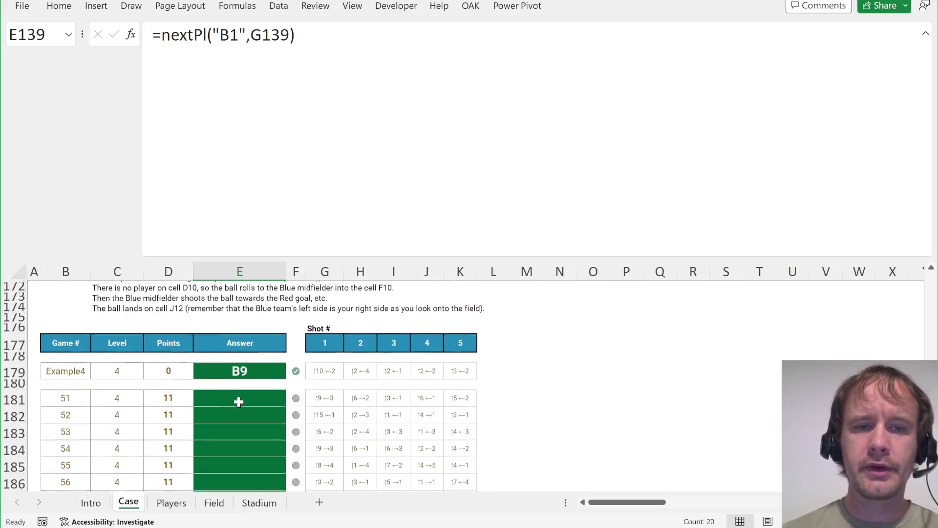
scroll(239, 402, up, 1)
click(319, 404)
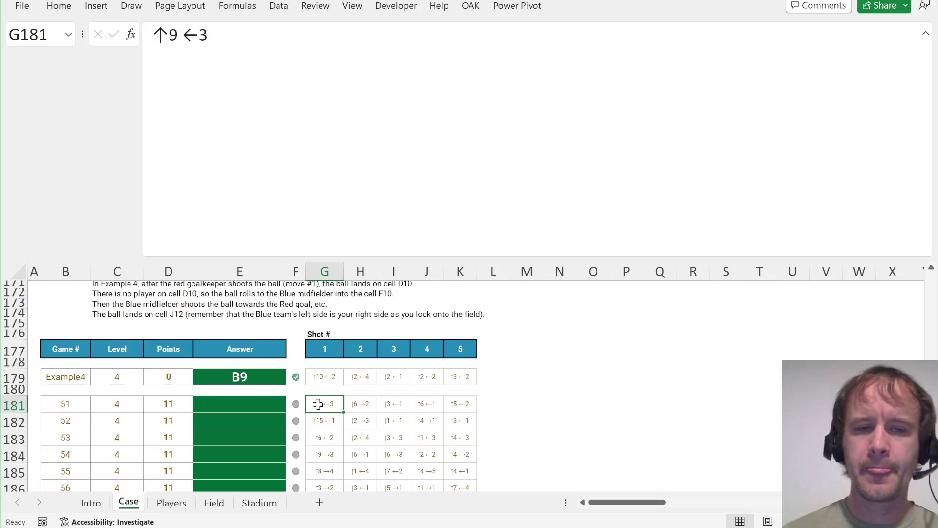
scroll(318, 403, up, 2)
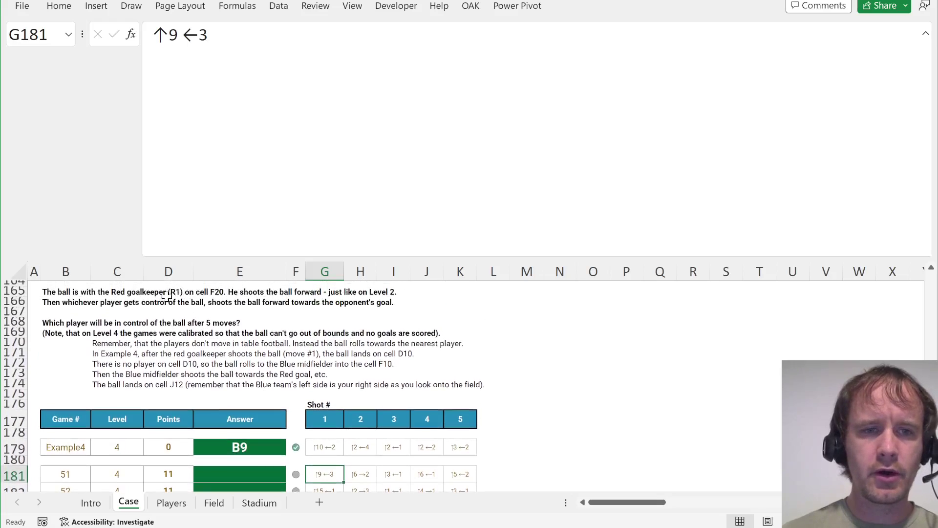
click(314, 449)
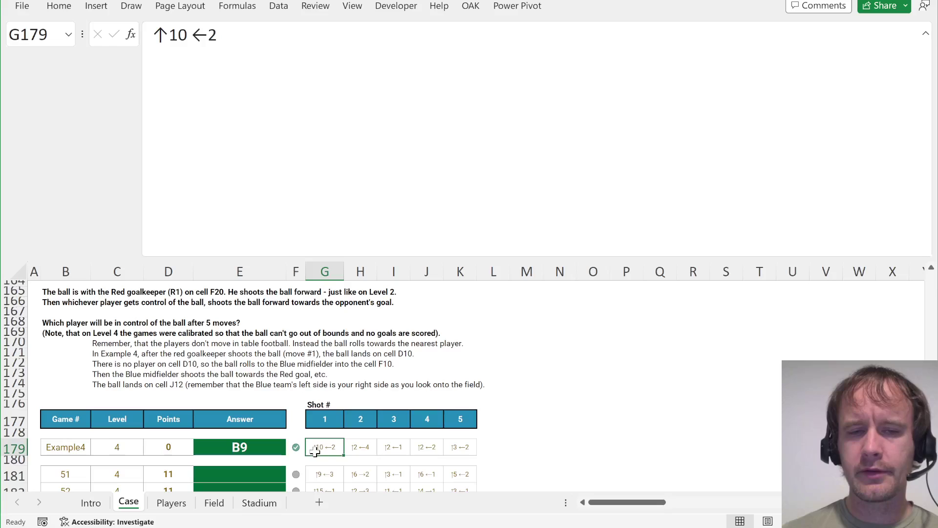
key(Right)
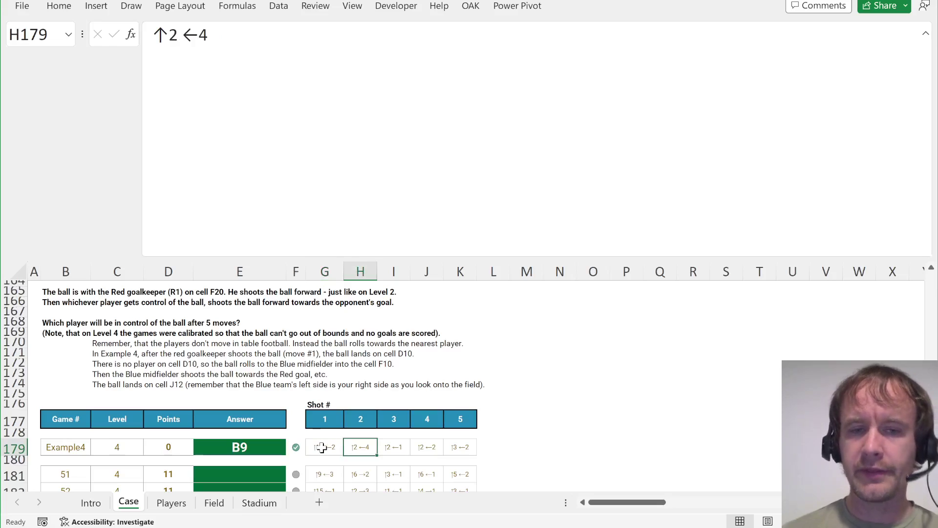
key(Right)
key(Right)
key(Right)
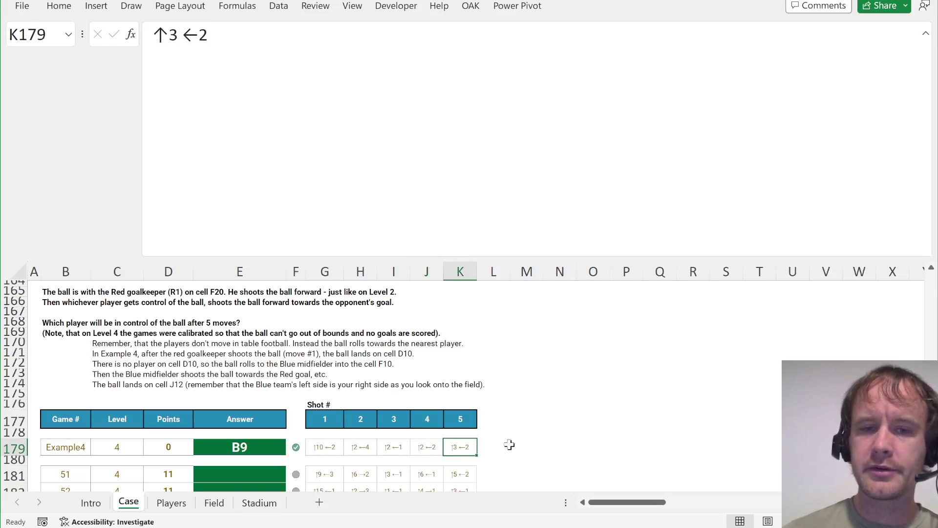
click(233, 446)
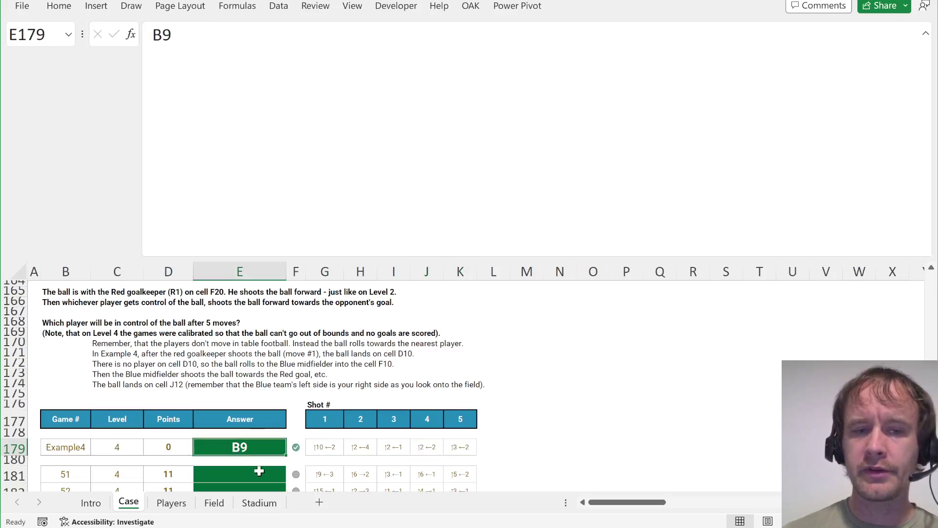
- Enter =REDUCE("R1",G181:K181,nextPl) in E181, the first Level 4 answer cell
scroll(259, 470, down, 2)
click(235, 393)
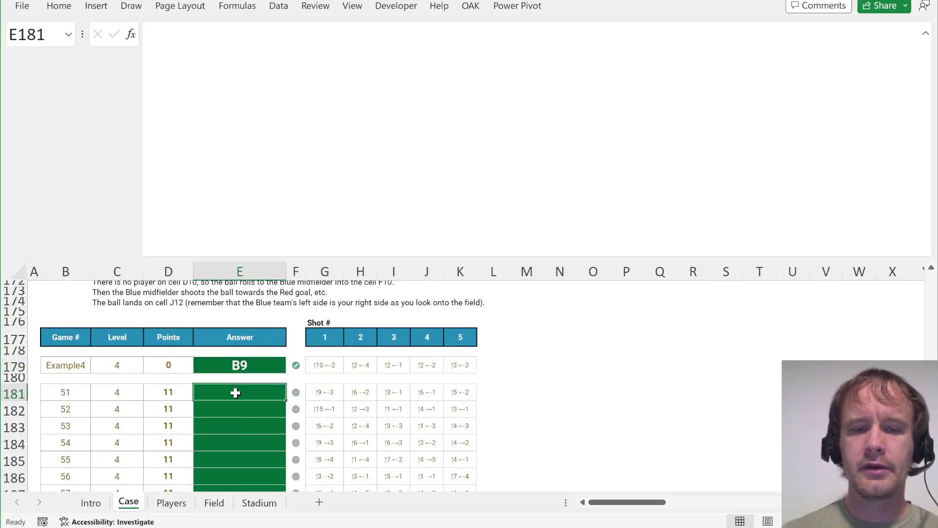
text(=red)
key(Tab)
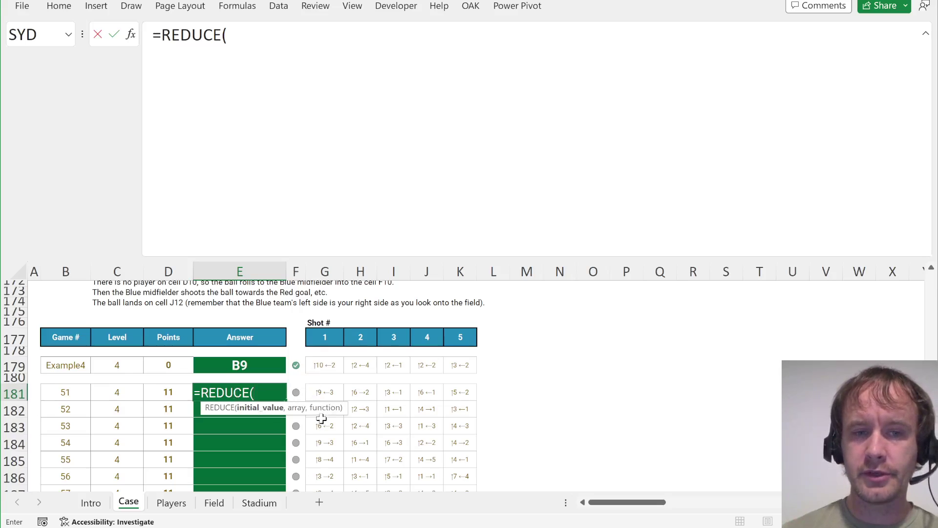
scroll(361, 382, up, 2)
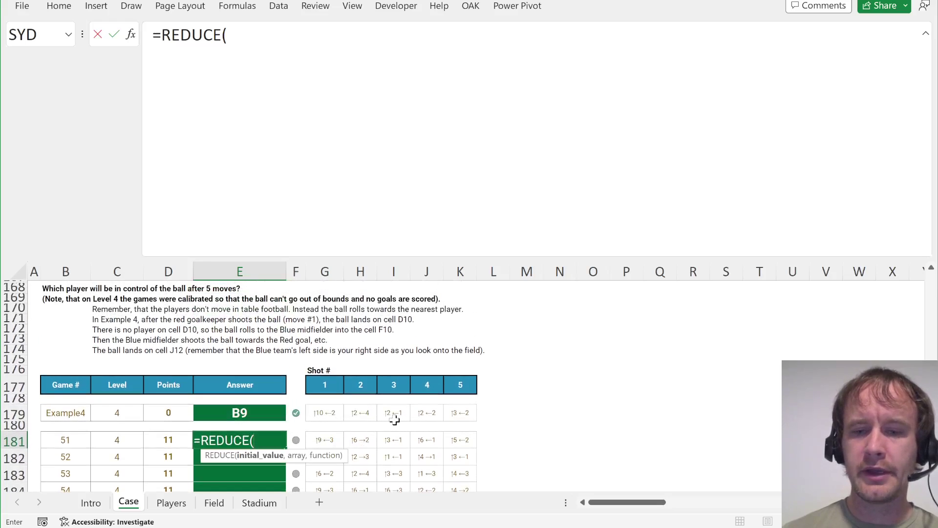
text("R1",)
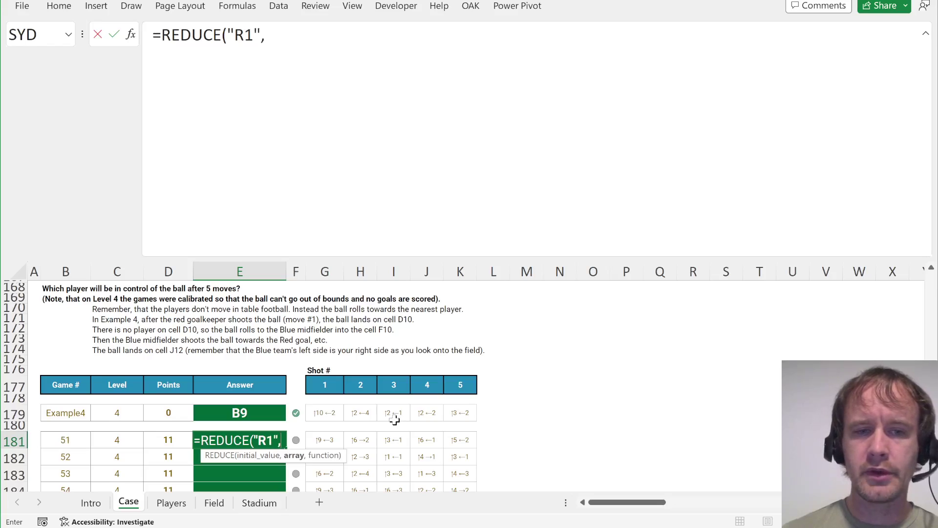
click(315, 442)
key(ctrl+shift+Right)
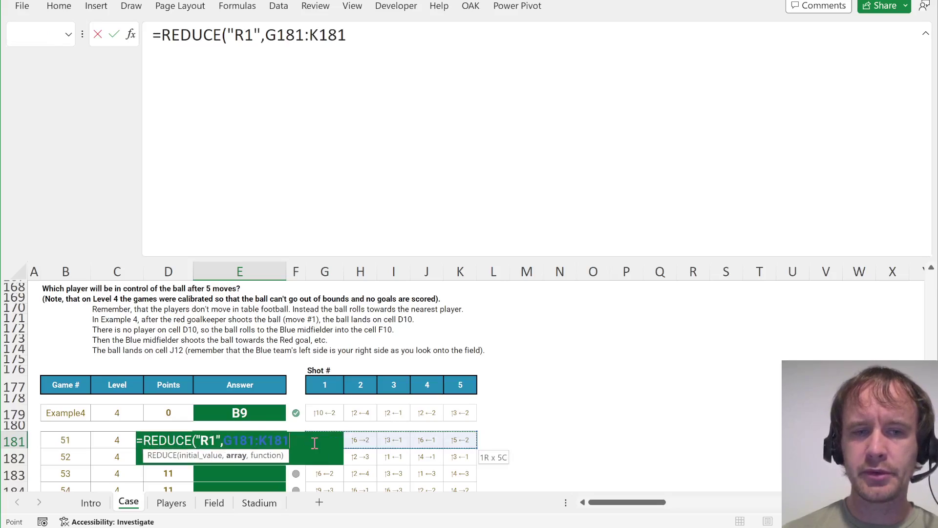
text(,nextPl()
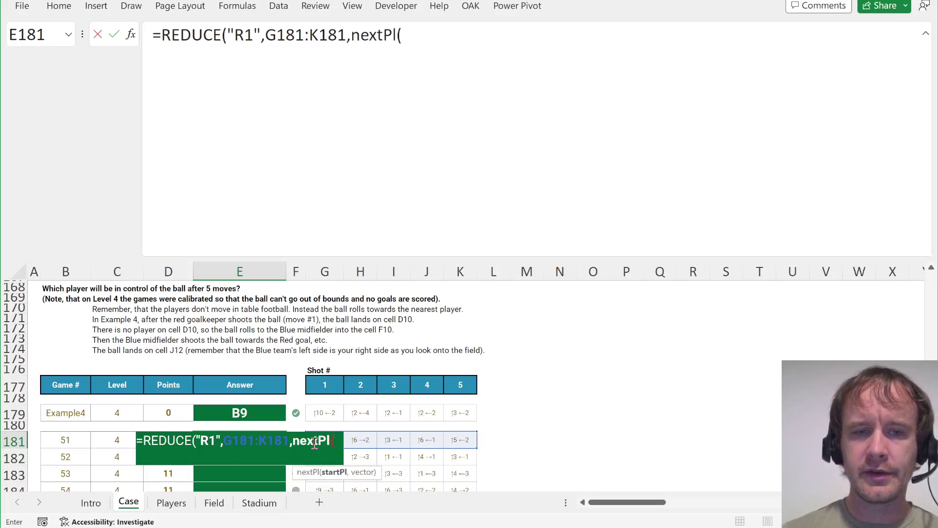
key(BackSpace)
text())
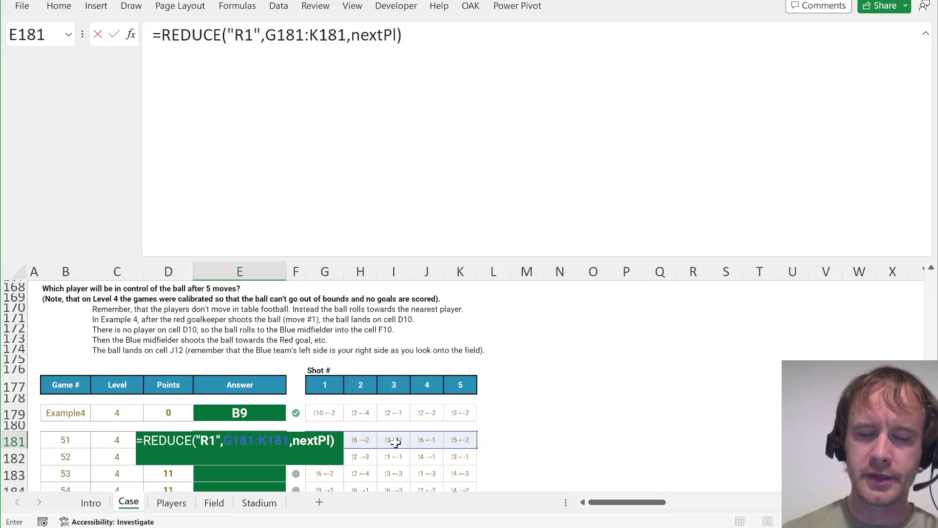
key(Return)
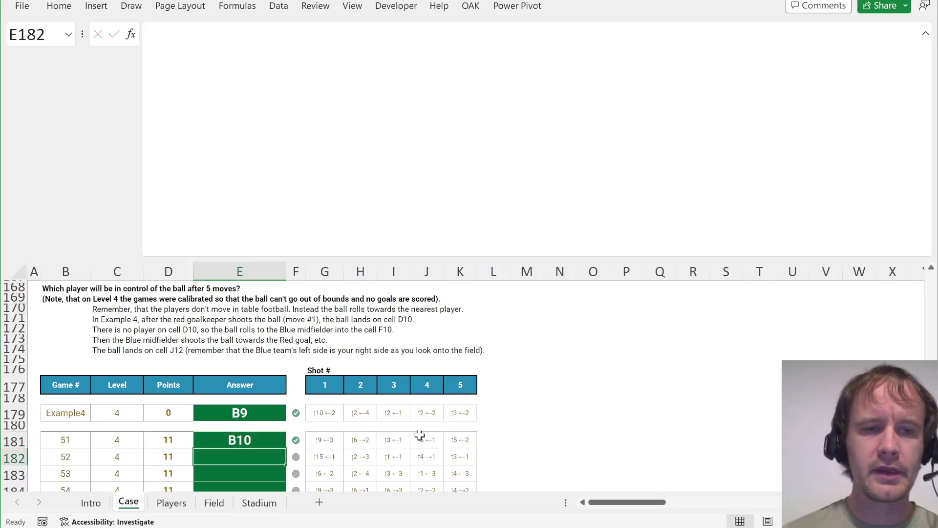
- Fill the REDUCE formula from E181 down through E200 for the remaining Level 4 games
key(Left)
key(ctrl+Down)
key(Right)
key(ctrl+shift+Up)
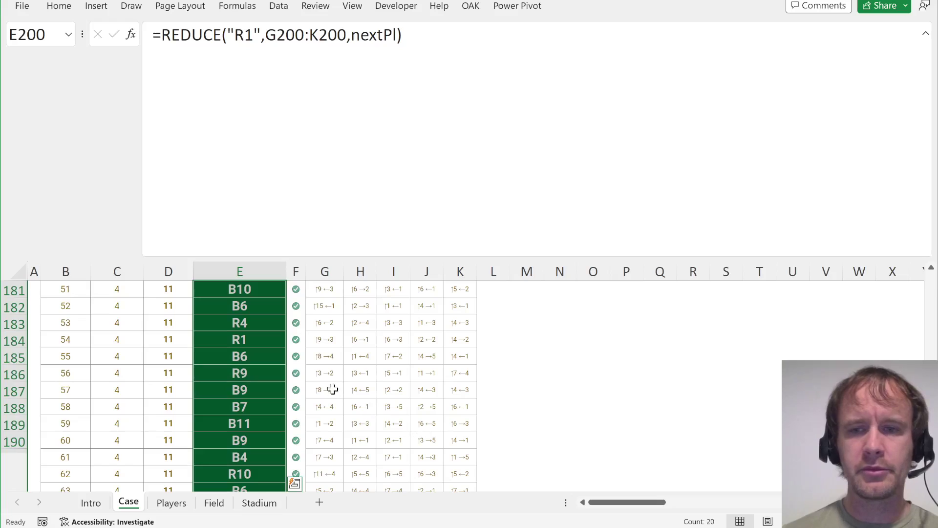
key(Return)
scroll(331, 384, up, 4)
scroll(331, 383, down, 3)
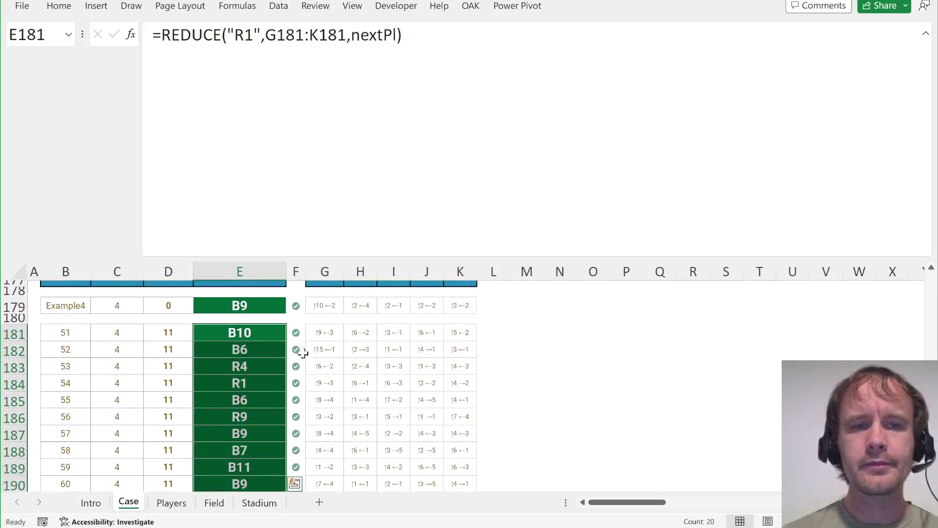
- Inspect the complete REDUCE formula in E181 without changing it
click(266, 332)
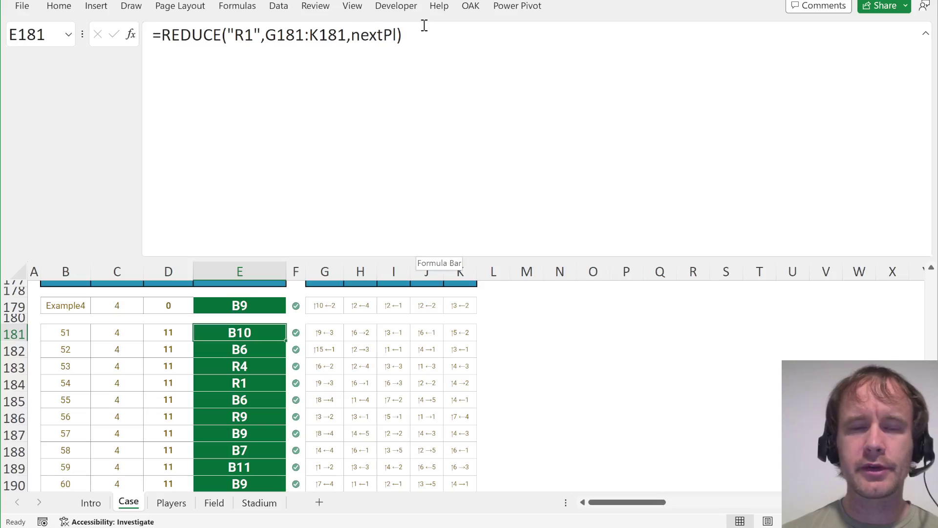
drag(425, 36, 128, 39)
key(Escape)
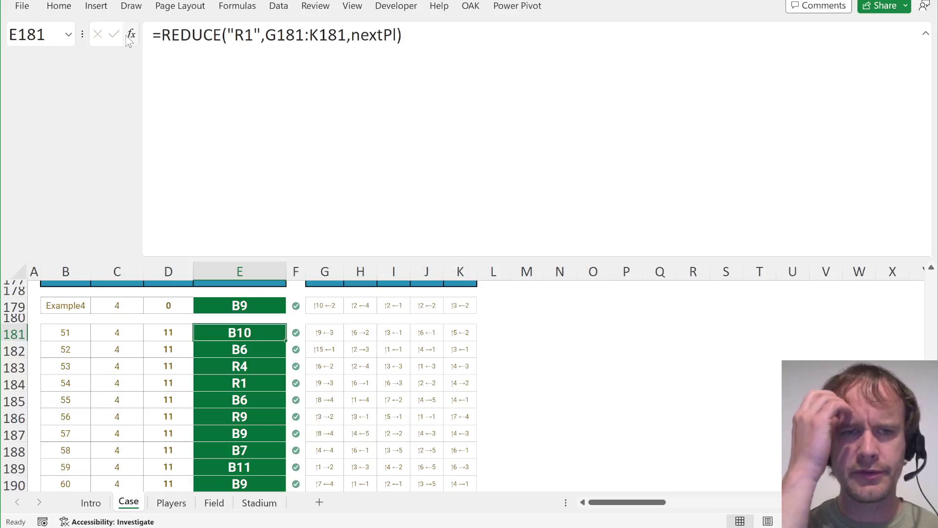